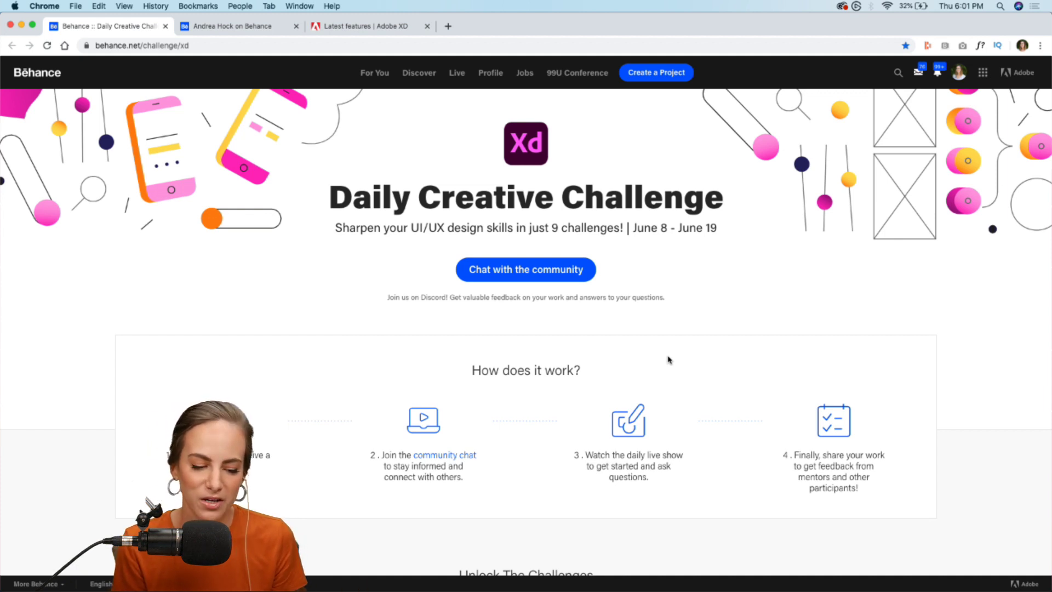
Review the daily challenges on the Behance XD challenge page, check the Day 9 Articles file in Adobe XD, and return to Chrome.
scroll(668, 360, down, 12)
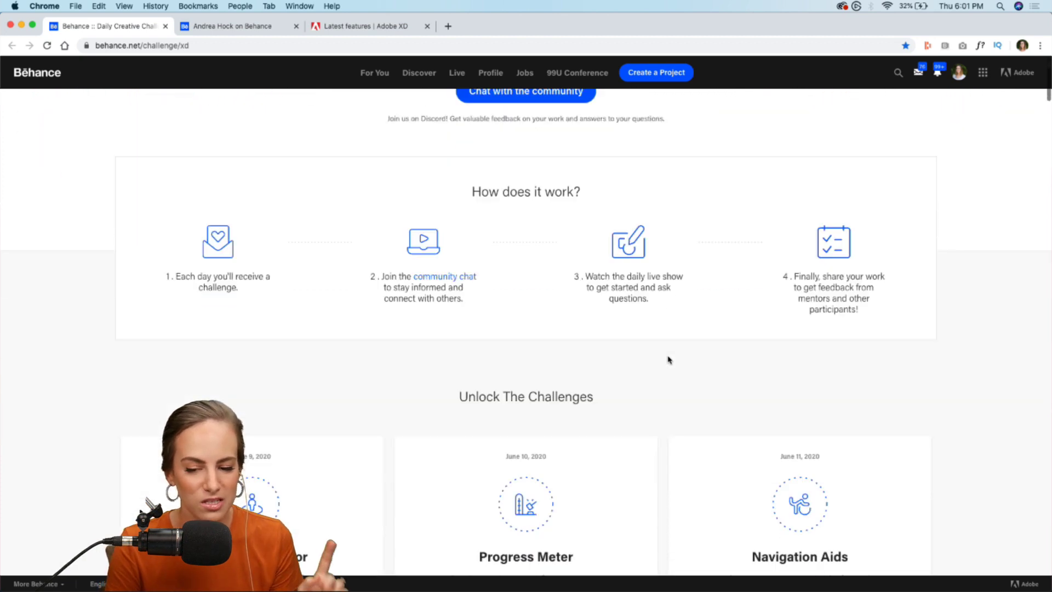
scroll(668, 359, down, 5)
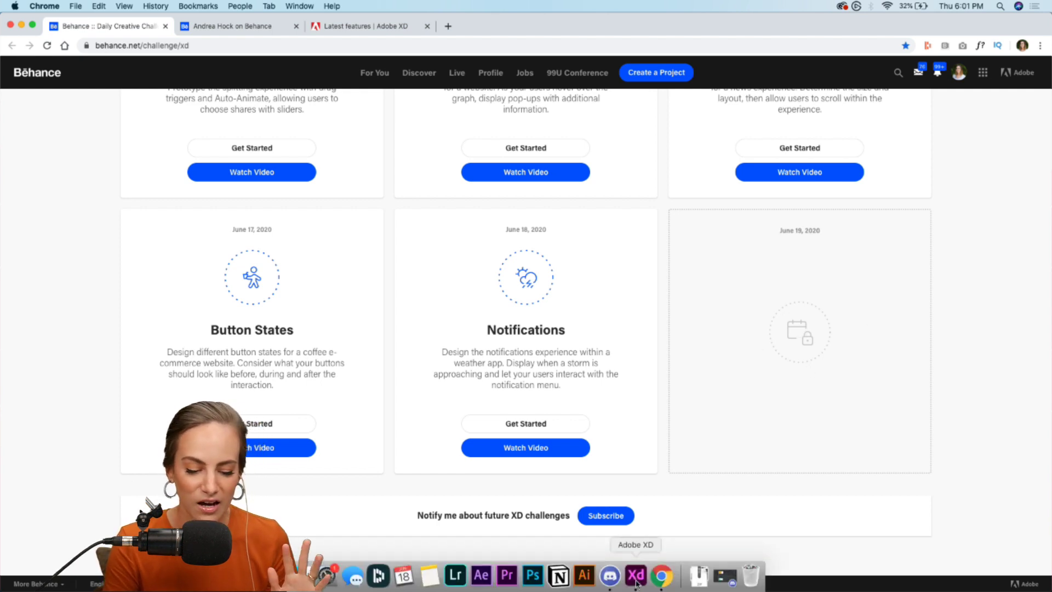
click(636, 583)
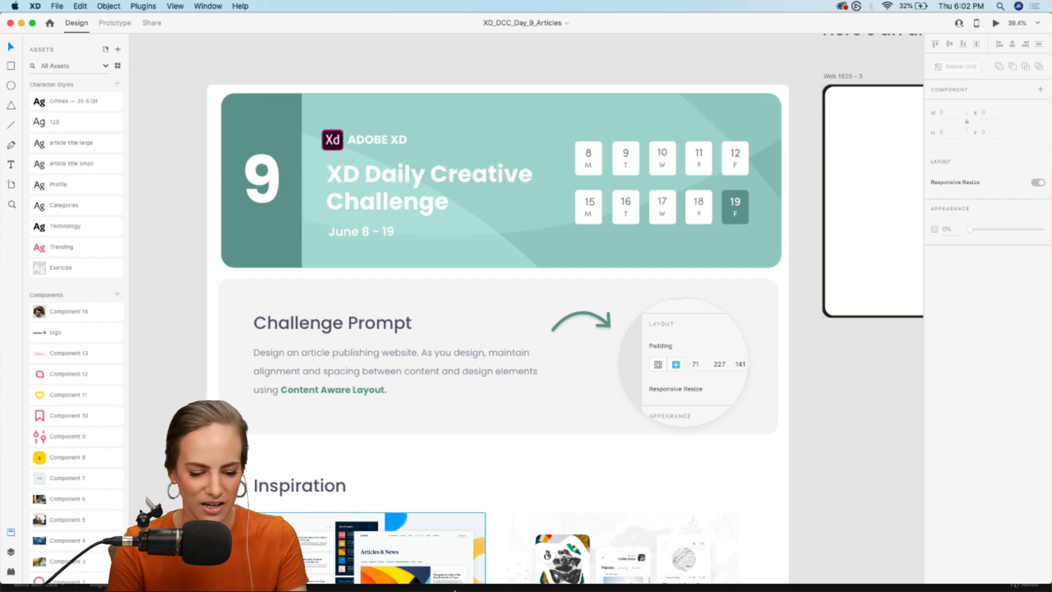
mouse_move(610, 576)
click(661, 576)
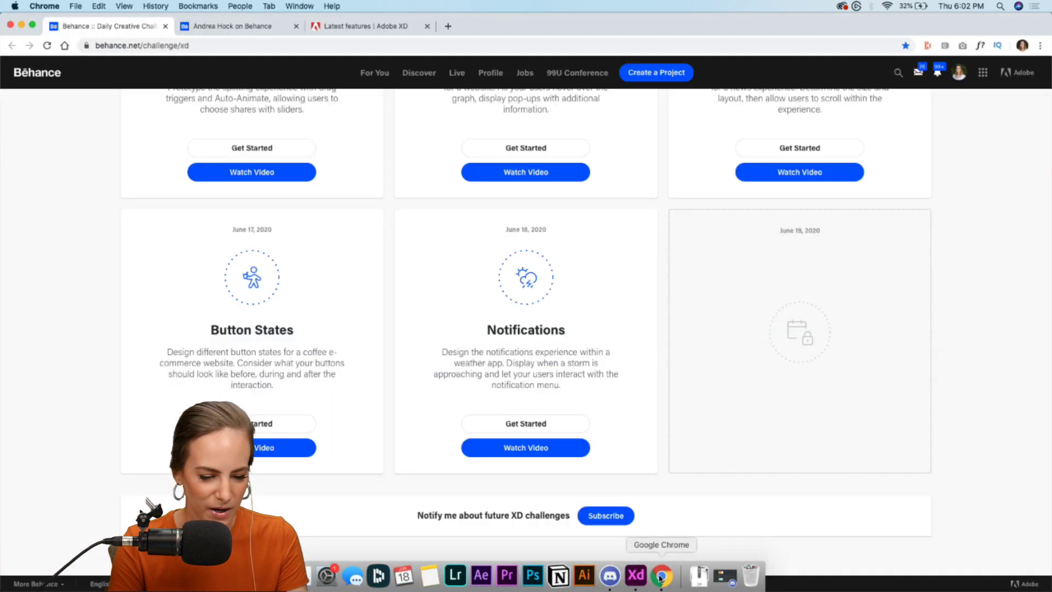
Follow the invitation to join the community chat from the challenge page's Next Steps section and switch to Discord.
scroll(722, 358, down, 10)
scroll(723, 357, down, 2)
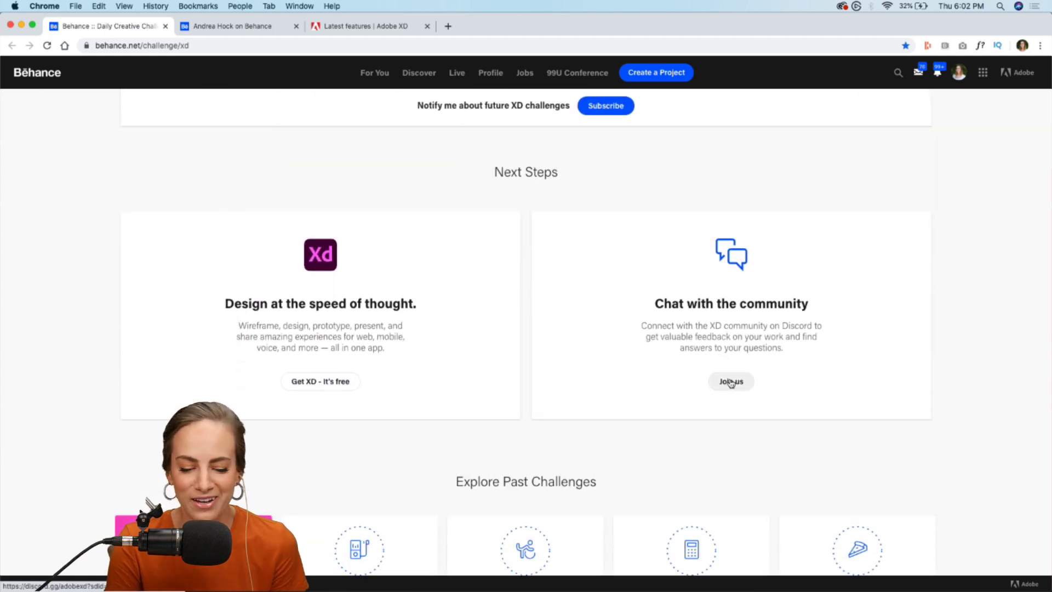
click(731, 382)
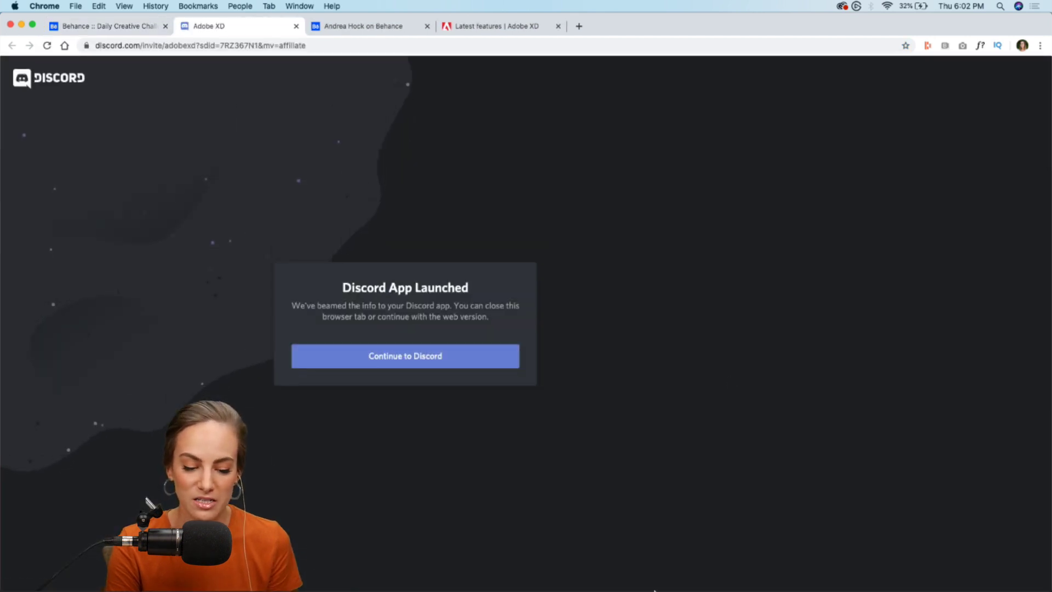
click(618, 577)
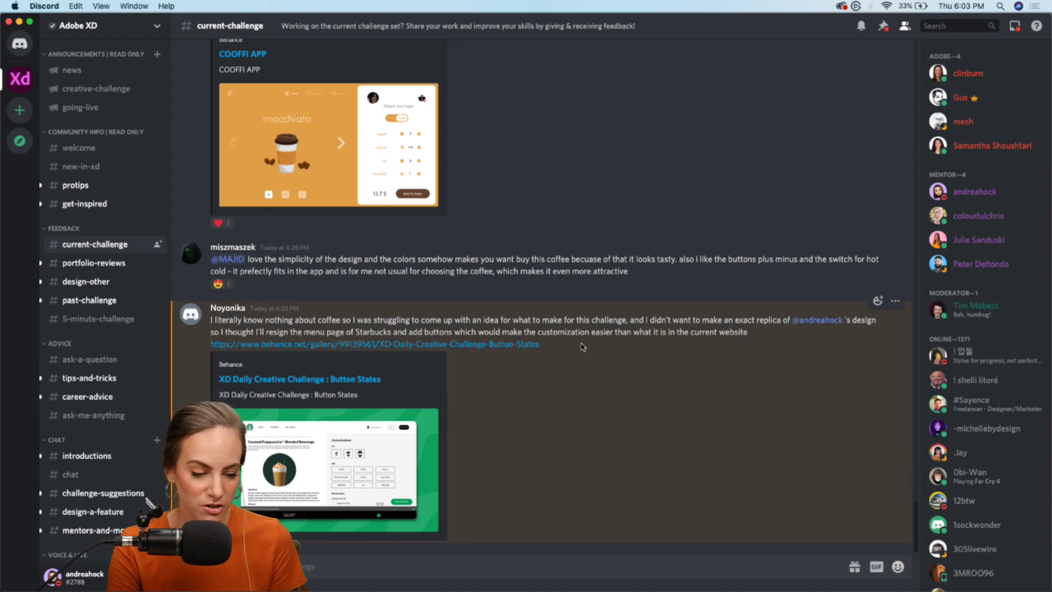
Look over the posts in the current-challenge channel and open the shared Button States project on Behance.
scroll(582, 346, up, 3)
scroll(582, 347, down, 3)
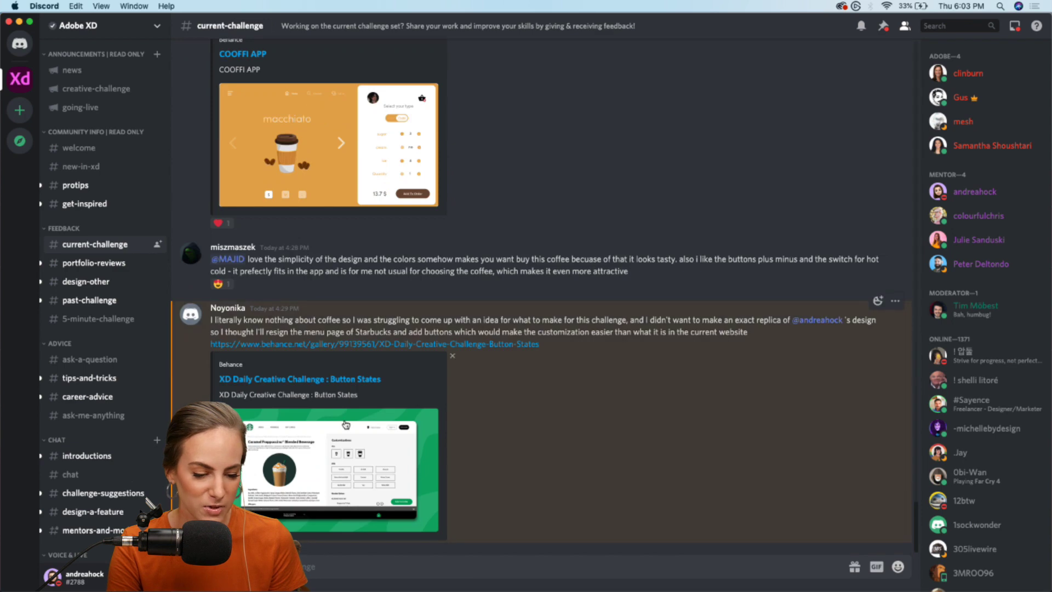
click(337, 383)
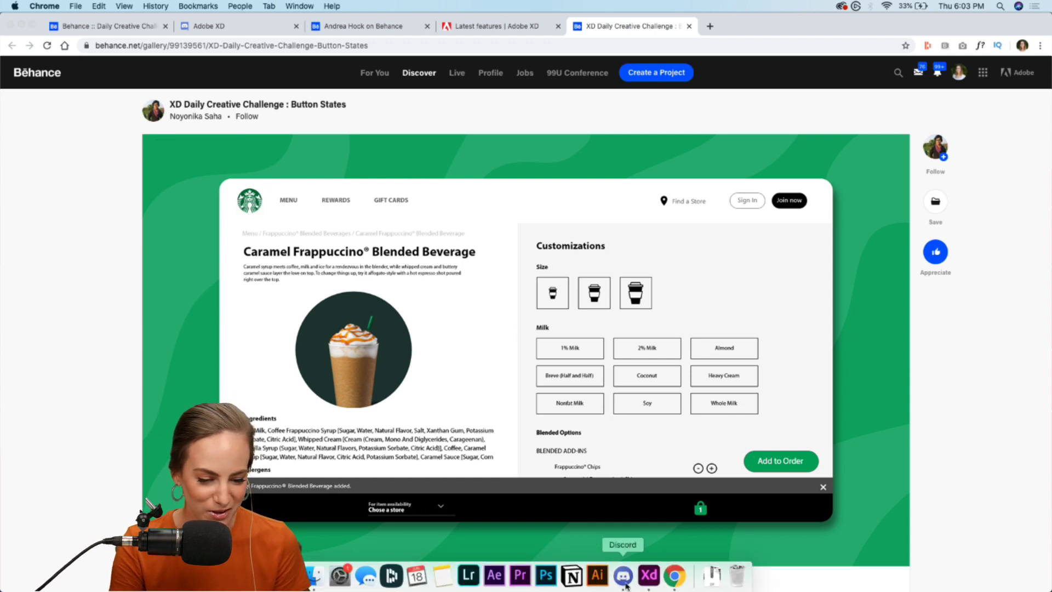
Return to Discord, read through the feedback in the current-challenge channel, and view the creative-challenge announcements.
click(630, 578)
scroll(344, 421, up, 20)
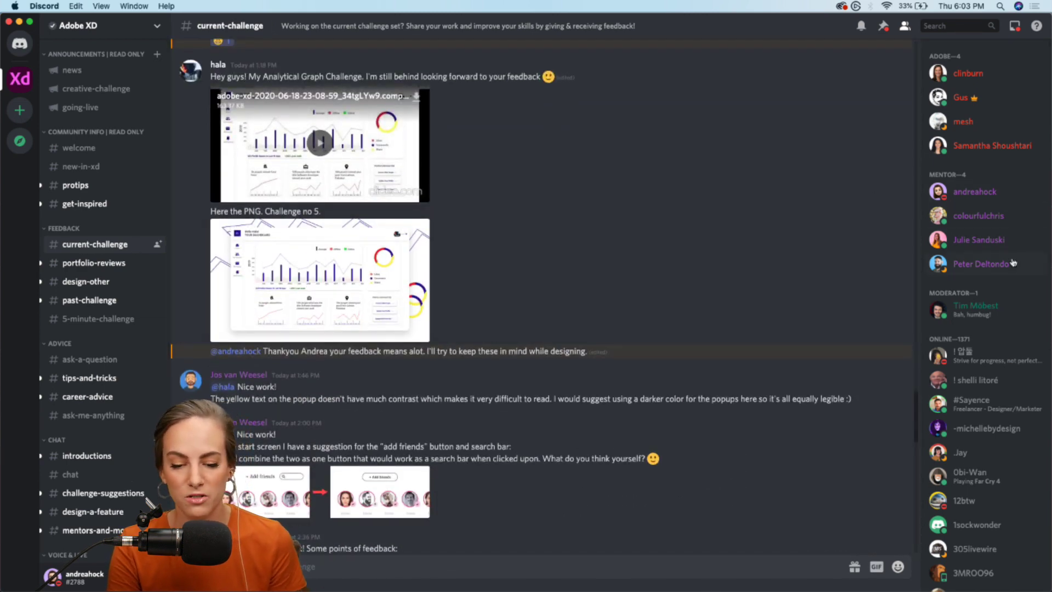
scroll(607, 478, up, 2)
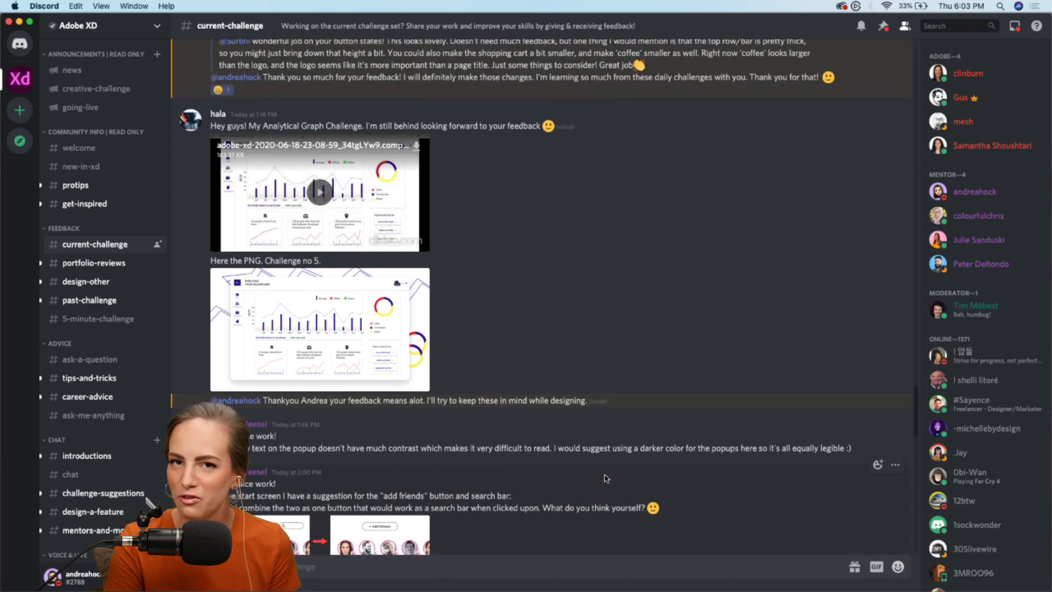
click(116, 94)
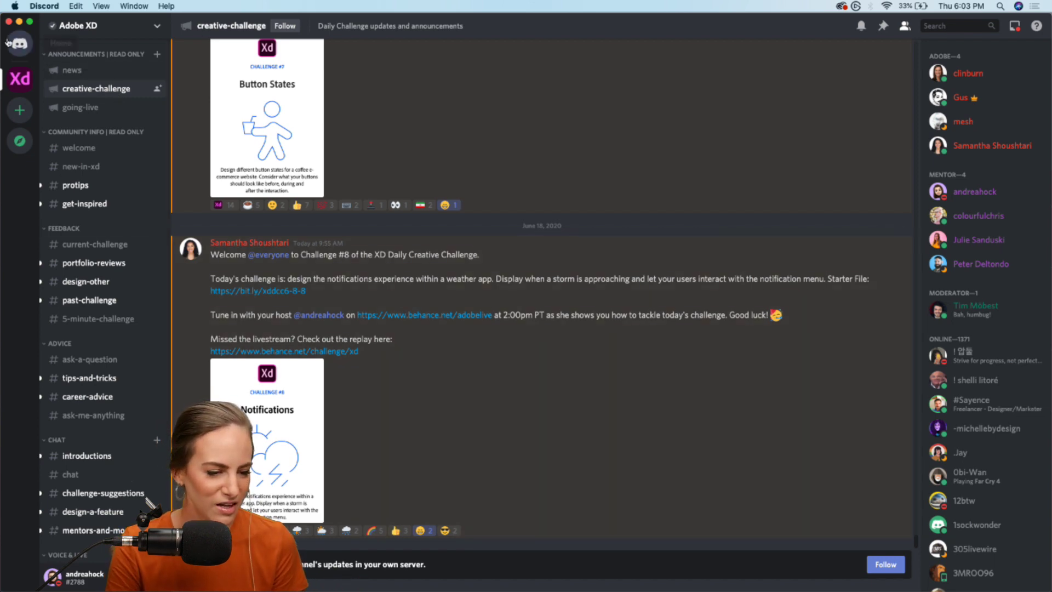
Minimize the Discord window and close the Button States project page in Chrome.
click(19, 21)
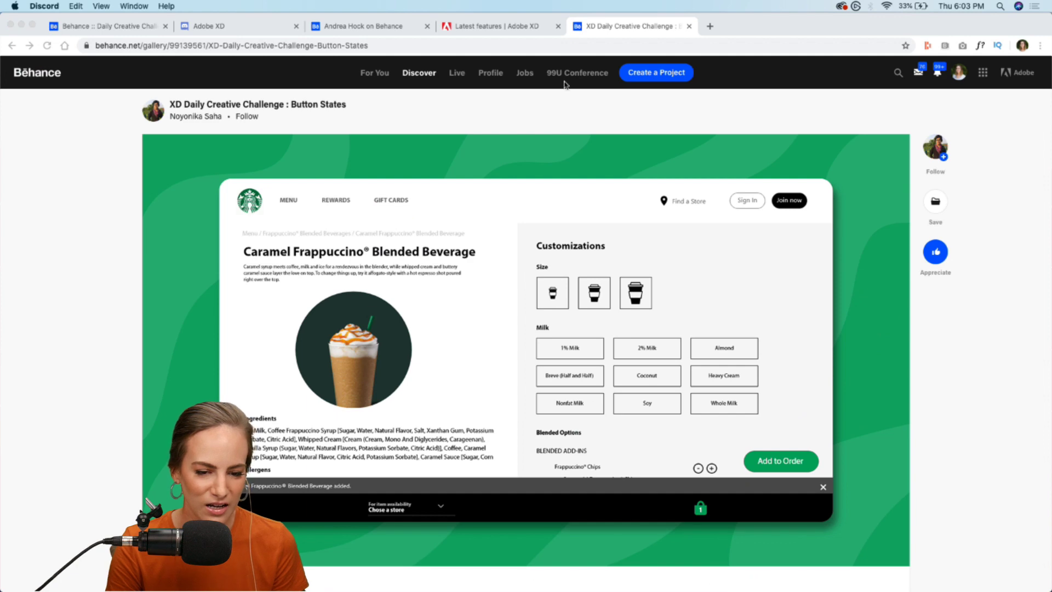
click(689, 27)
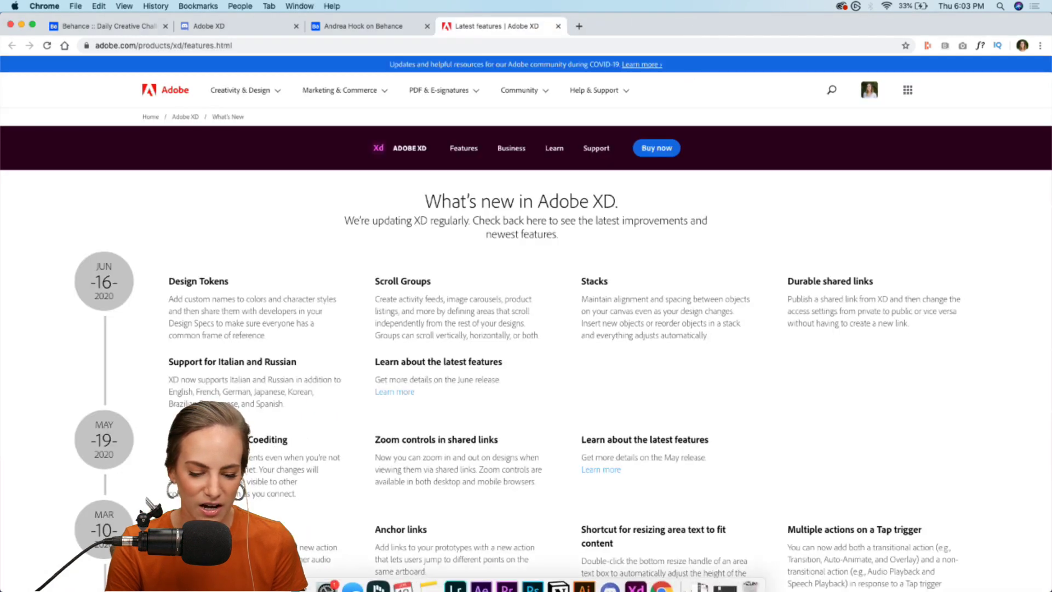
click(636, 578)
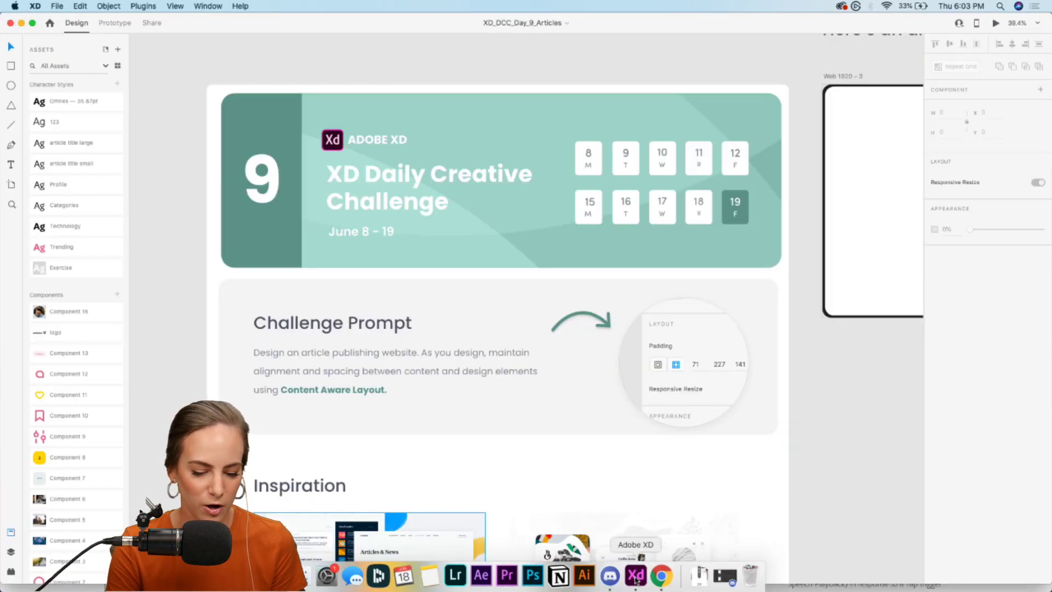
click(661, 576)
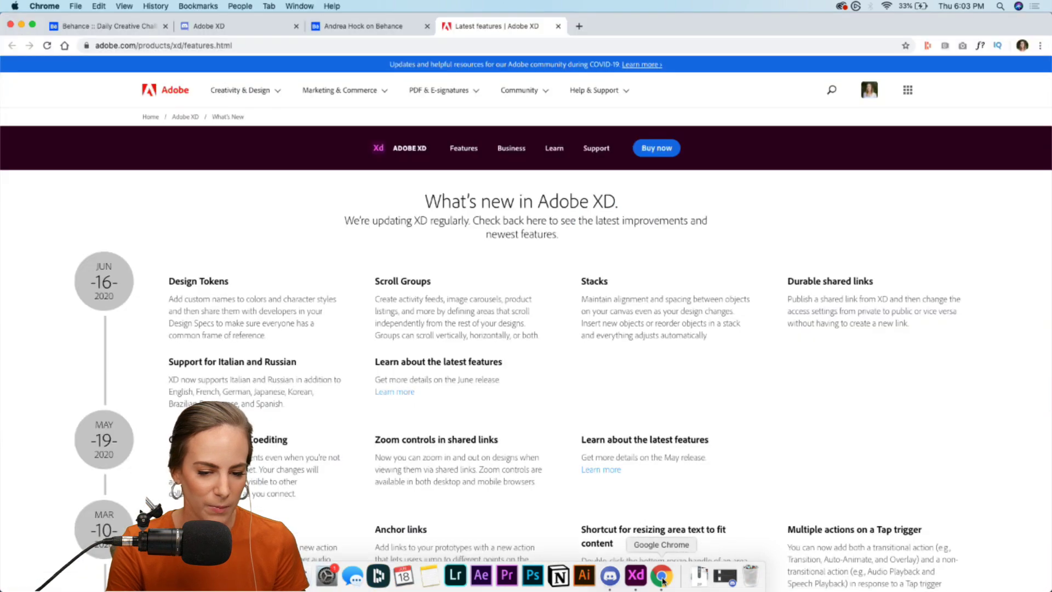
Open the Notifications challenge's starter folder from the Behance challenge page and download it directly from Dropbox.
click(97, 27)
scroll(547, 308, up, 5)
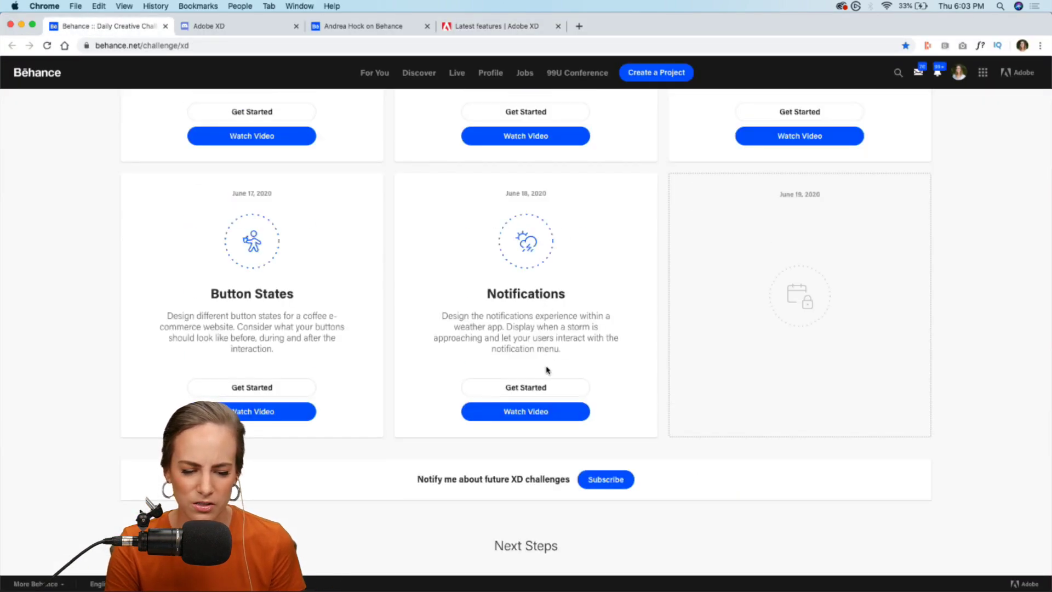
click(545, 388)
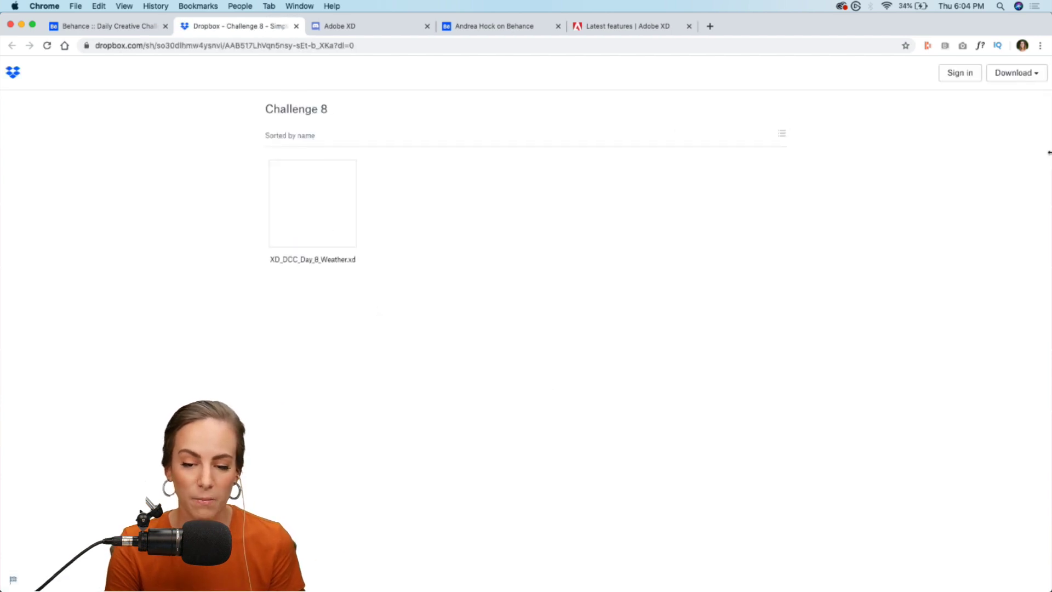
click(1013, 79)
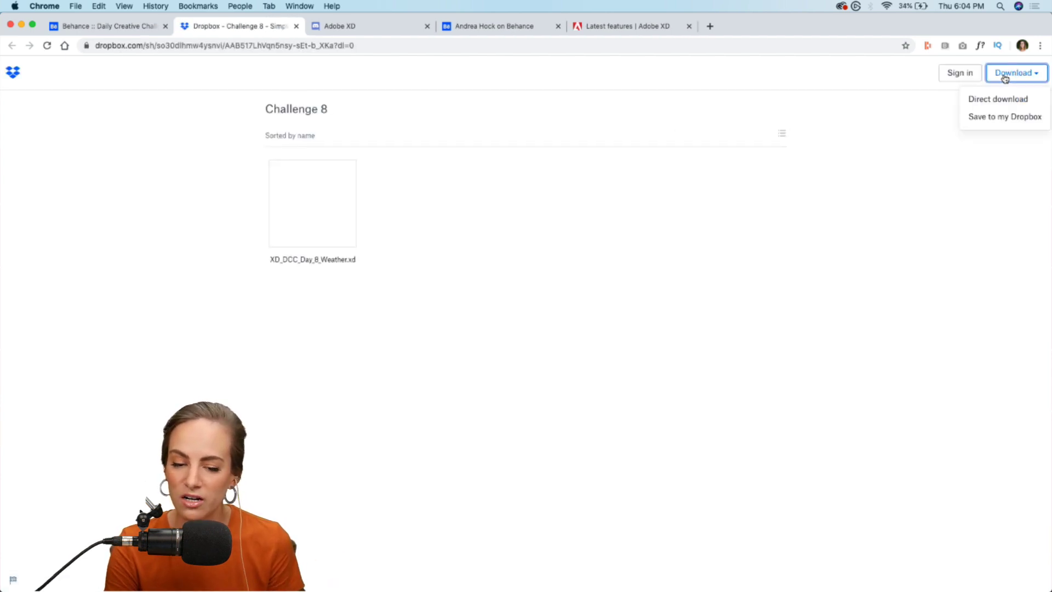
click(997, 100)
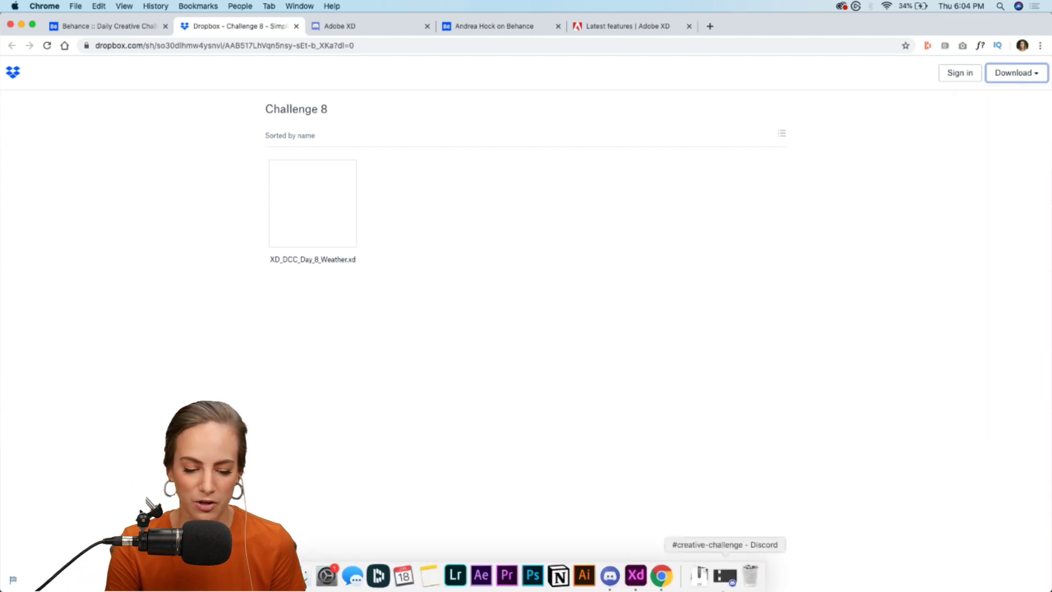
Switch to Adobe XD and look over the Day 9 starter artboard, including its challenge prompt and resource sections.
click(646, 579)
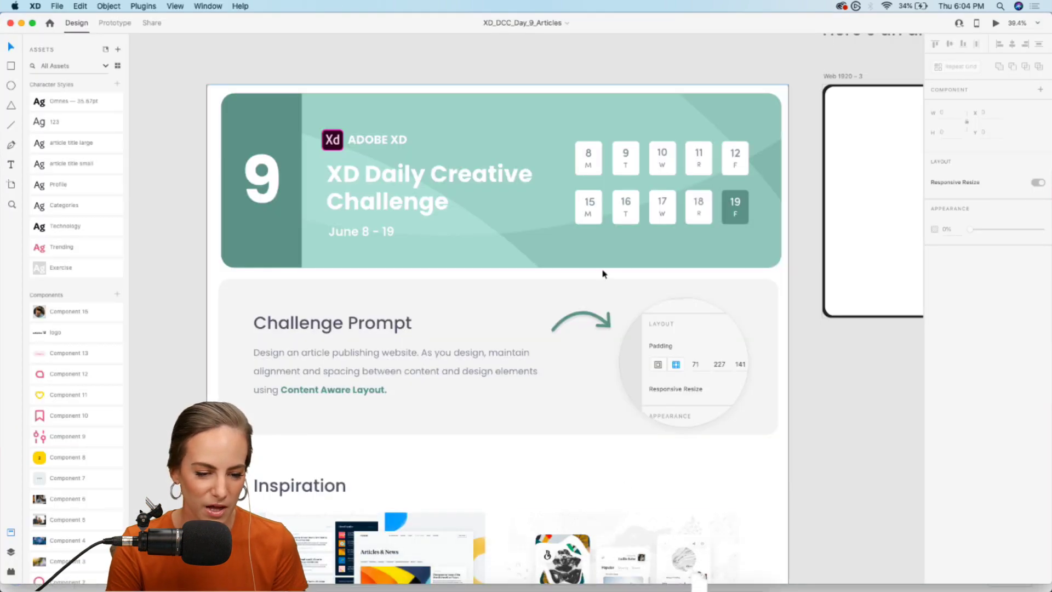
ctrl+scroll(601, 273, down, 5)
scroll(602, 273, down, 5)
scroll(603, 272, down, 3)
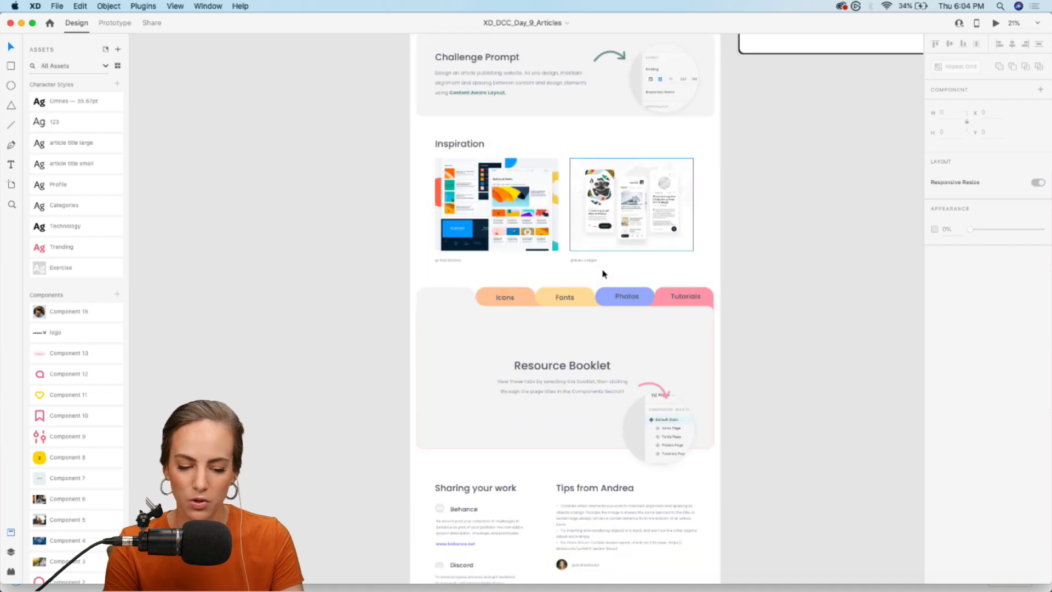
scroll(603, 273, up, 6)
ctrl+scroll(603, 274, up, 5)
ctrl+scroll(603, 273, up, 5)
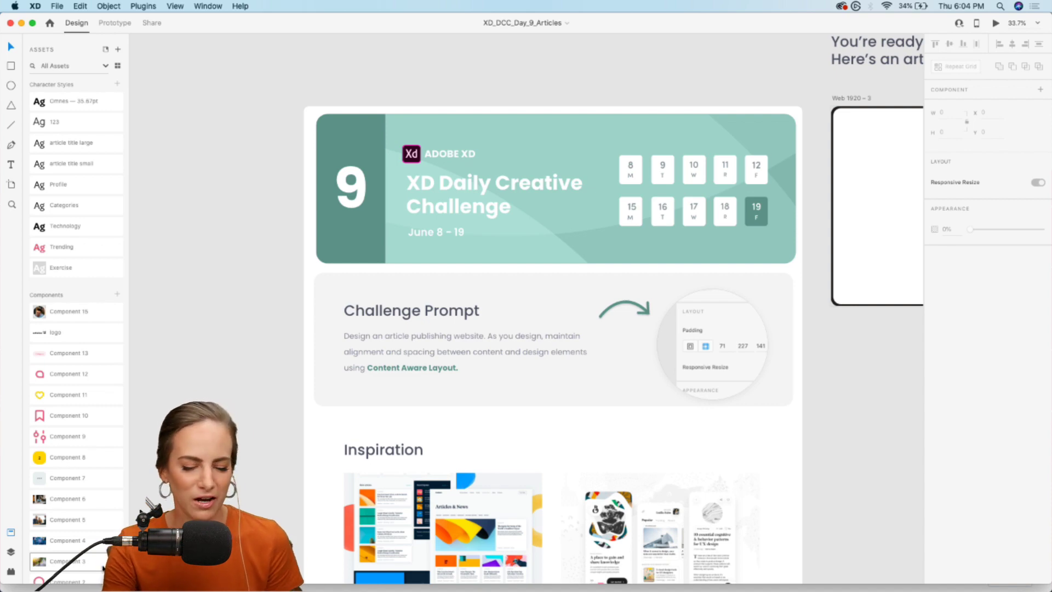
ctrl+scroll(275, 470, up, 3)
ctrl+scroll(275, 471, up, 3)
Examine the two Inspiration designs up close: the Articles & News website and the mobile article app screens.
scroll(275, 470, down, 5)
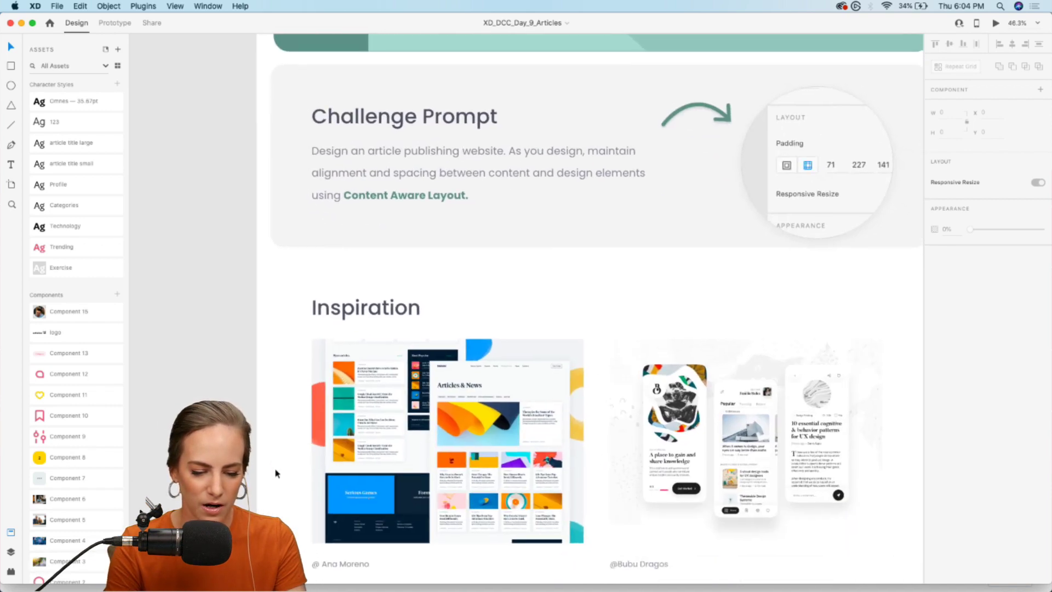
ctrl+scroll(274, 469, up, 3)
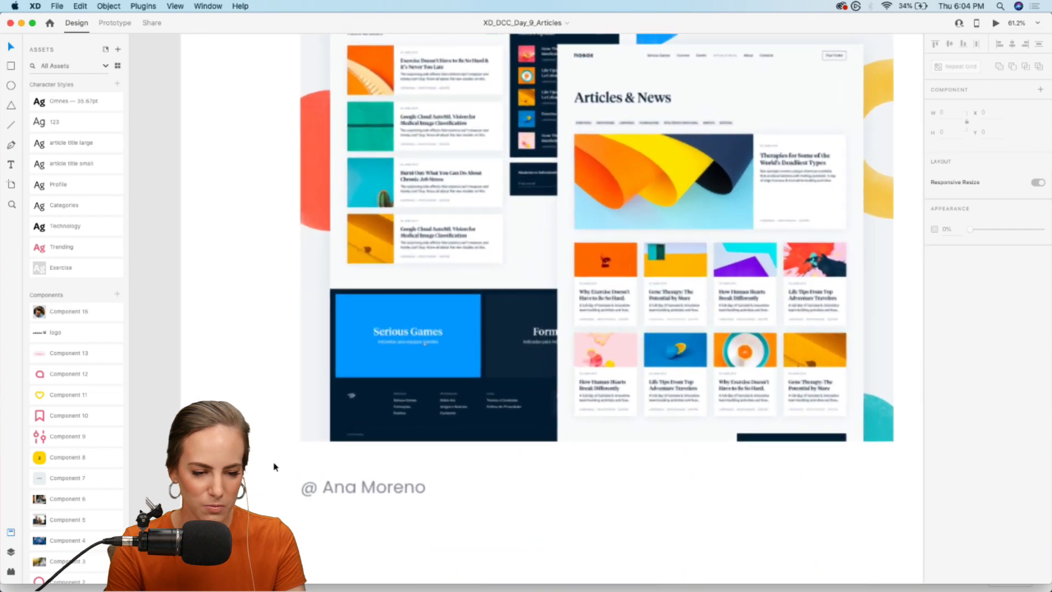
scroll(274, 467, up, 3)
scroll(275, 466, down, 2)
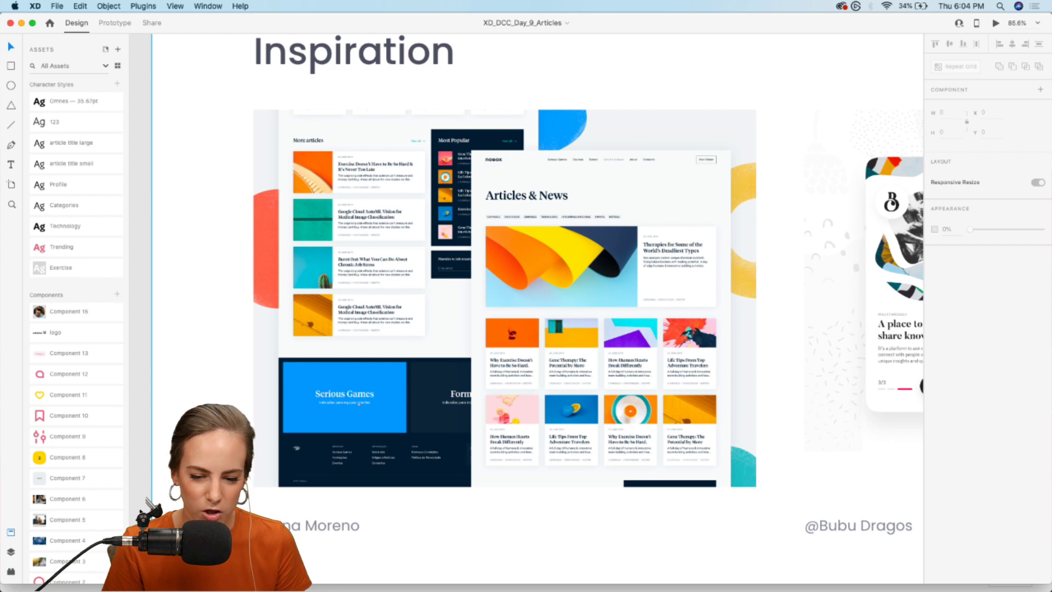
scroll(537, 307, right, 1)
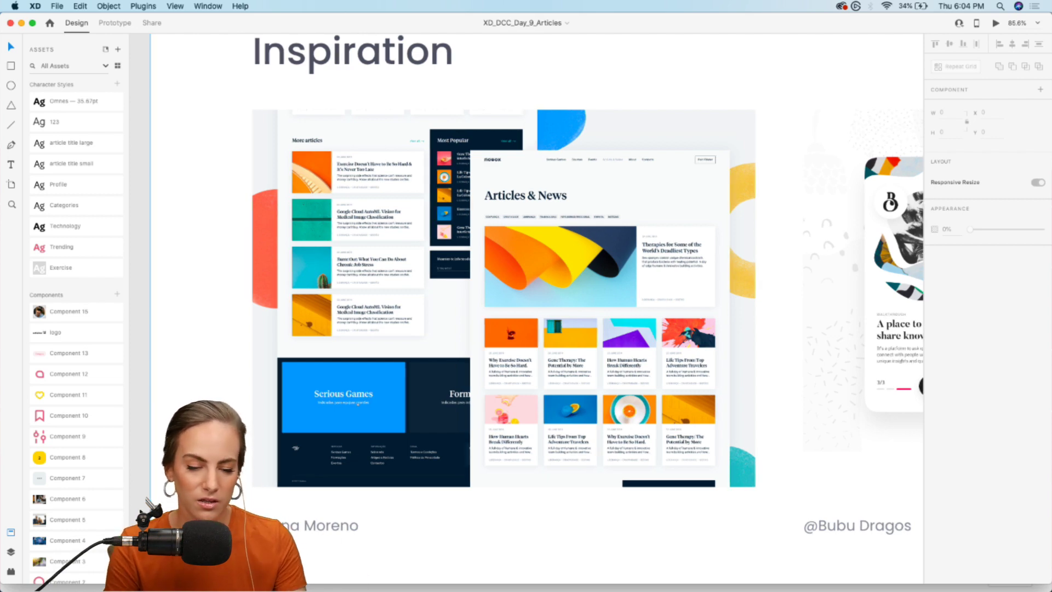
scroll(429, 445, up, 5)
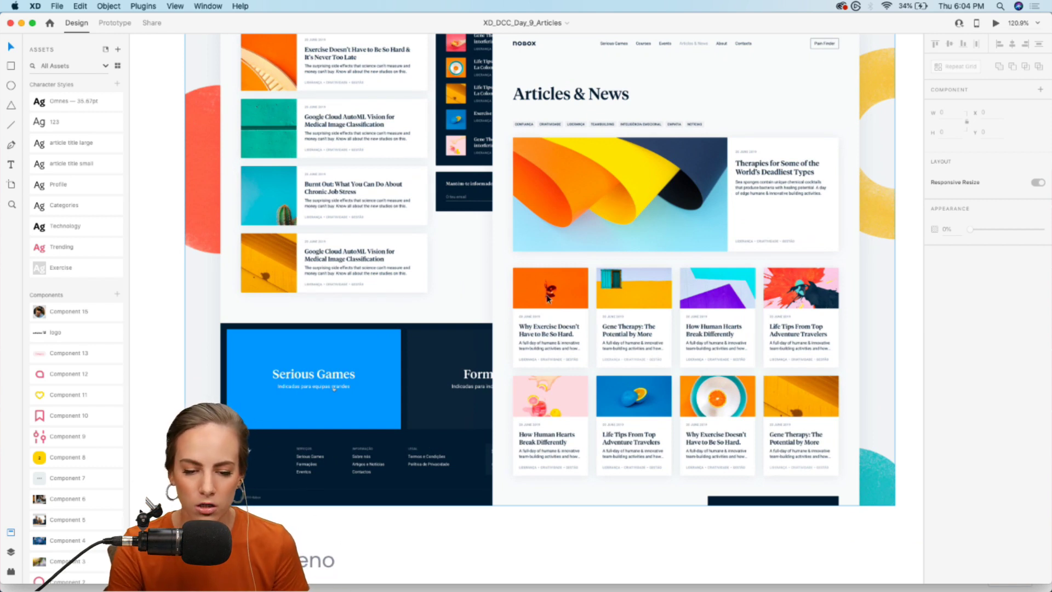
scroll(548, 298, up, 3)
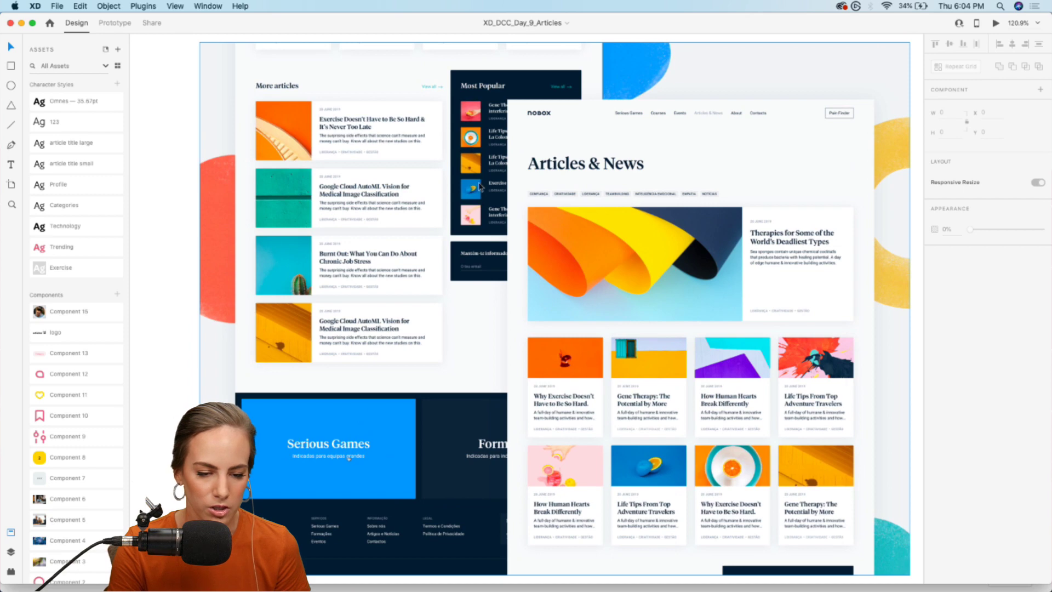
scroll(489, 212, right, 15)
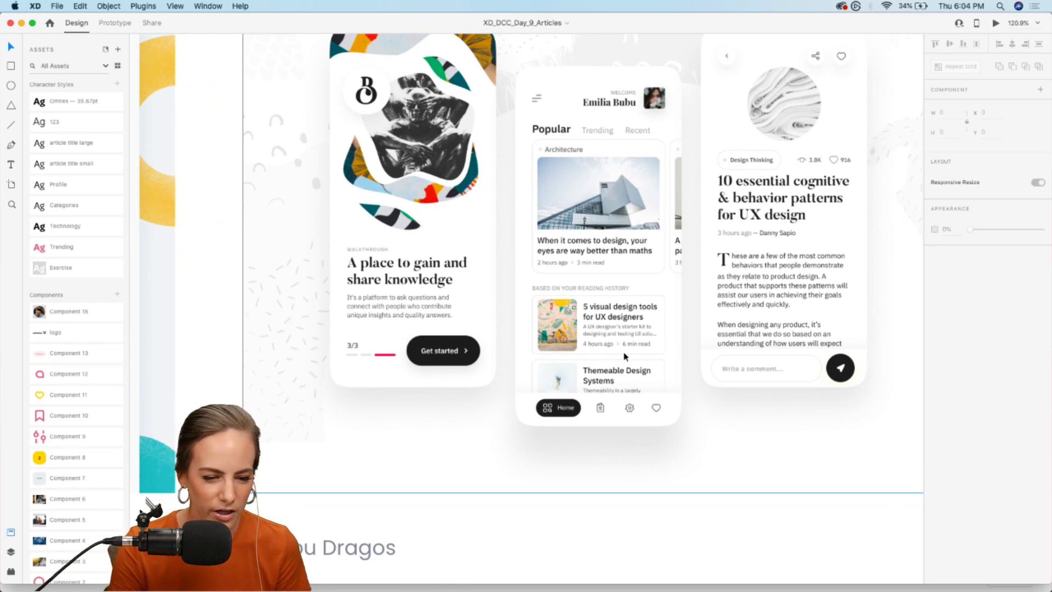
scroll(624, 356, down, 4)
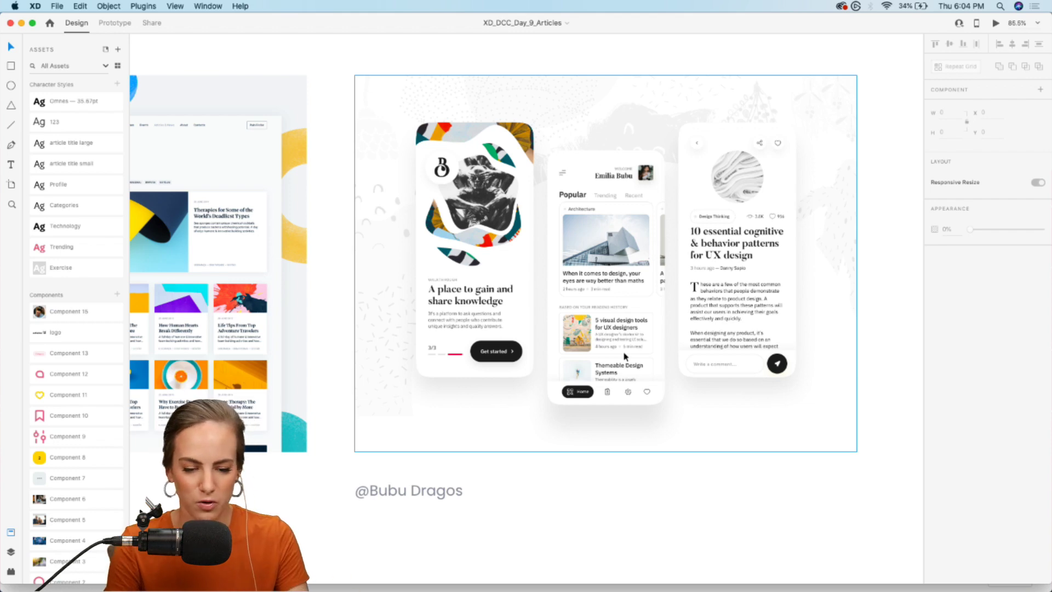
Select the Resource Booklet component, preview its Icons, Fonts and Photos pages, and return it to the Default State.
scroll(624, 357, down, 3)
scroll(625, 356, down, 6)
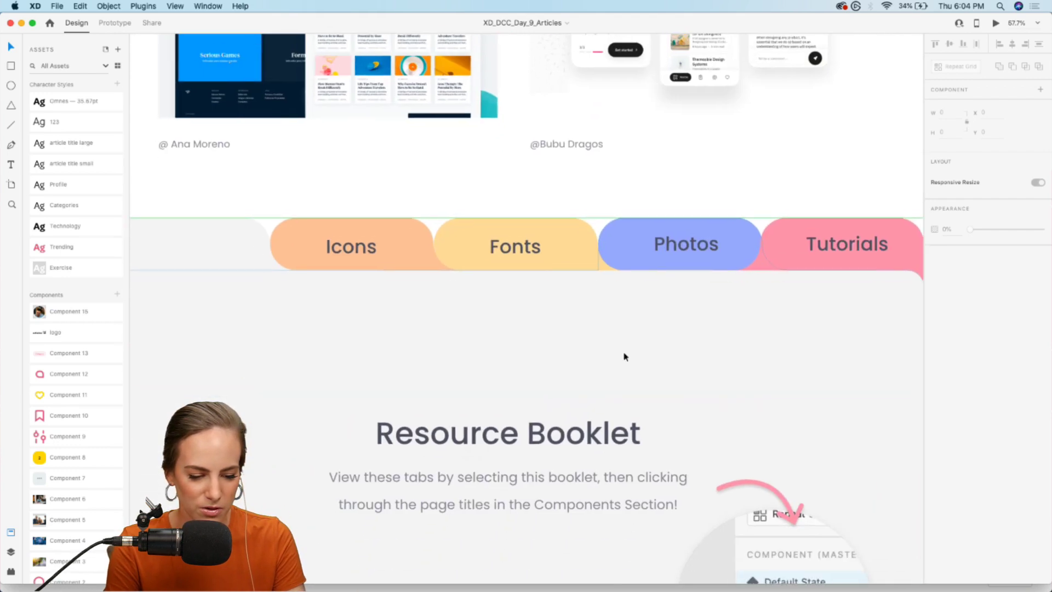
scroll(625, 357, down, 2)
scroll(547, 359, down, 1)
click(651, 251)
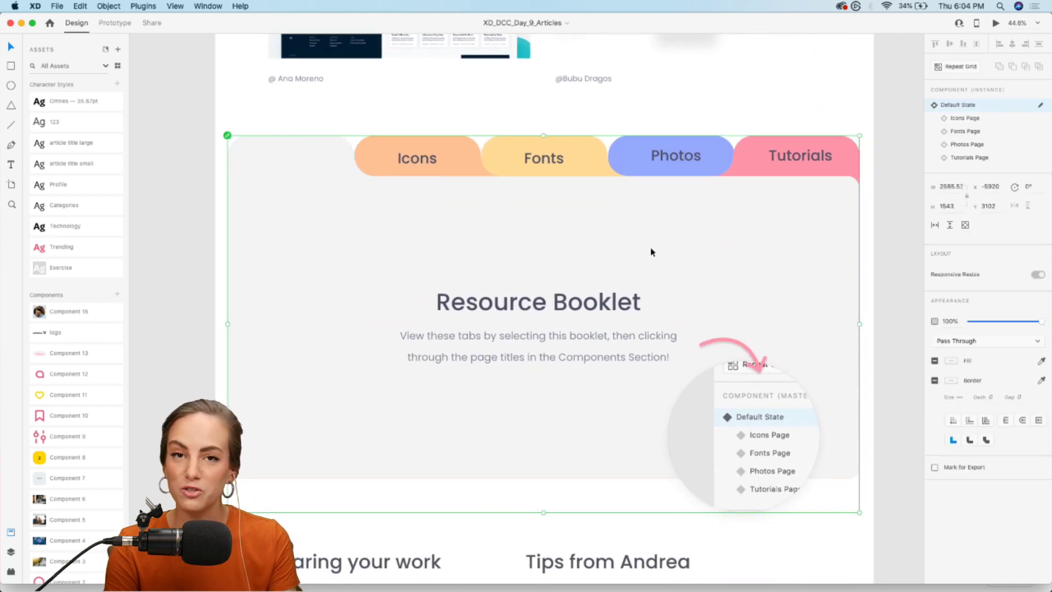
click(978, 120)
click(967, 133)
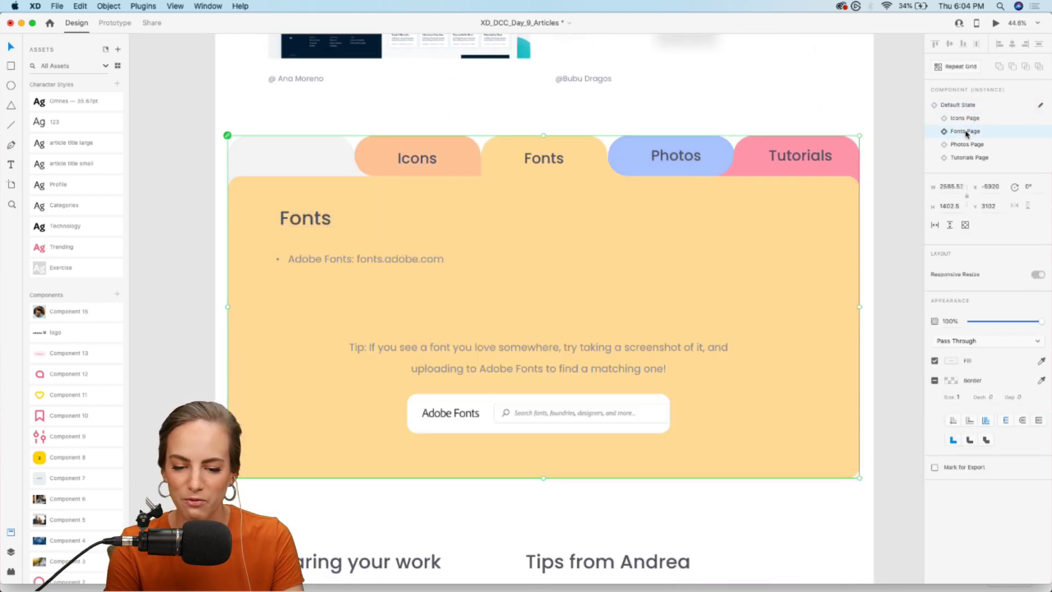
click(966, 144)
click(962, 105)
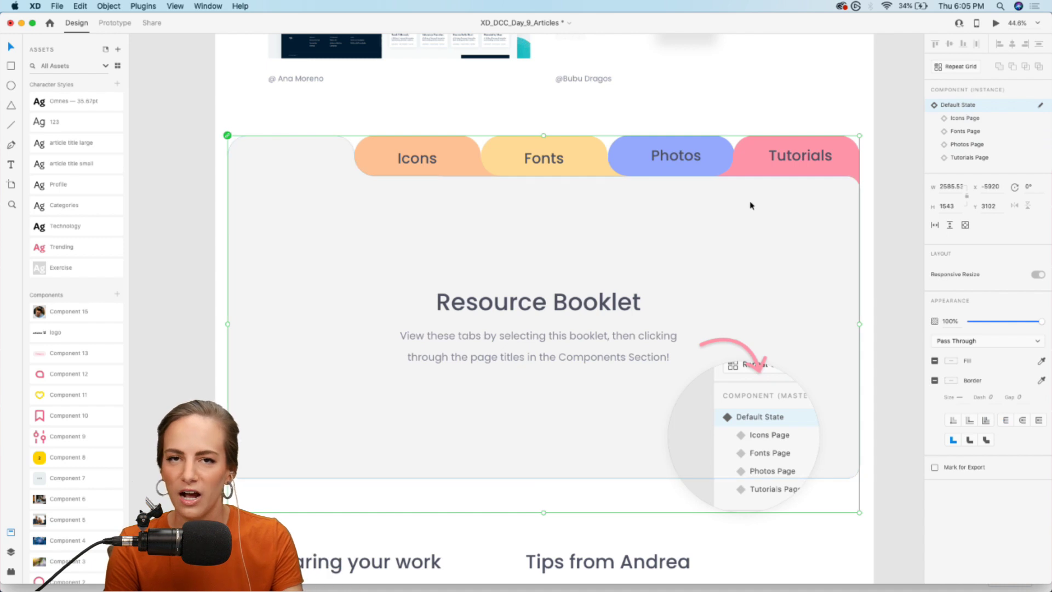
Look over the Sharing your work and Tips from Andrea sections and the blank starter artboard.
scroll(752, 204, up, 3)
scroll(752, 204, down, 5)
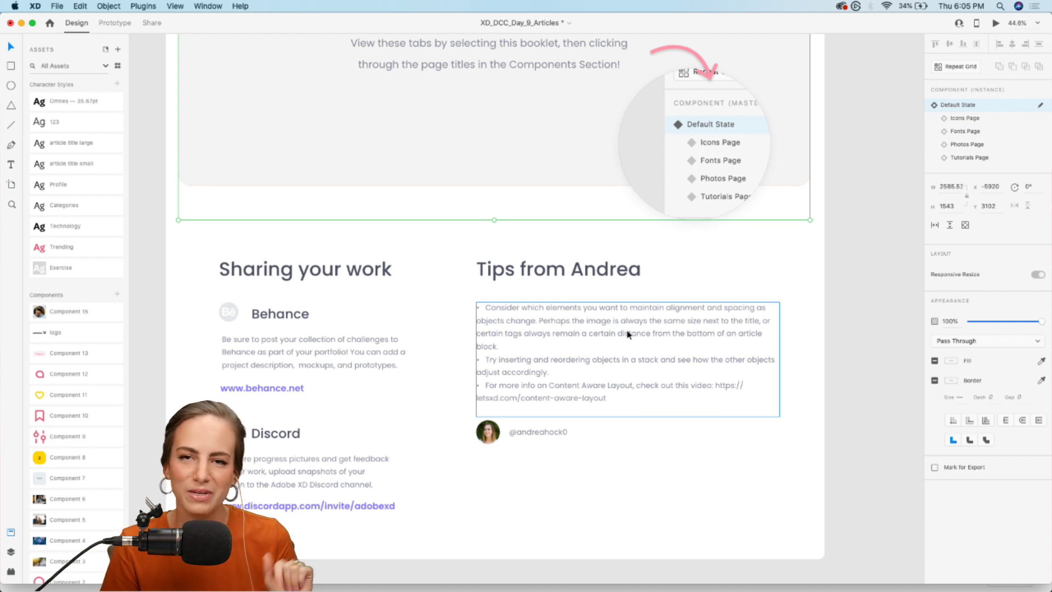
scroll(629, 334, up, 10)
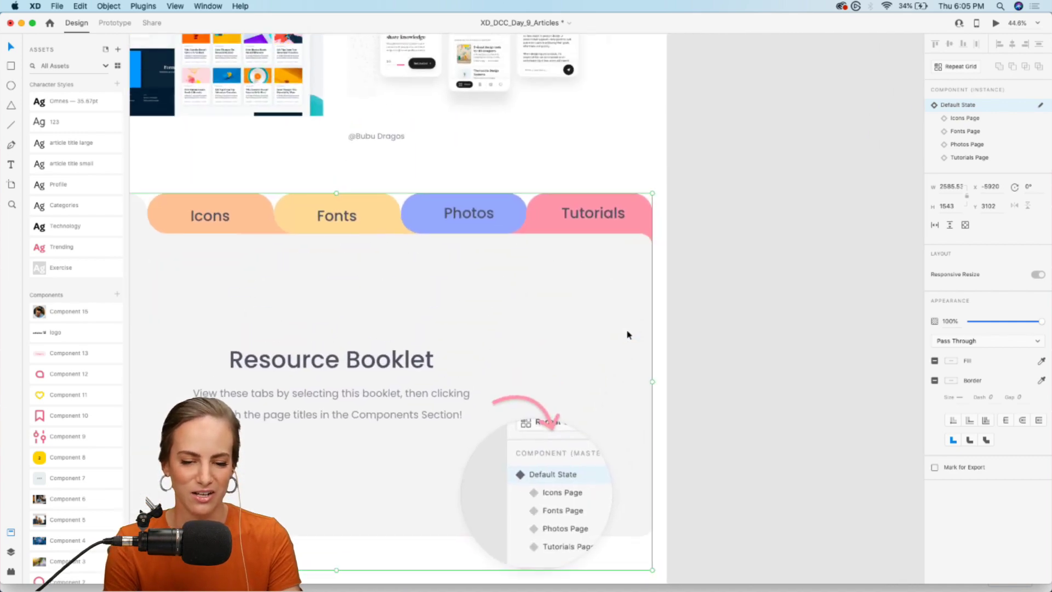
scroll(628, 335, right, 5)
scroll(627, 329, up, 5)
scroll(626, 328, right, 3)
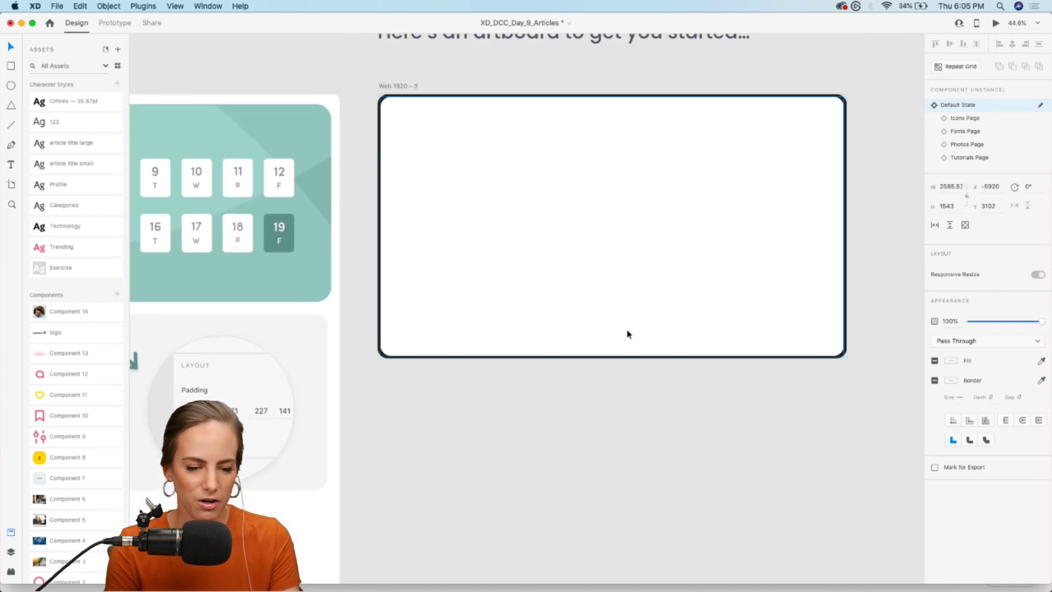
scroll(626, 329, up, 2)
scroll(627, 330, up, 5)
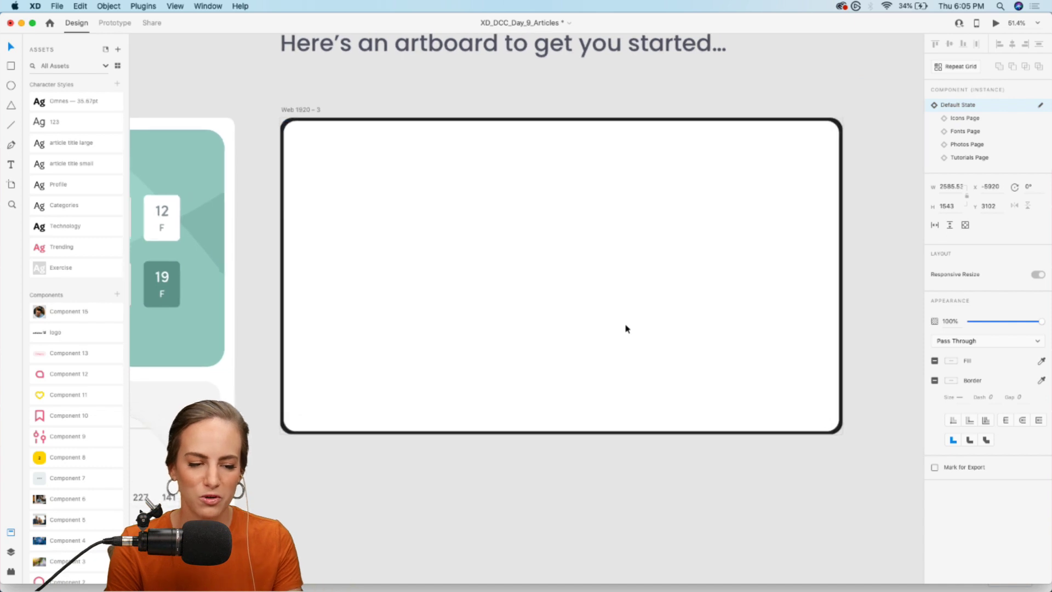
scroll(627, 329, up, 2)
scroll(627, 329, left, 1)
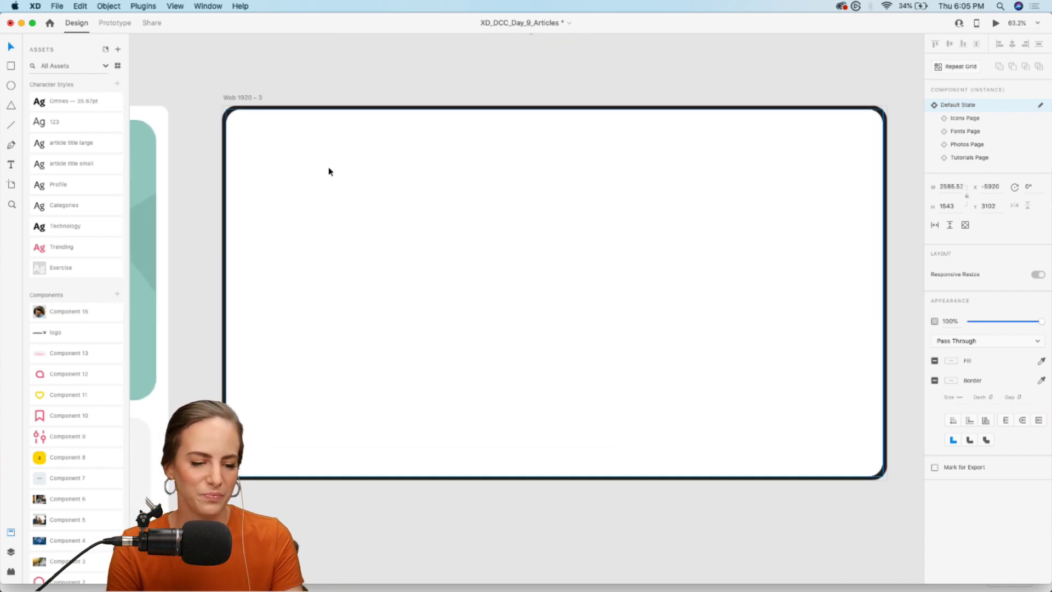
Check the artboard size presets for the Web 1920 option, leaving the starter artboard as it is.
click(12, 185)
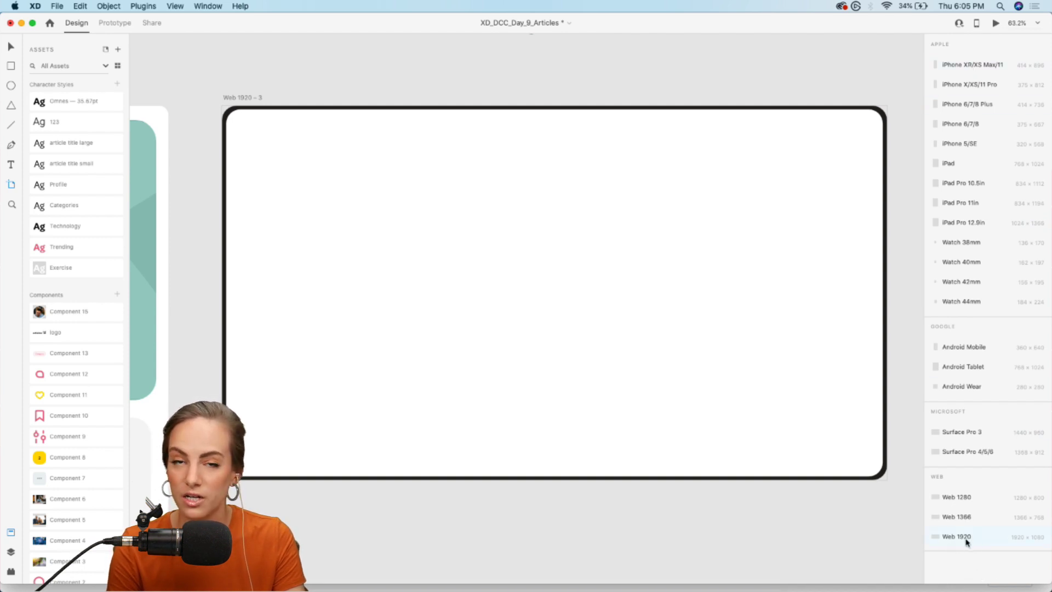
key(v)
click(519, 478)
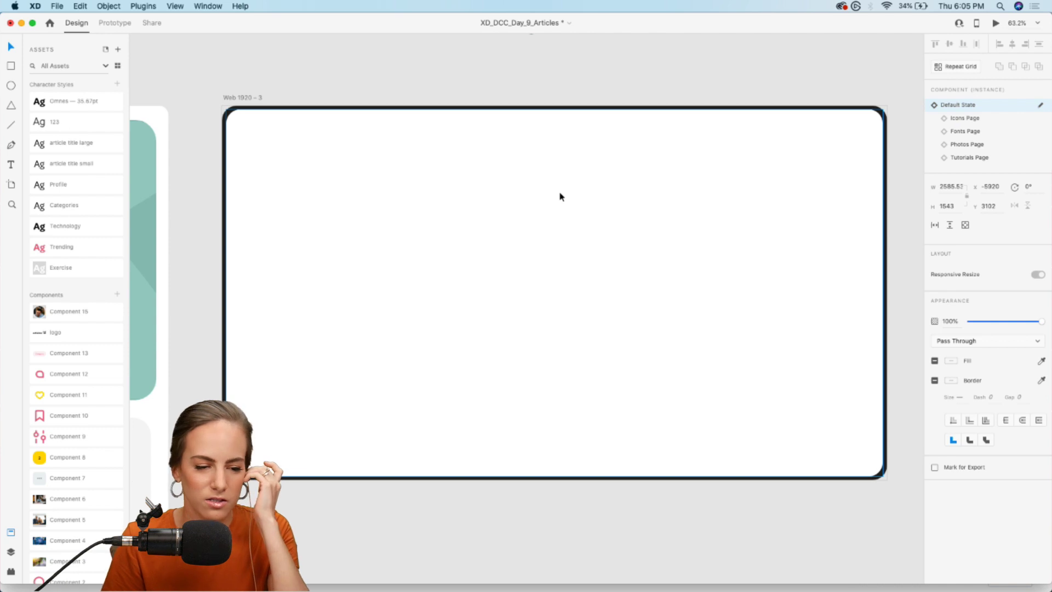
Draw a full-height vertical line about 1059 px tall at about X 381.5 to divide off the artboard's left column.
click(11, 125)
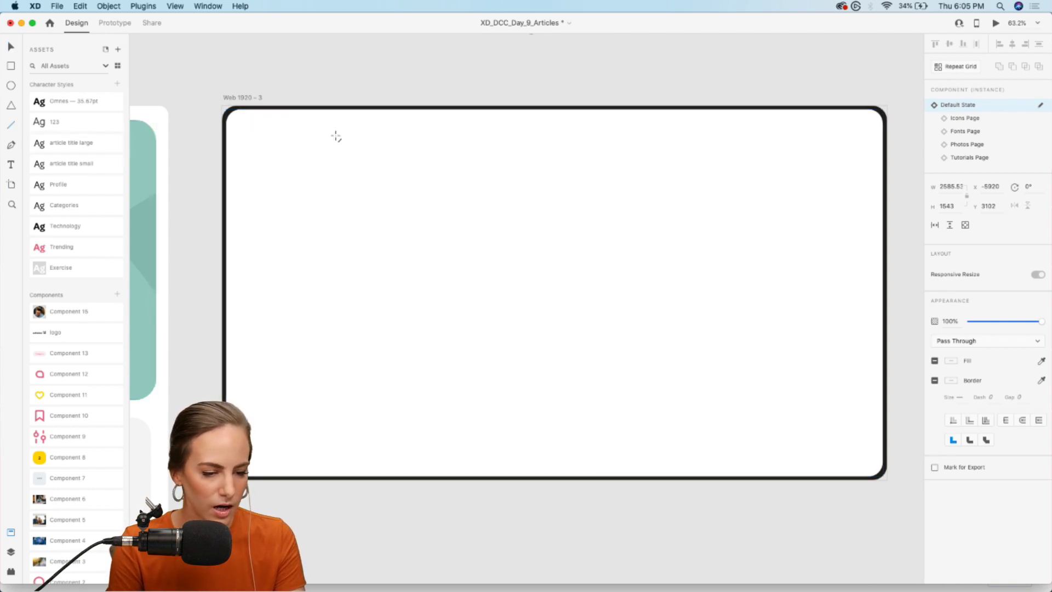
drag(350, 110, 359, 477)
drag(351, 278, 354, 277)
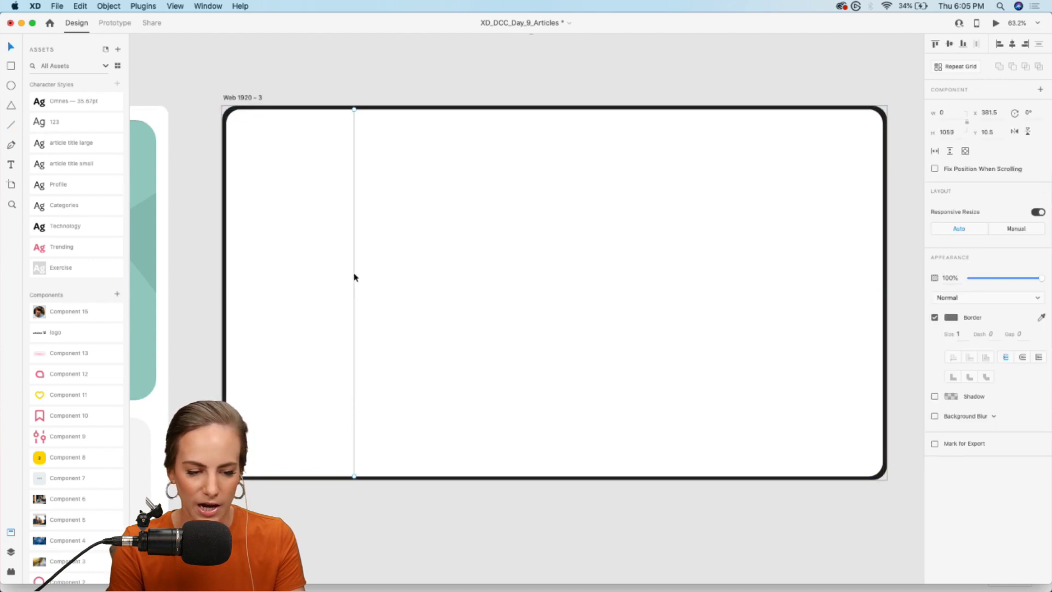
Give the divider line a black border and set its opacity to 25%.
click(950, 317)
drag(866, 301, 922, 357)
click(1001, 280)
drag(1000, 280, 985, 279)
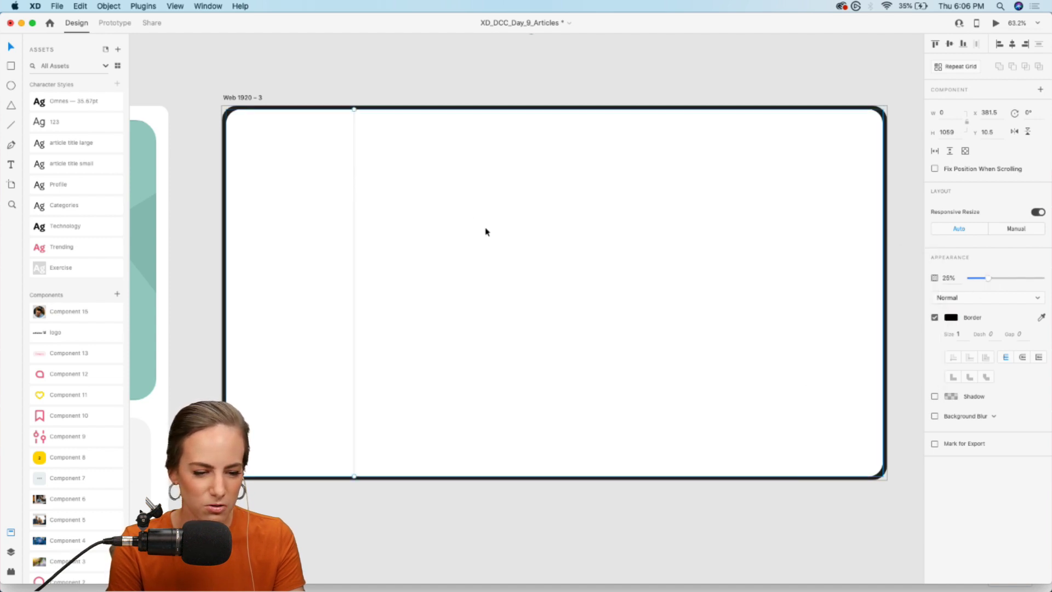
Duplicate the divider line for a right column and position the two lines at about X 412.5 and X 1448.5.
drag(354, 165, 725, 167)
key(super+d)
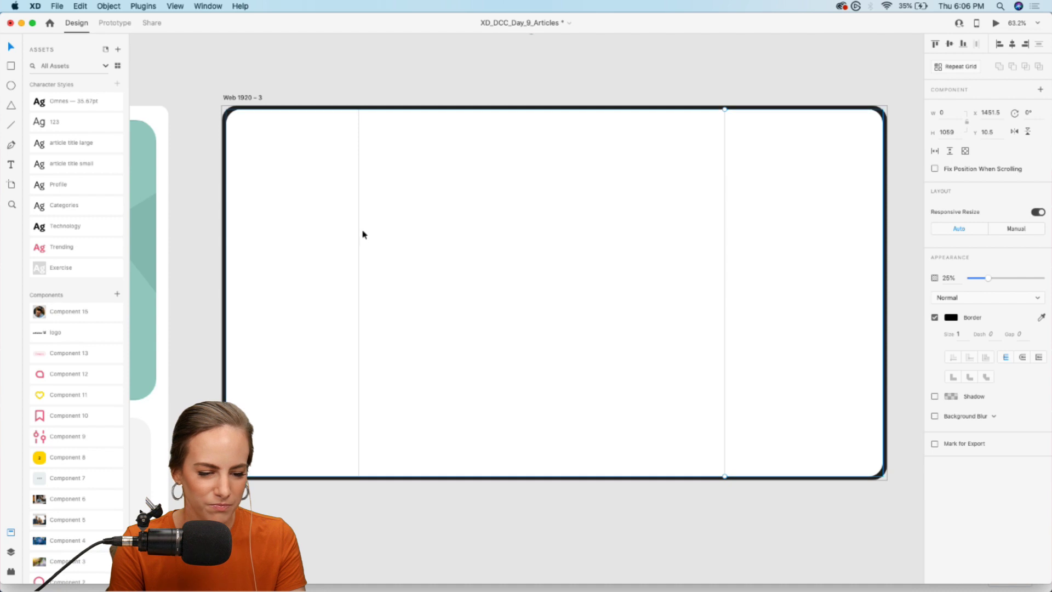
drag(359, 233, 365, 233)
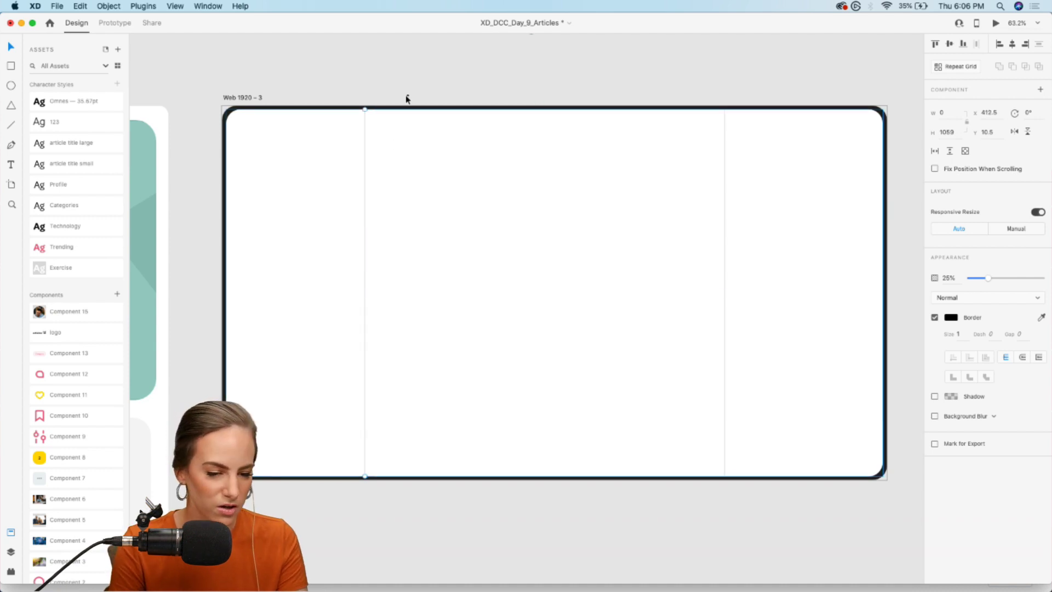
click(725, 173)
drag(726, 173, 724, 172)
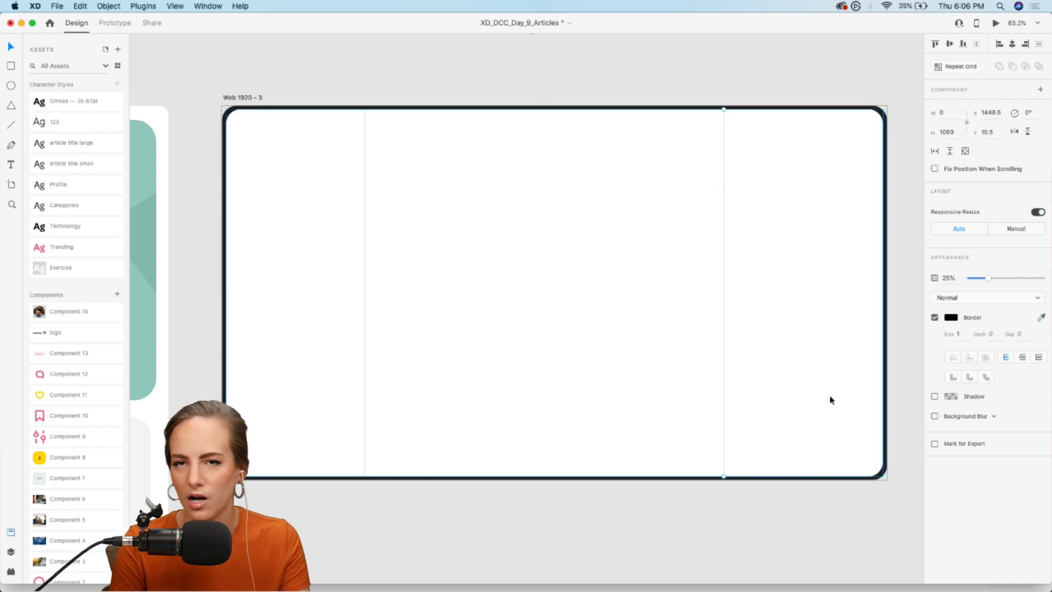
Place the articles logo component from the document assets at the top of the artboard's left column.
scroll(422, 98, up, 3)
scroll(422, 97, left, 4)
drag(56, 333, 444, 152)
double_click(443, 151)
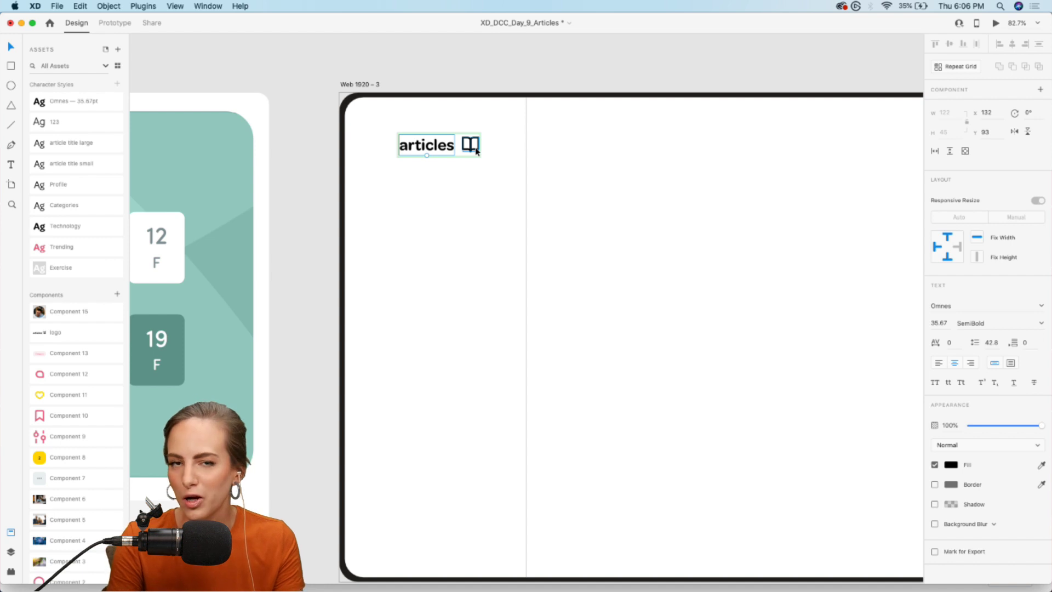
click(559, 64)
scroll(558, 66, down, 1)
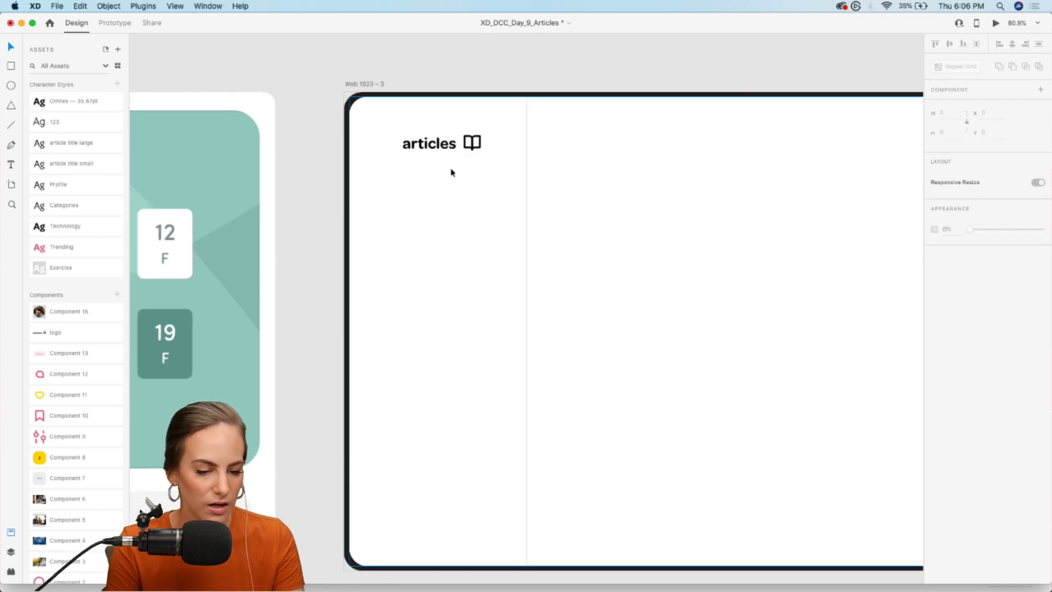
Add a text area reading "Categories" below the logo and apply the Categories character style.
click(10, 164)
drag(372, 188, 497, 238)
text(Categ)
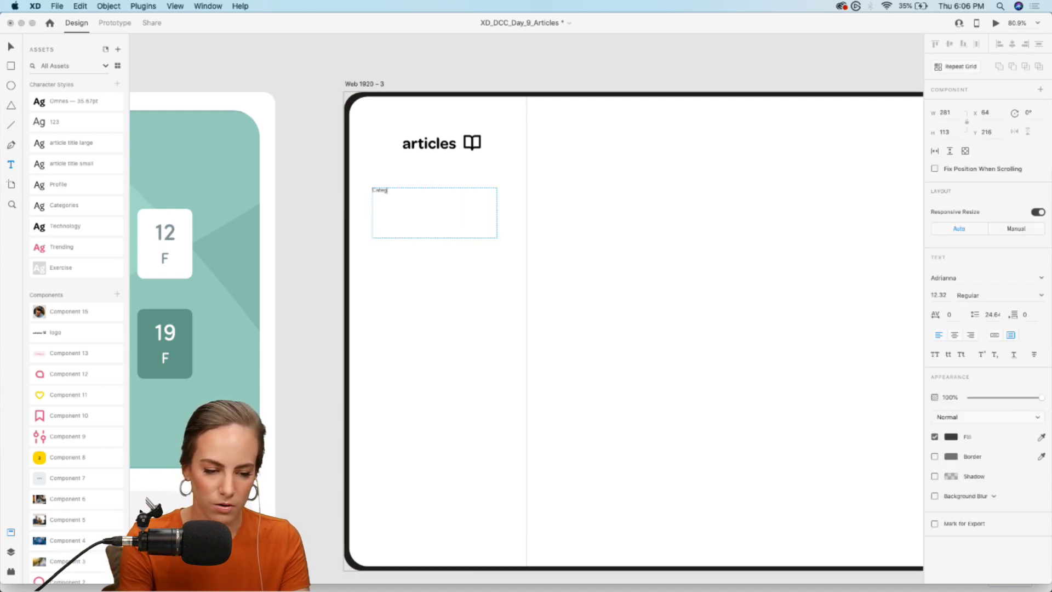
text(ories)
key(Escape)
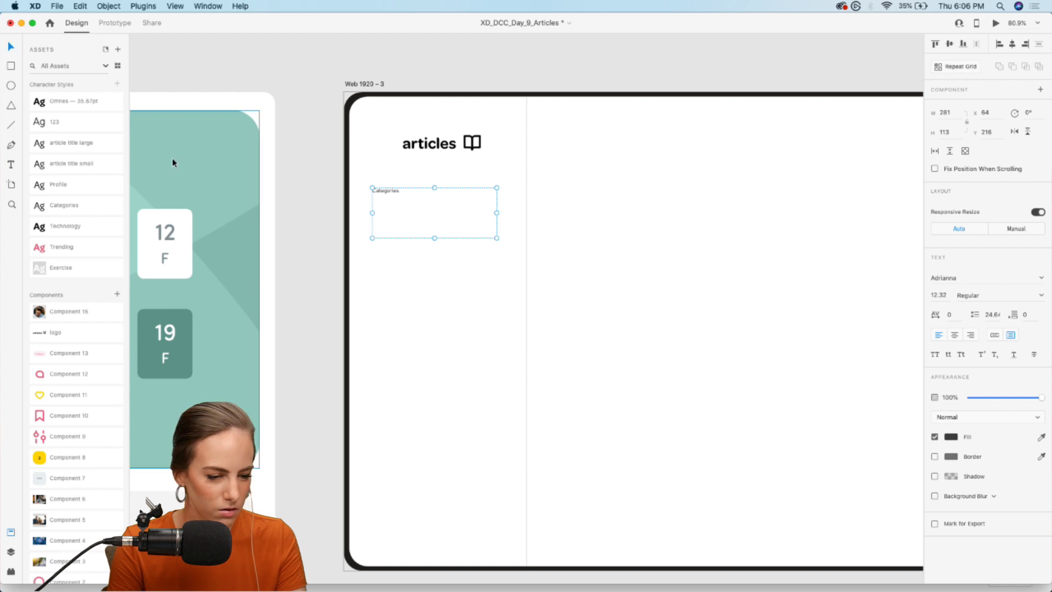
click(72, 205)
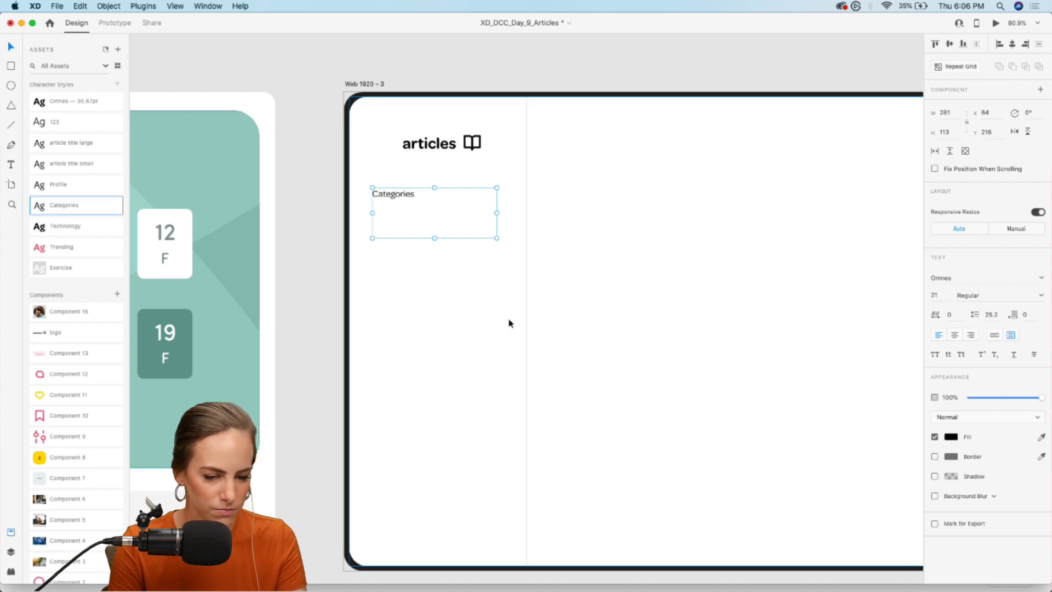
Center the Categories label beneath the logo as auto-width text and set its opacity to 44%.
click(995, 334)
drag(413, 196, 445, 217)
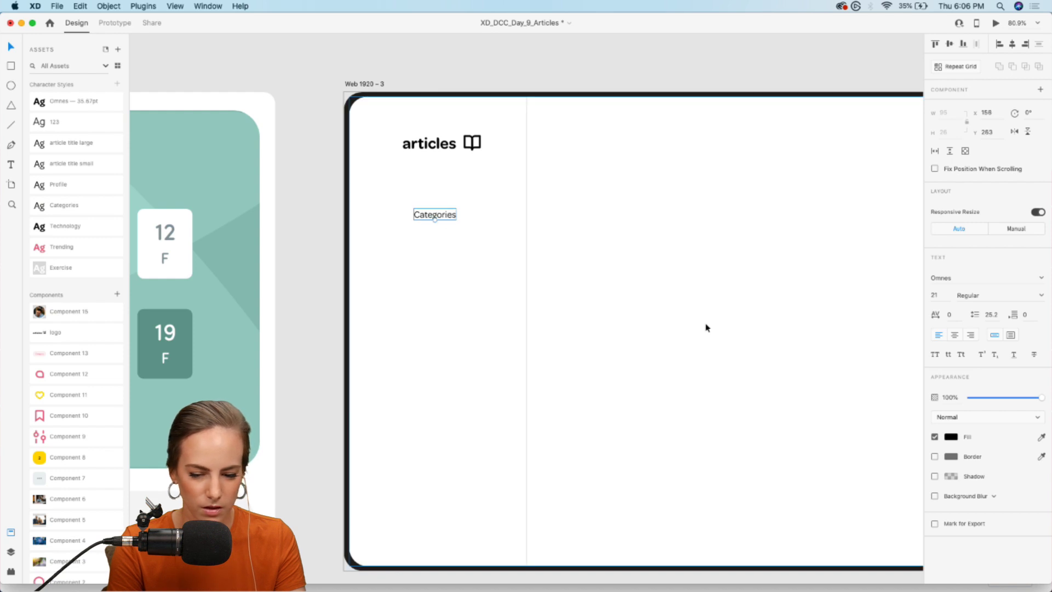
click(999, 399)
drag(1000, 401, 1002, 399)
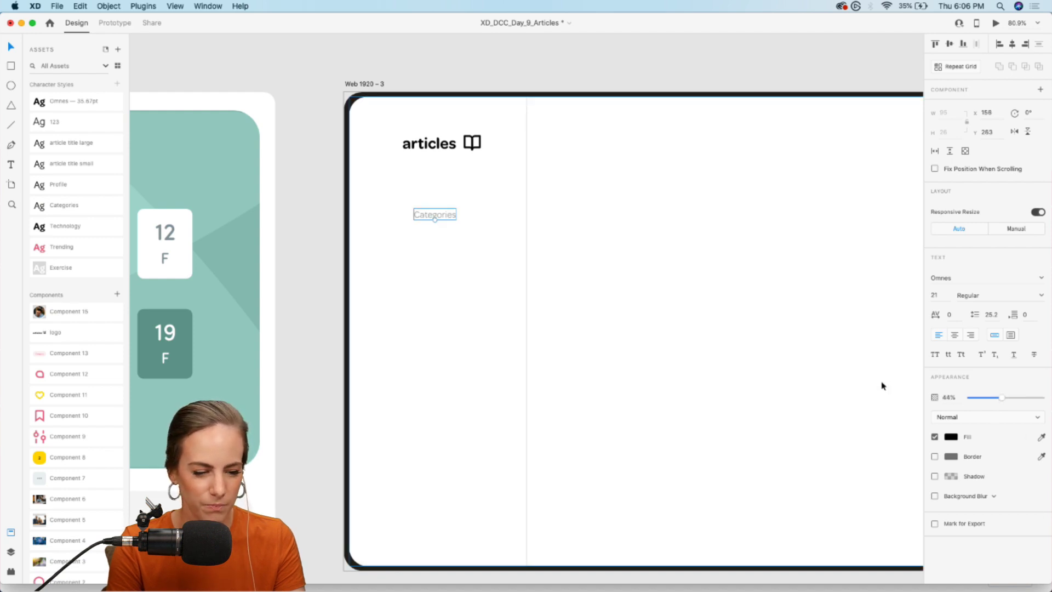
Duplicate the Categories label below itself as a centered text area about 226 × 552 px.
drag(448, 262, 448, 246)
click(446, 248)
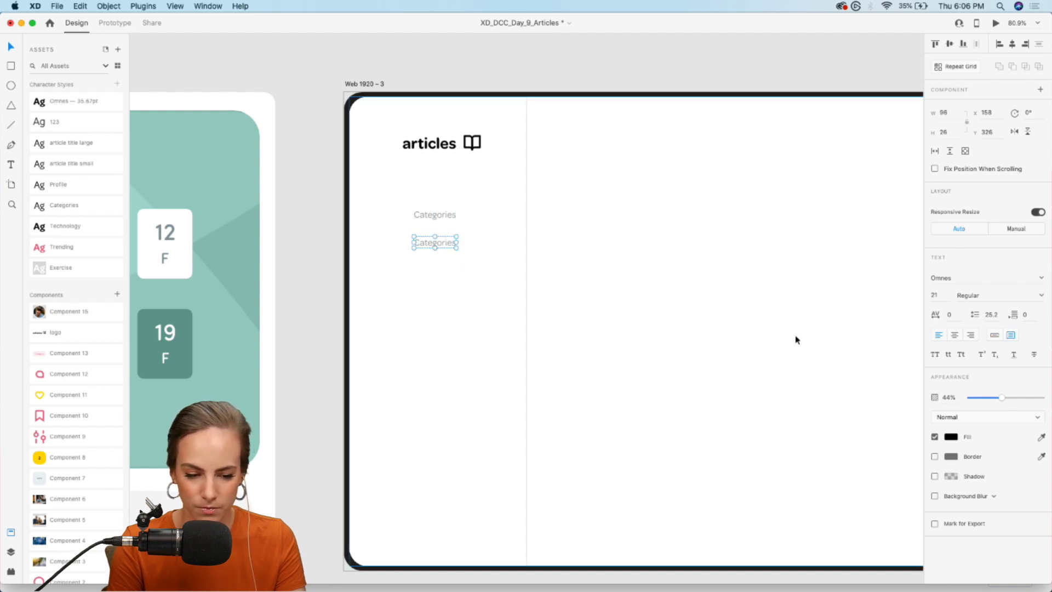
drag(456, 248, 514, 481)
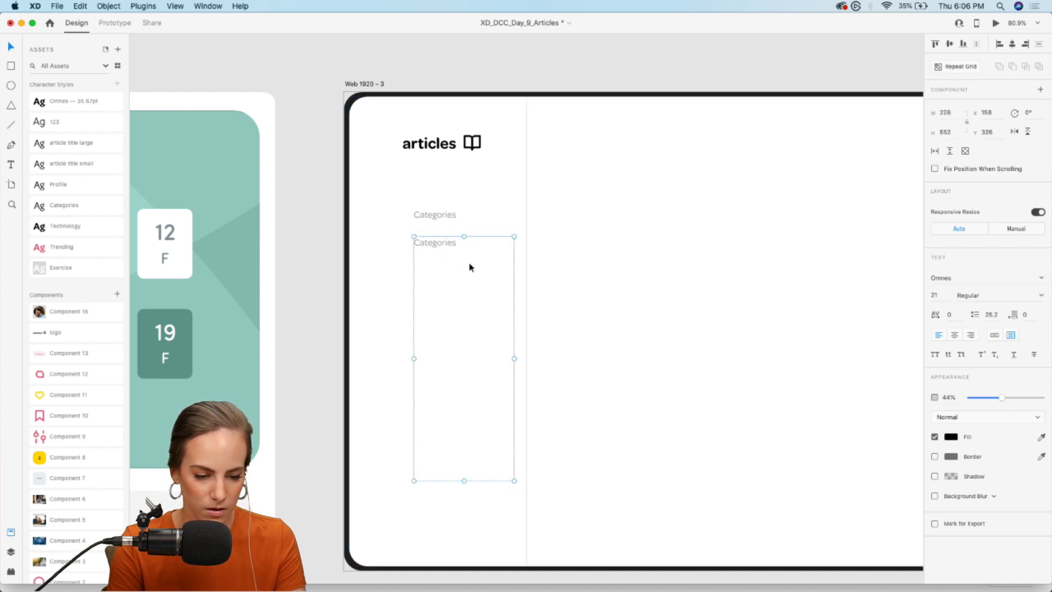
mouse_move(448, 249)
mouse_down()
mouse_move(430, 249)
mouse_move(449, 245)
mouse_up()
click(955, 335)
Replace the duplicate's text with "Technology" and format it in the Technology character style, uppercase, at 100% opacity.
double_click(437, 242)
text(Technology)
key(Escape)
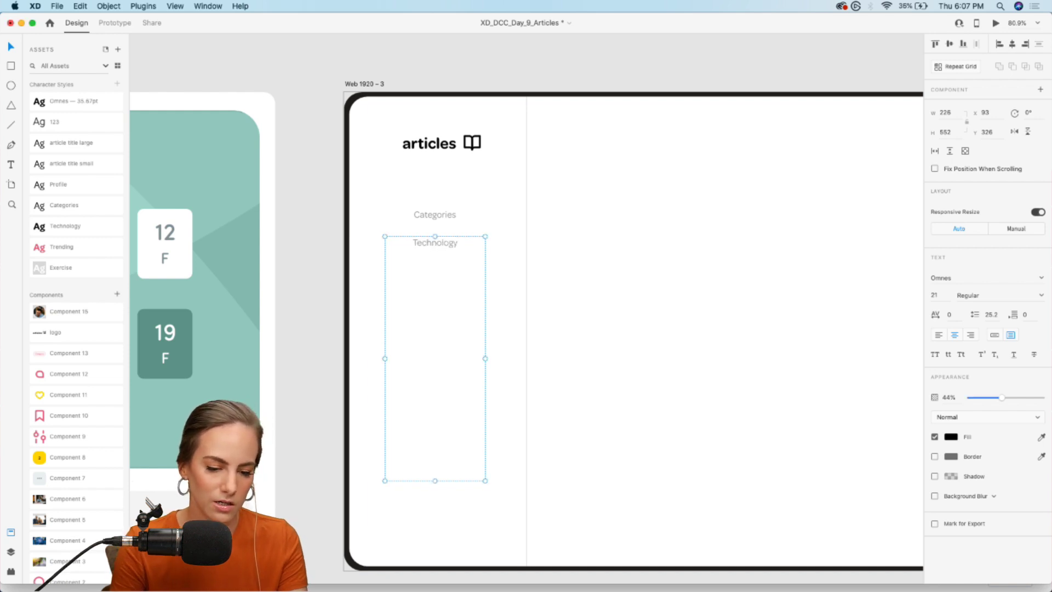
drag(1005, 403, 1048, 398)
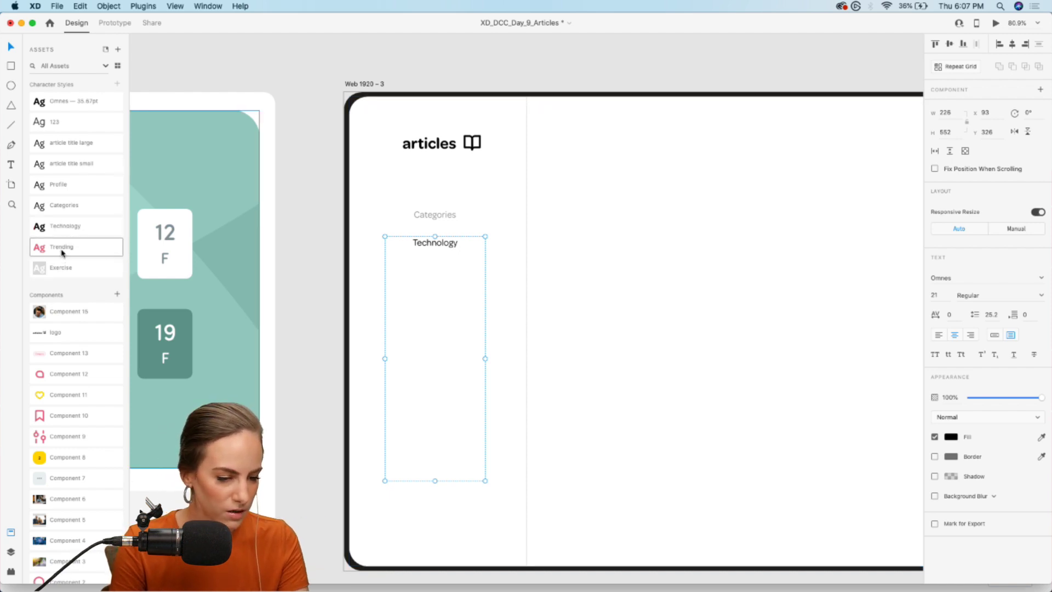
click(65, 230)
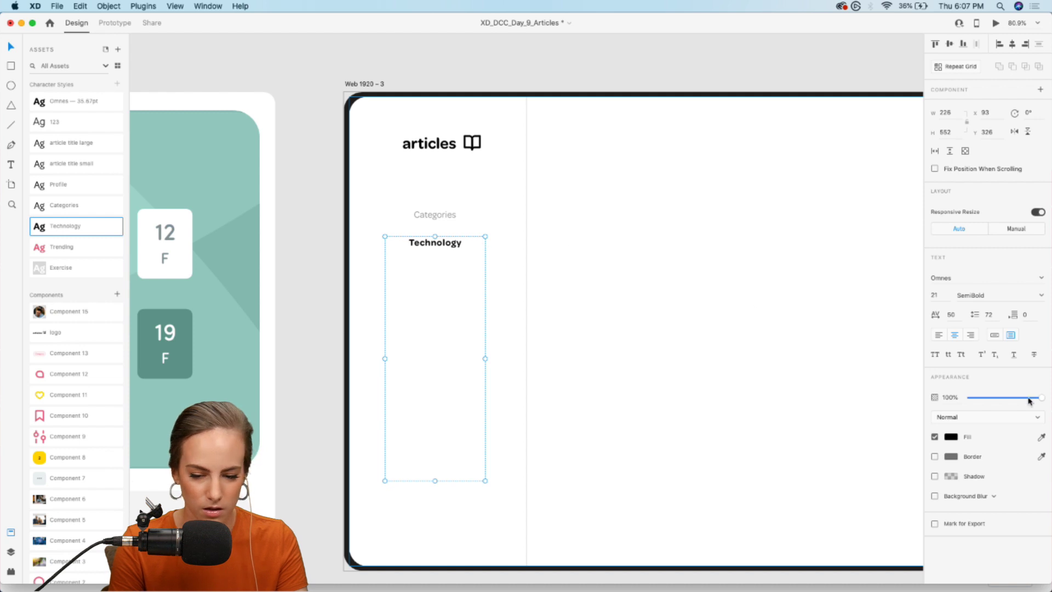
click(936, 355)
Add BUSINESS, PRODUCTIVITY, ENVIRONMENT and HEALTH as separate lines below TECHNOLOGY in the category list.
click(460, 241)
double_click(466, 243)
click(470, 242)
key(Return)
text(BUSINESS)
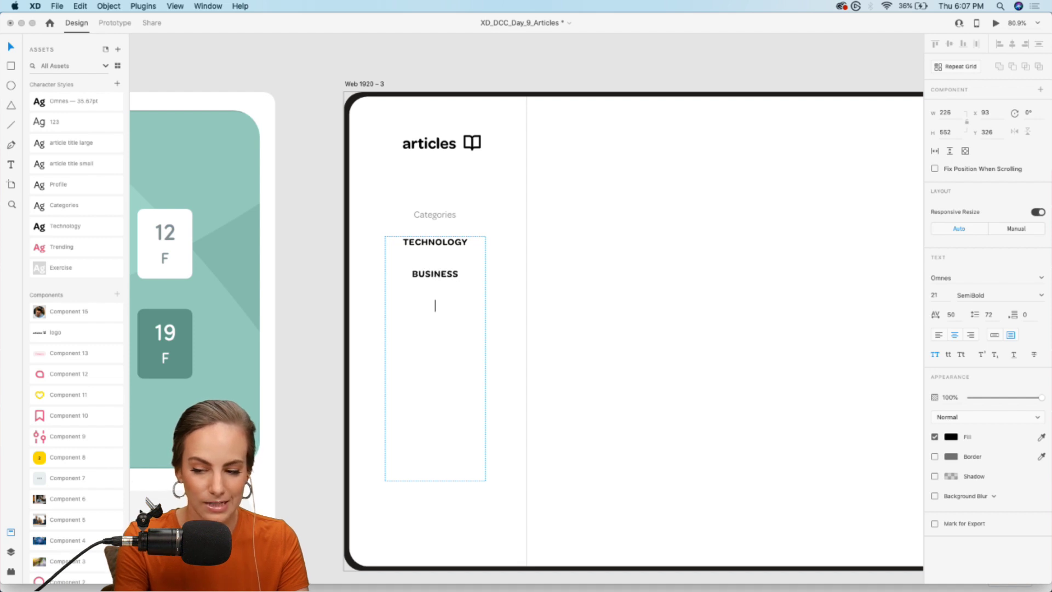
text(PRODUCTIVTY)
key(BackSpace)
key(BackSpace)
text(ITY)
key(Return)
text(ENVIRONMENT)
key(Return)
text(HEALTH)
key(Escape)
Move the category list and its Categories label down the left column, with the label at about Y 340.
drag(461, 237, 454, 283)
shift+click(452, 260)
scroll(447, 307, down, 2)
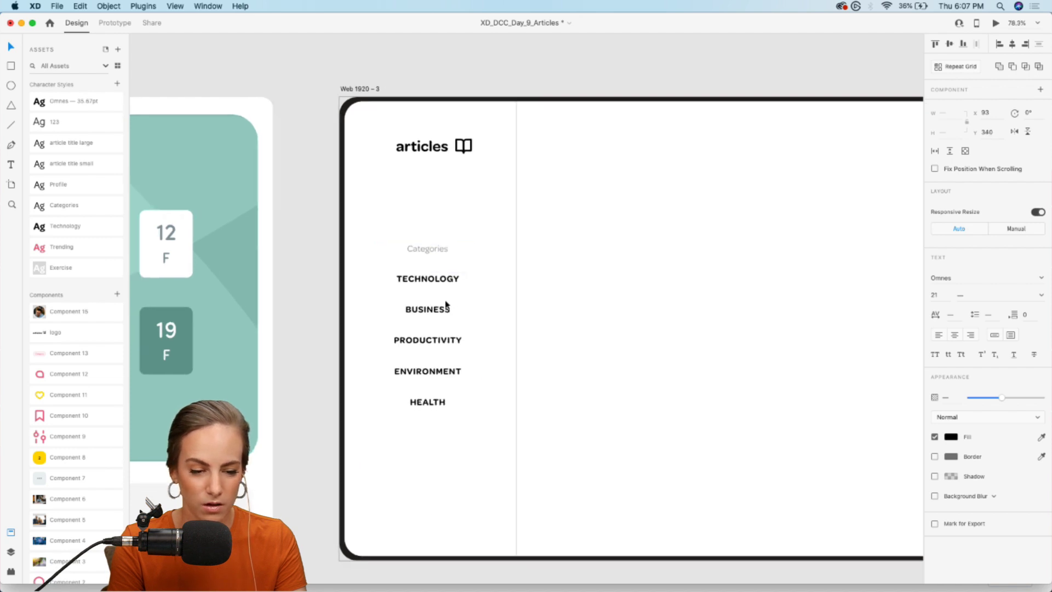
scroll(446, 305, down, 3)
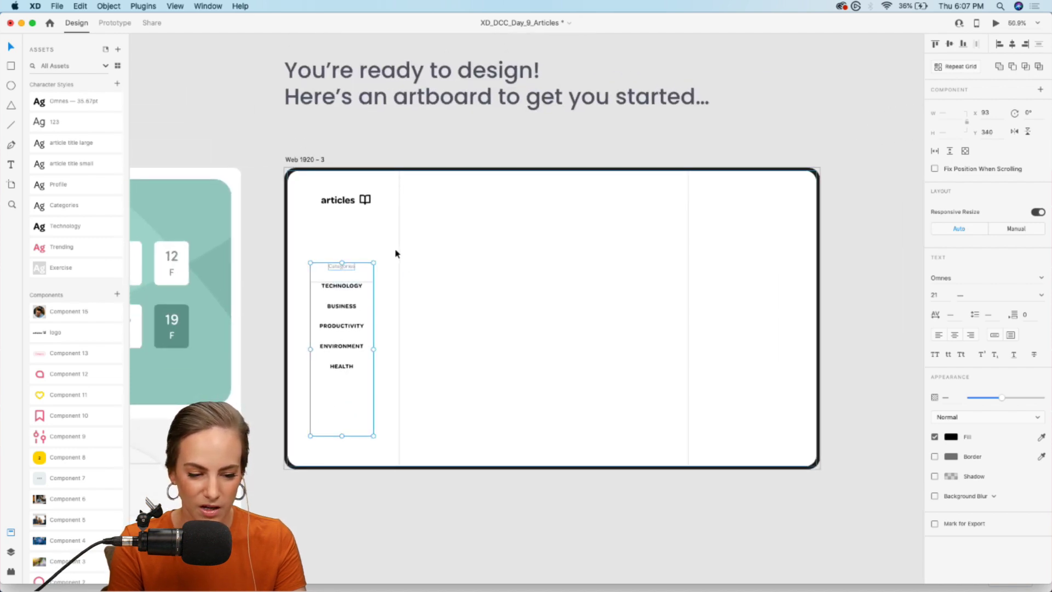
click(516, 146)
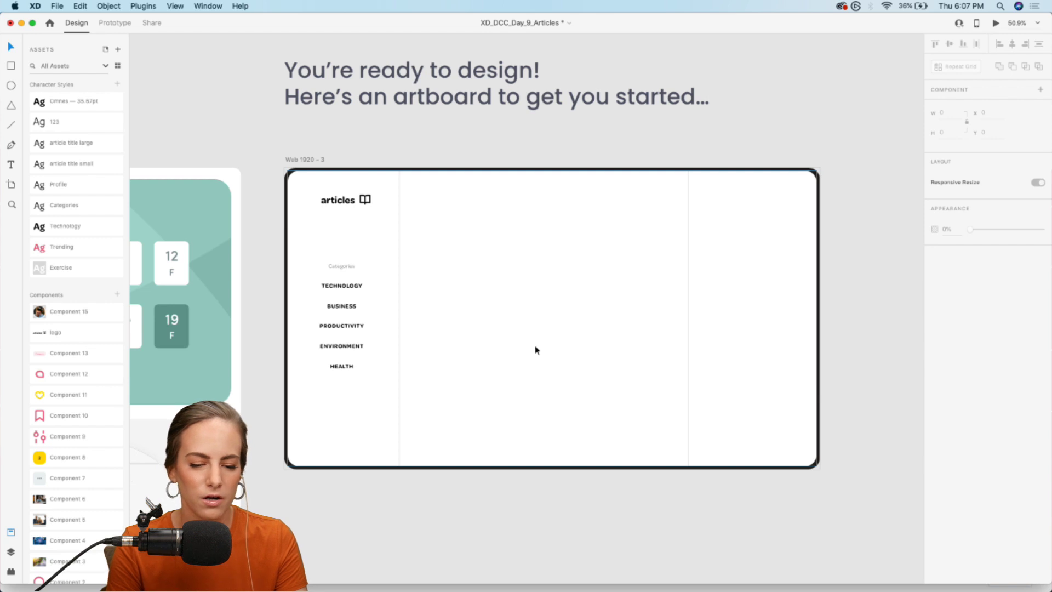
Draw a search bar rectangle about 653 × 65 px at the top of the middle column, with corners rounded to a 33 radius.
scroll(536, 351, up, 5)
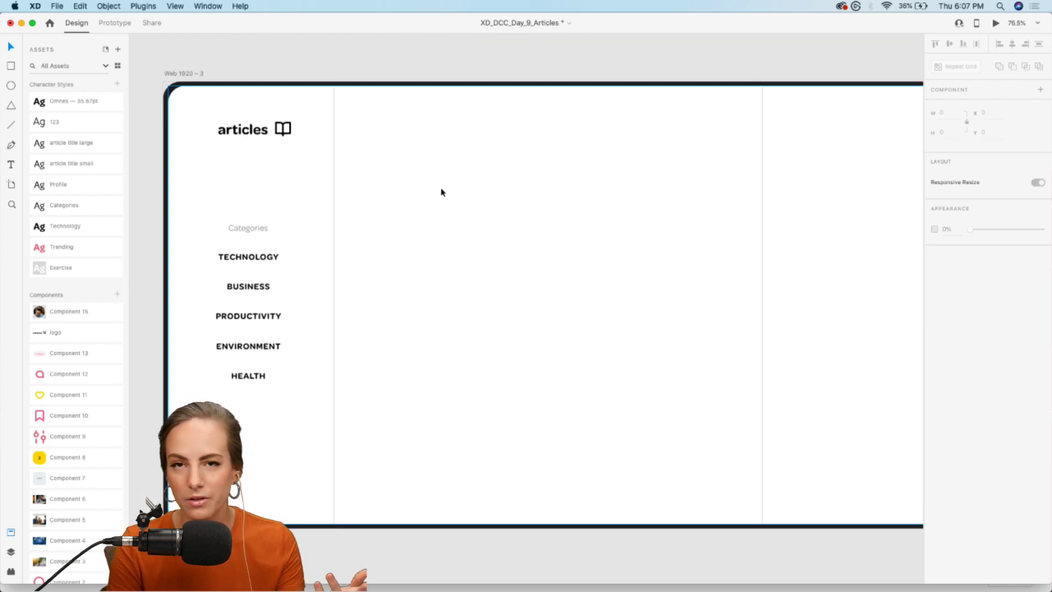
click(11, 67)
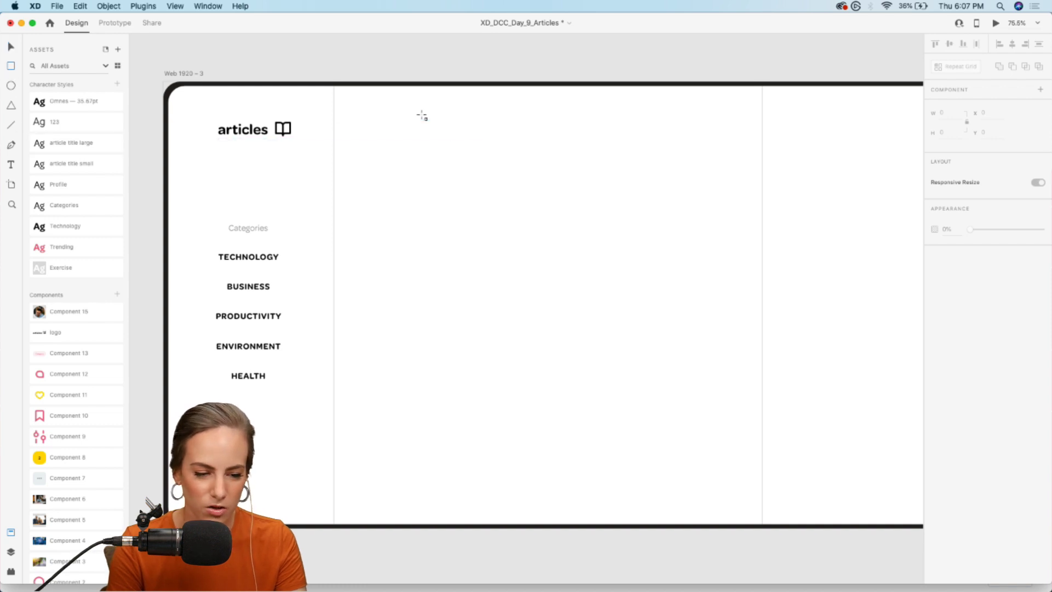
mouse_move(382, 120)
mouse_down()
mouse_move(691, 146)
mouse_move(653, 147)
mouse_up()
key(v)
drag(630, 148, 665, 143)
drag(420, 128, 552, 160)
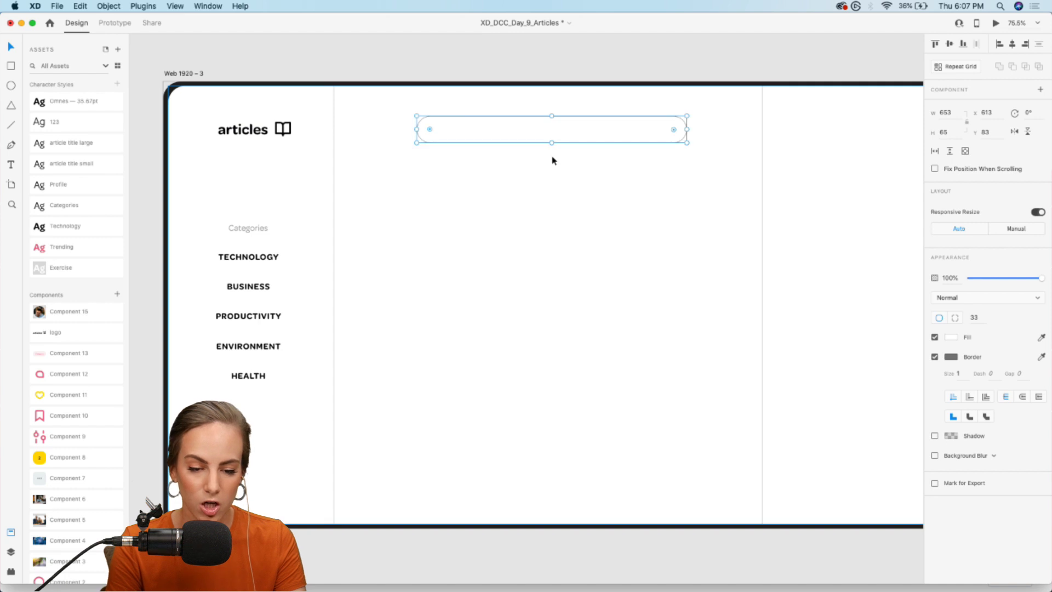
Set the search bar's border color to 000000 and its opacity to 20%.
click(952, 356)
text(000000)
key(Return)
drag(1001, 276, 985, 280)
Place the pink search icon component inside the left end of the search bar, at about X 640, Y 106.
scroll(491, 56, up, 10)
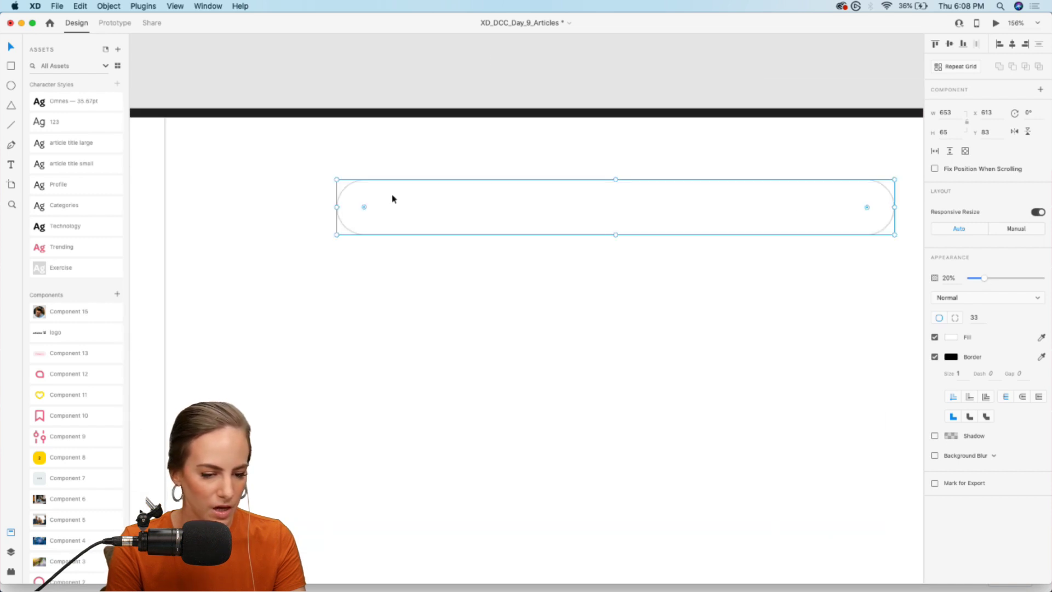
scroll(58, 501, down, 2)
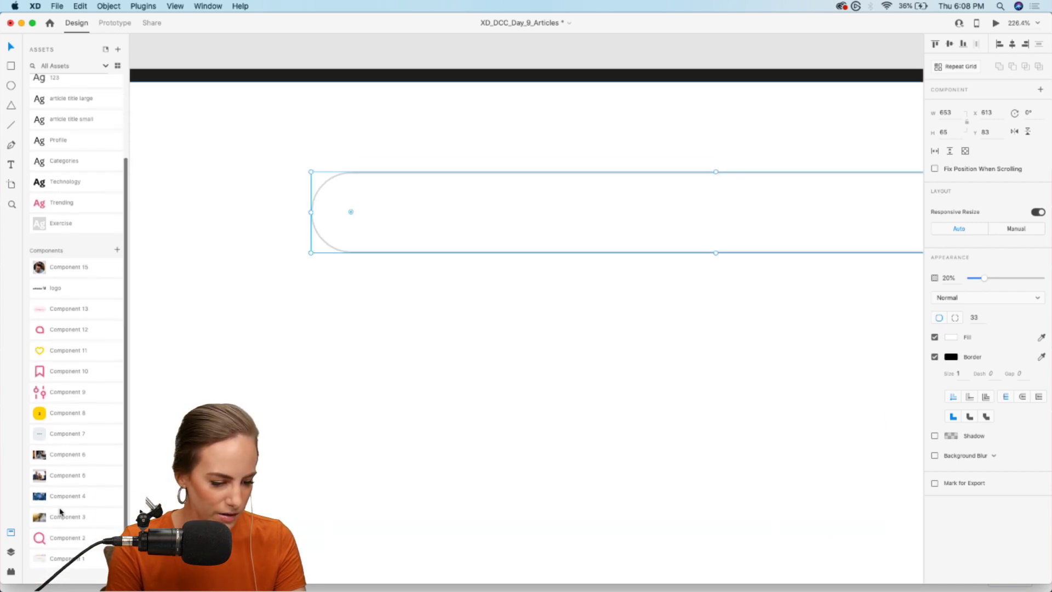
drag(398, 316, 364, 221)
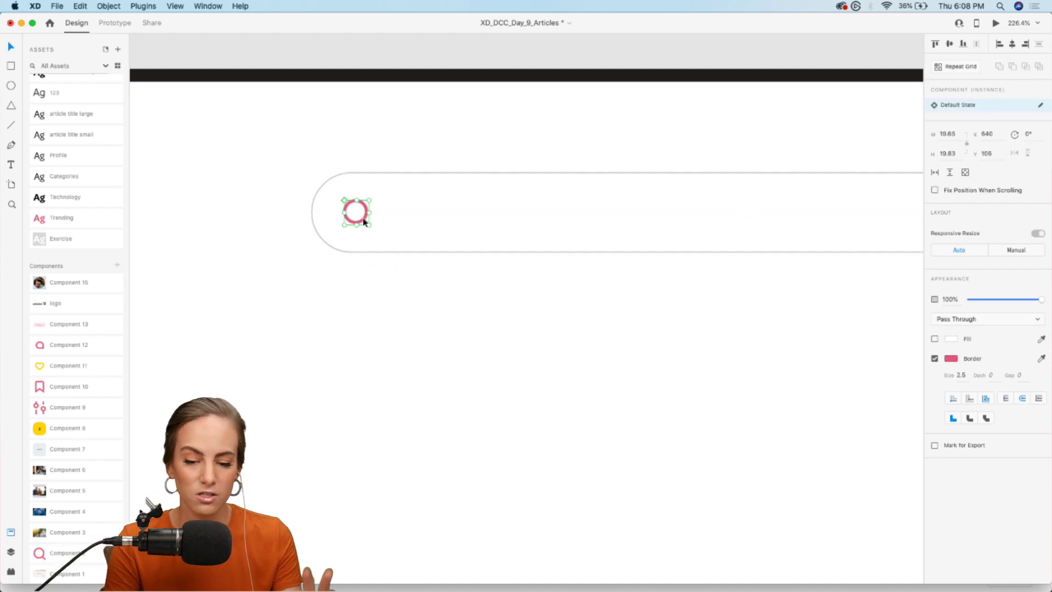
Review the search bar and the padding illustration in the challenge instructions beside the artboard.
scroll(532, 151, down, 5)
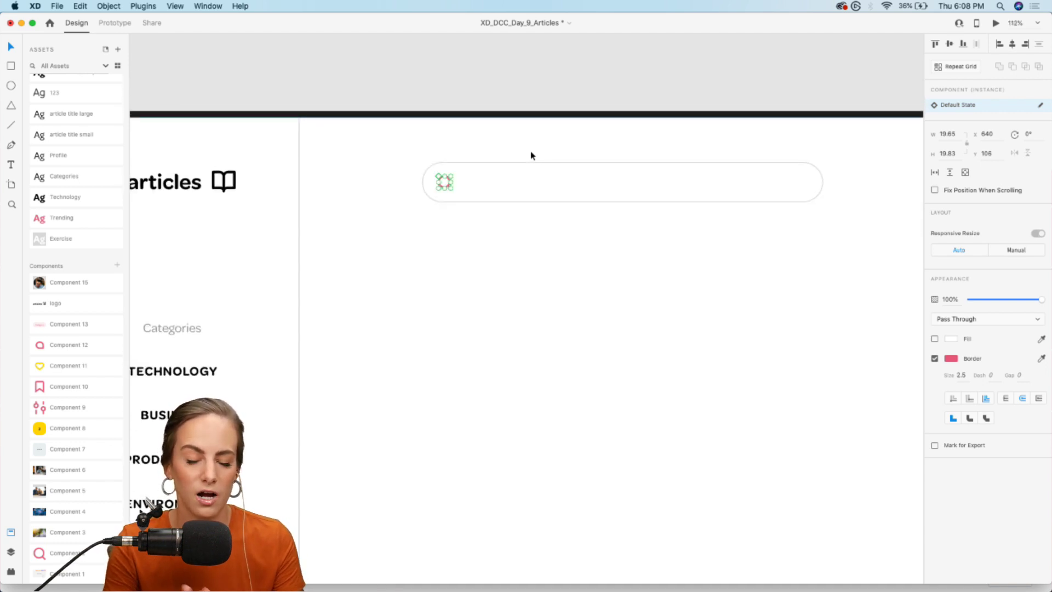
scroll(531, 155, up, 10)
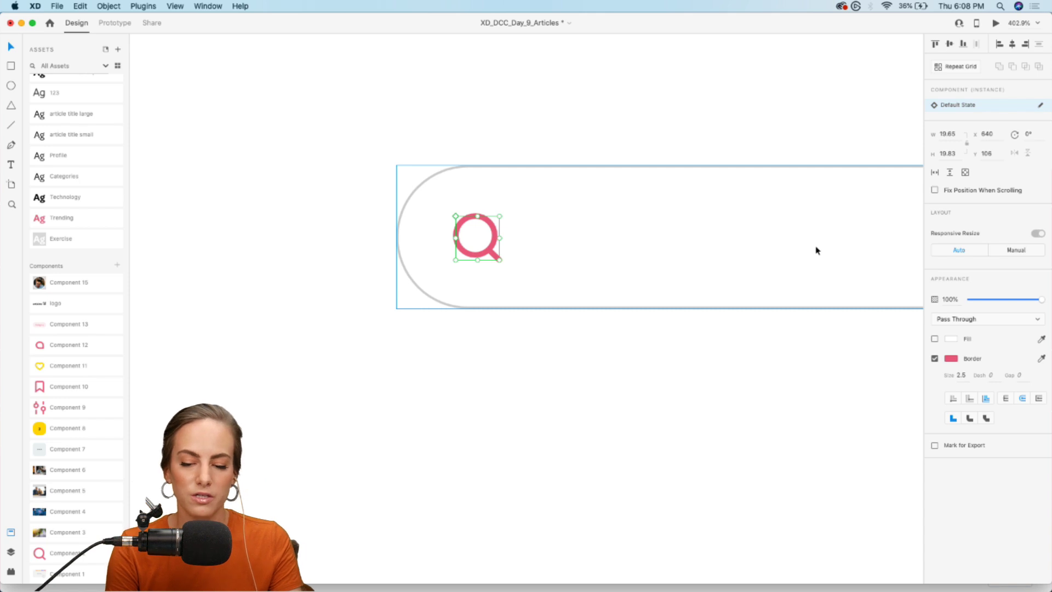
scroll(815, 249, up, 10)
scroll(814, 249, left, 5)
scroll(816, 250, down, 5)
scroll(816, 250, left, 5)
scroll(816, 250, down, 3)
scroll(816, 251, up, 3)
scroll(816, 250, up, 5)
scroll(816, 250, right, 3)
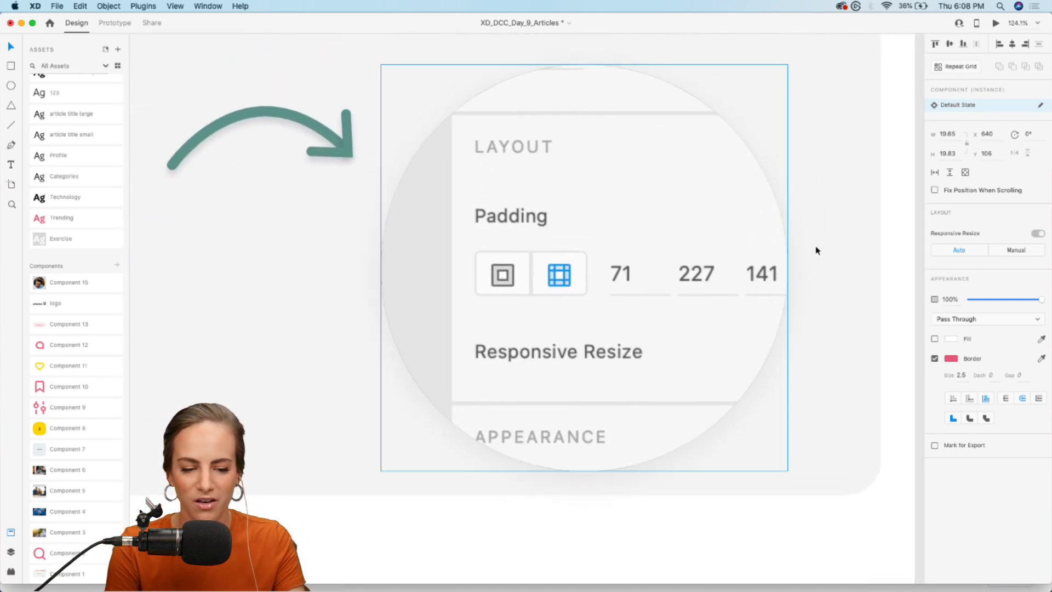
scroll(685, 379, down, 3)
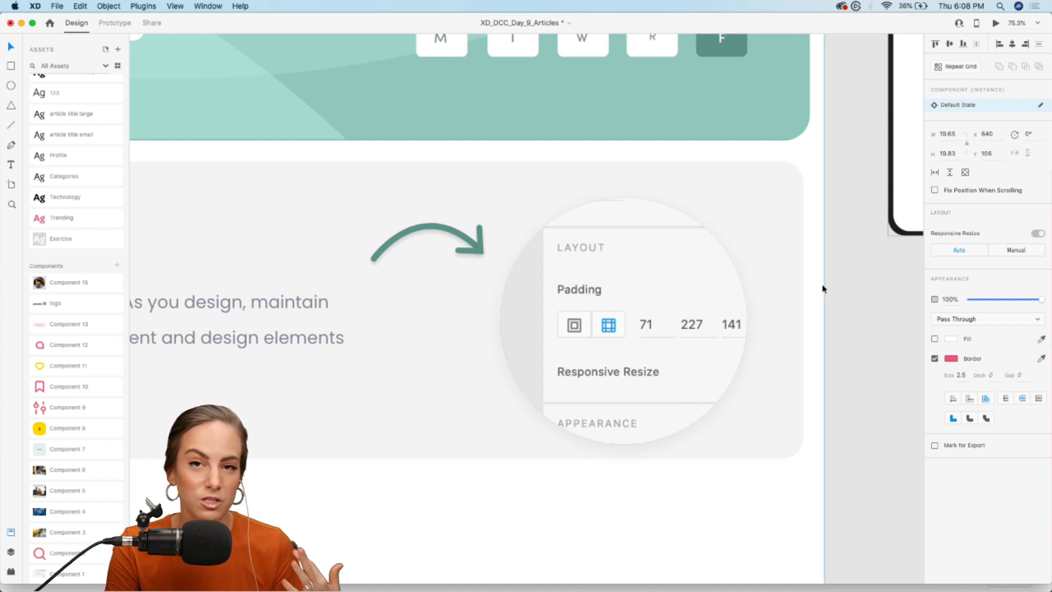
scroll(822, 289, right, 10)
scroll(822, 289, up, 8)
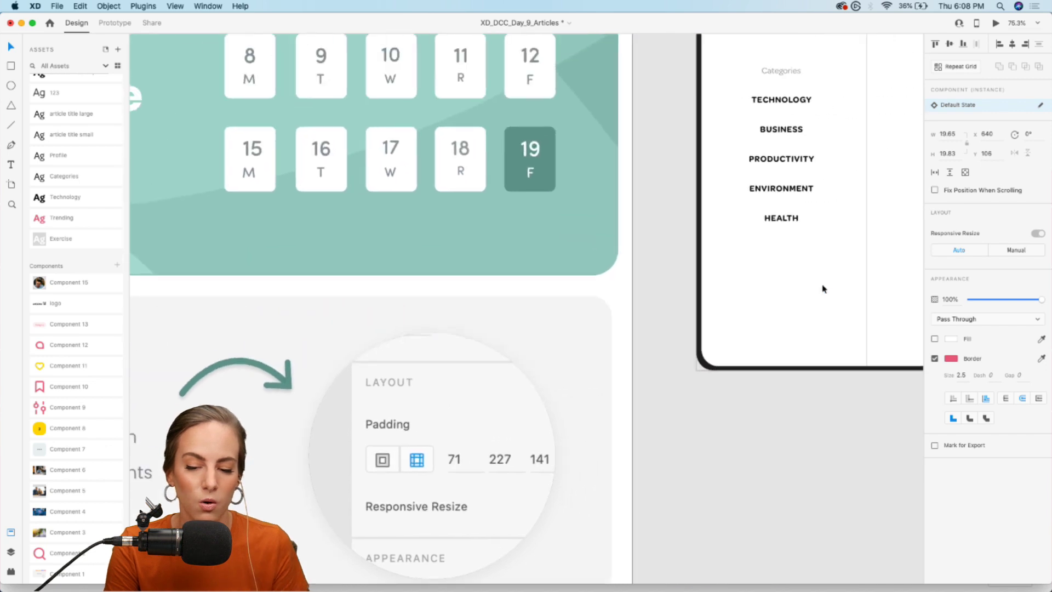
Group the search icon together with the search bar outline at the top of the middle column.
scroll(667, 195, up, 8)
scroll(667, 196, right, 3)
scroll(667, 195, up, 1)
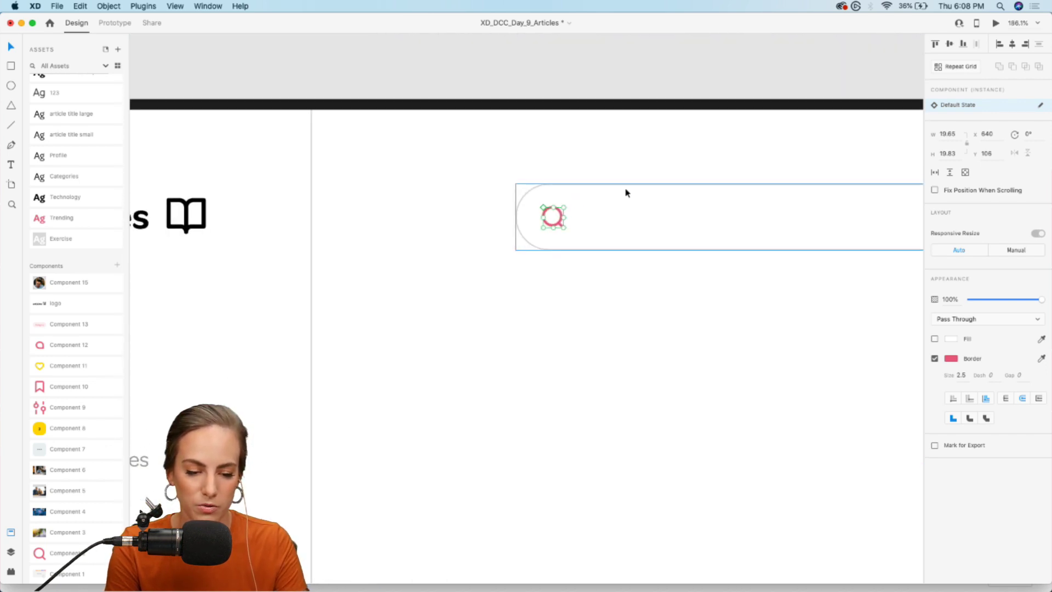
click(612, 187)
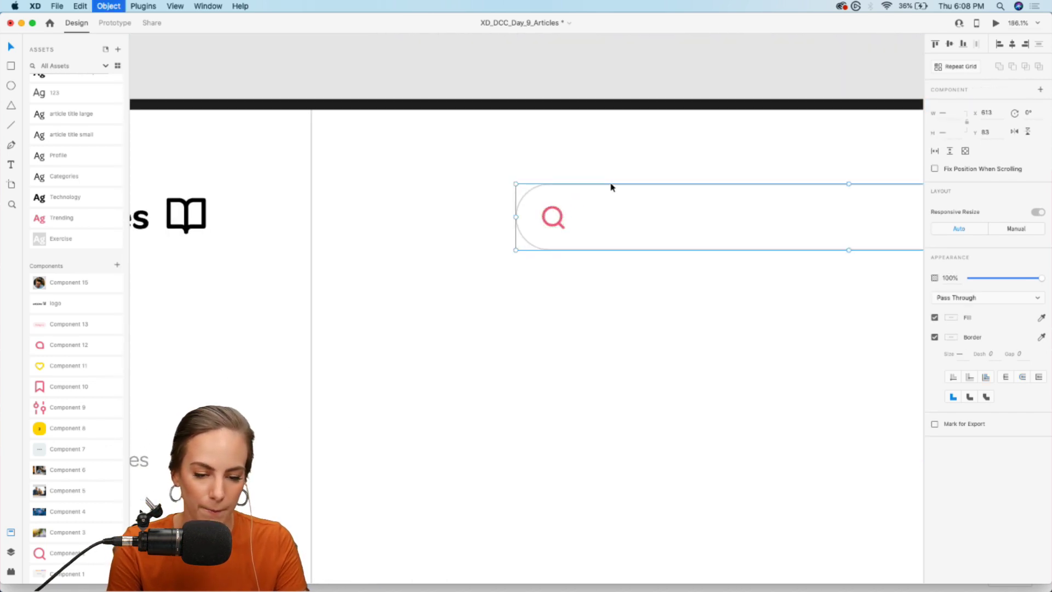
scroll(611, 186, right, 2)
scroll(610, 186, up, 1)
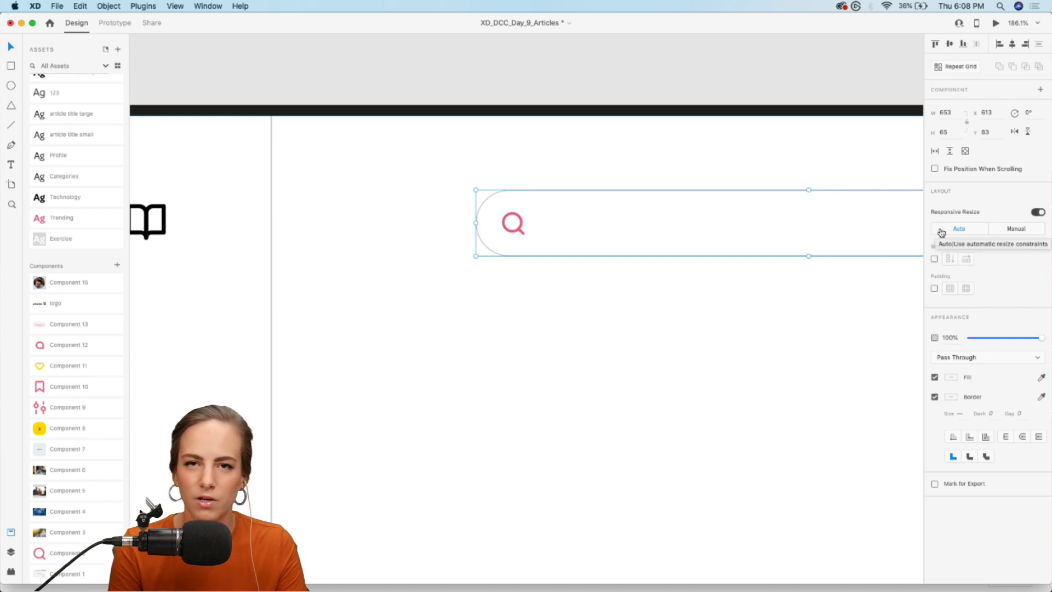
Turn on padding for the search bar group and set its left padding to 30.
scroll(569, 294, right, 3)
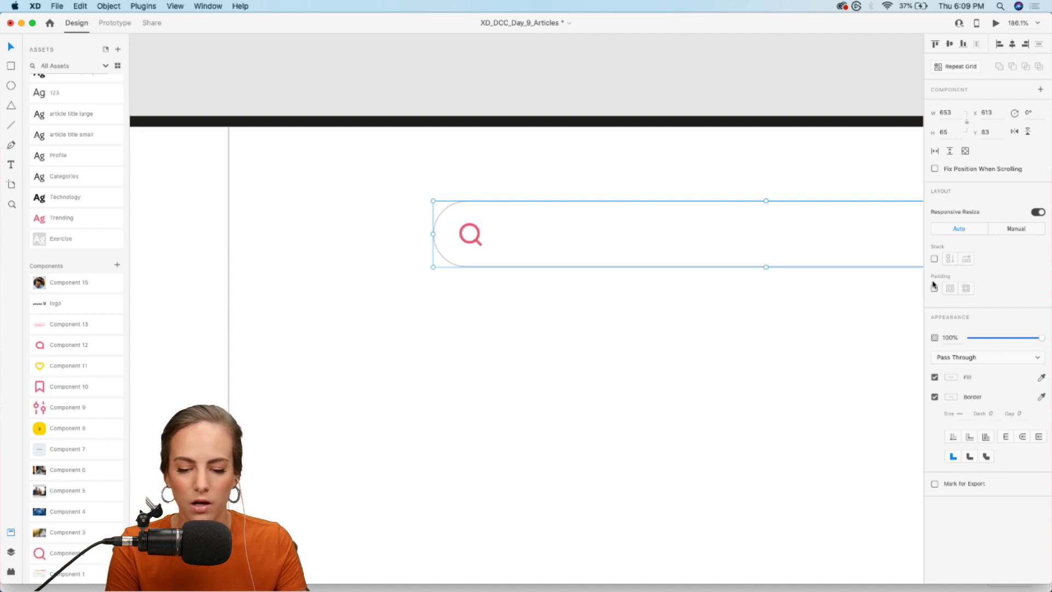
scroll(554, 216, up, 3)
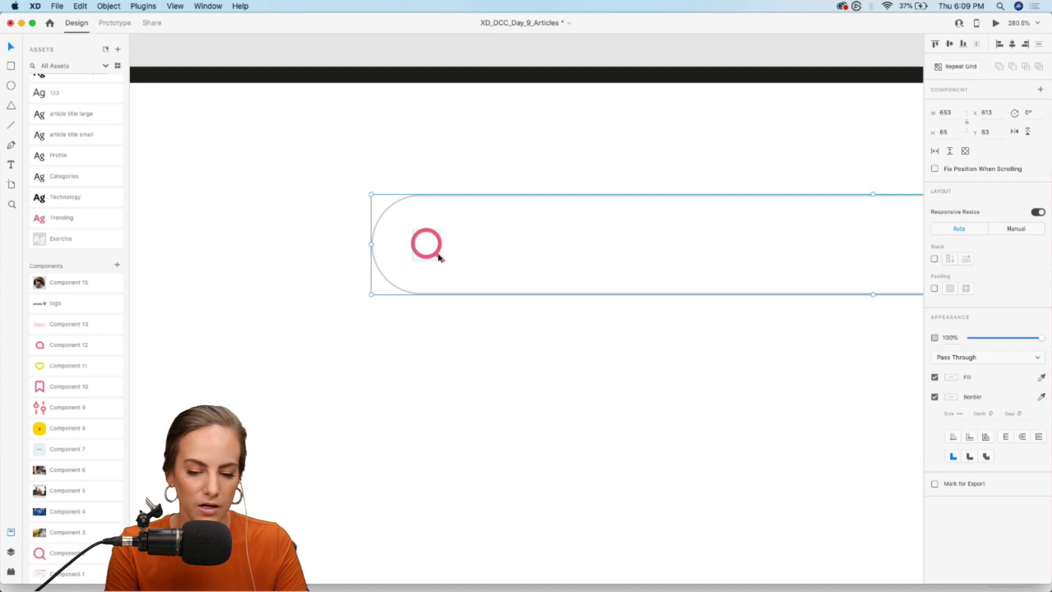
click(935, 290)
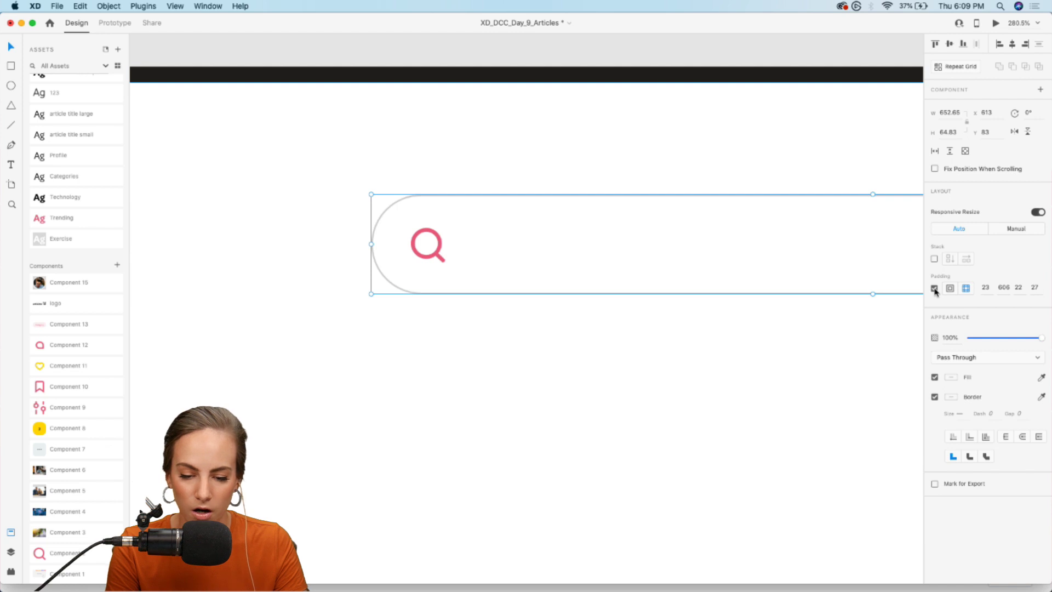
scroll(655, 340, right, 2)
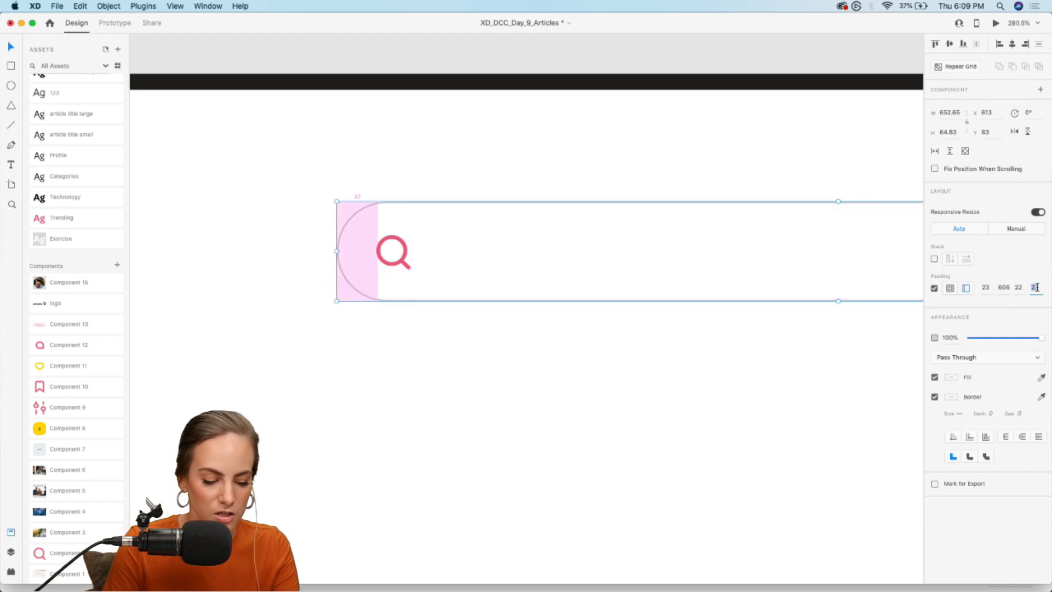
key(Return)
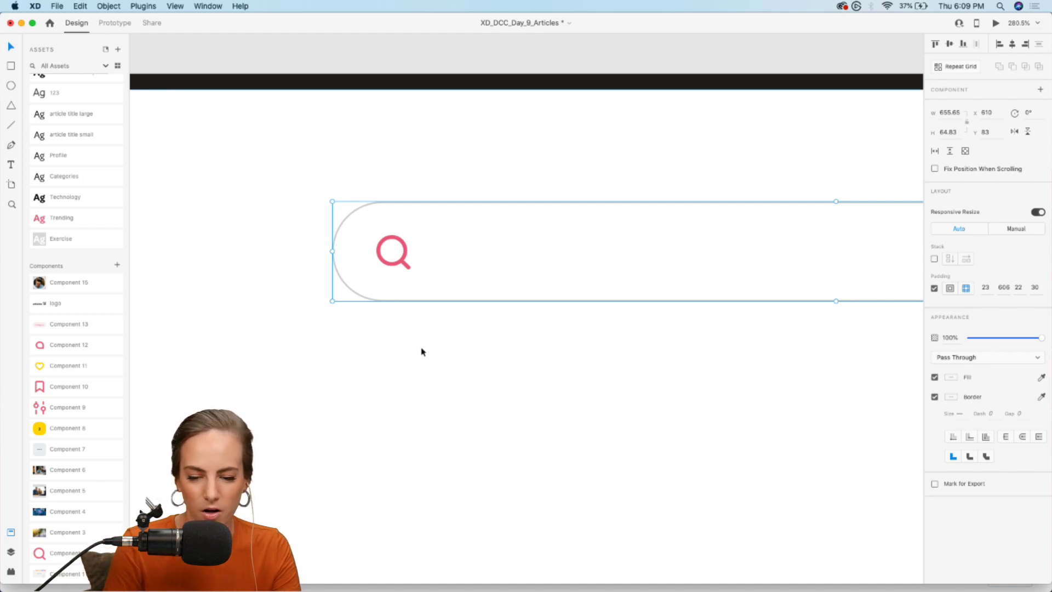
Try uniform padding of 50 on the search bar group, then a larger bottom padding dragged on the canvas, undoing both.
click(948, 293)
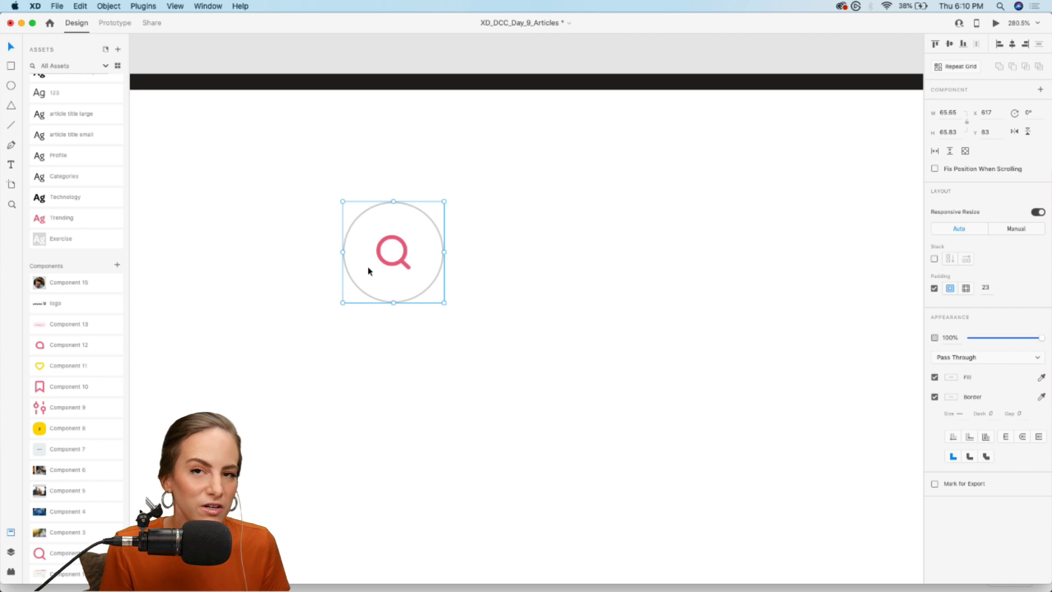
click(986, 288)
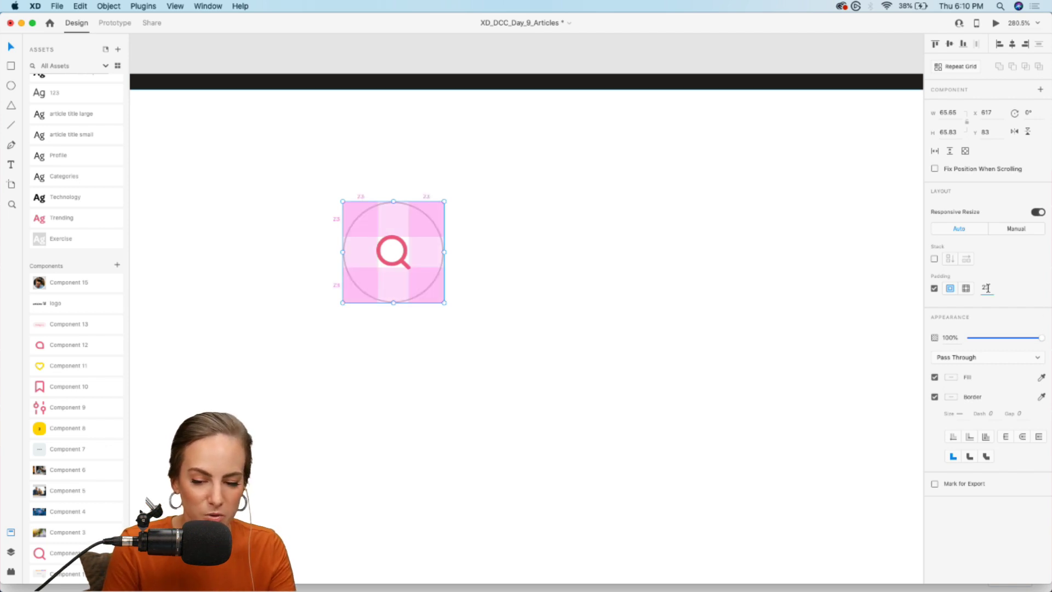
key(Return)
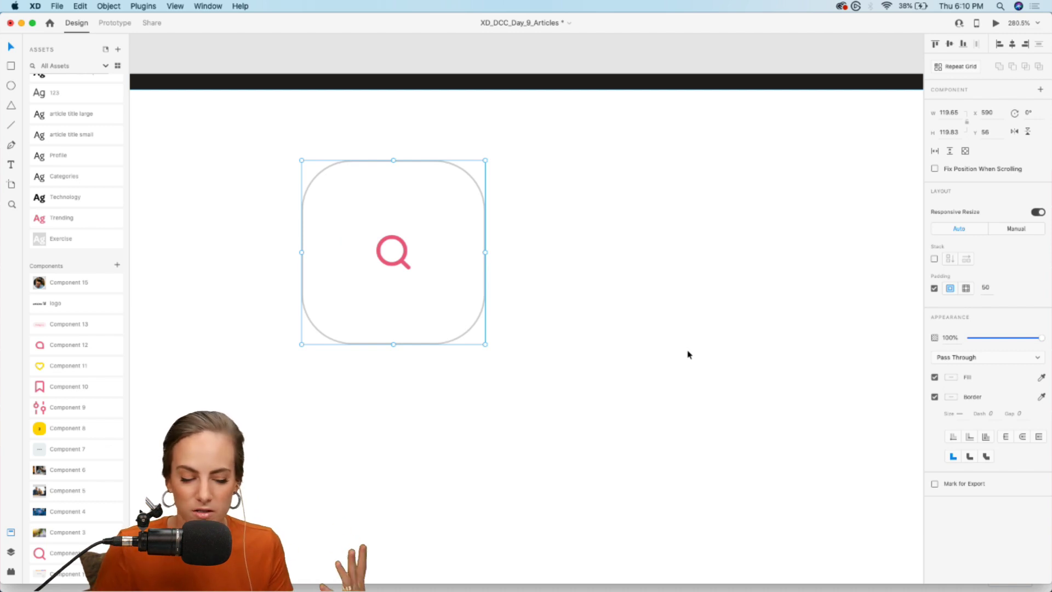
key(super+z)
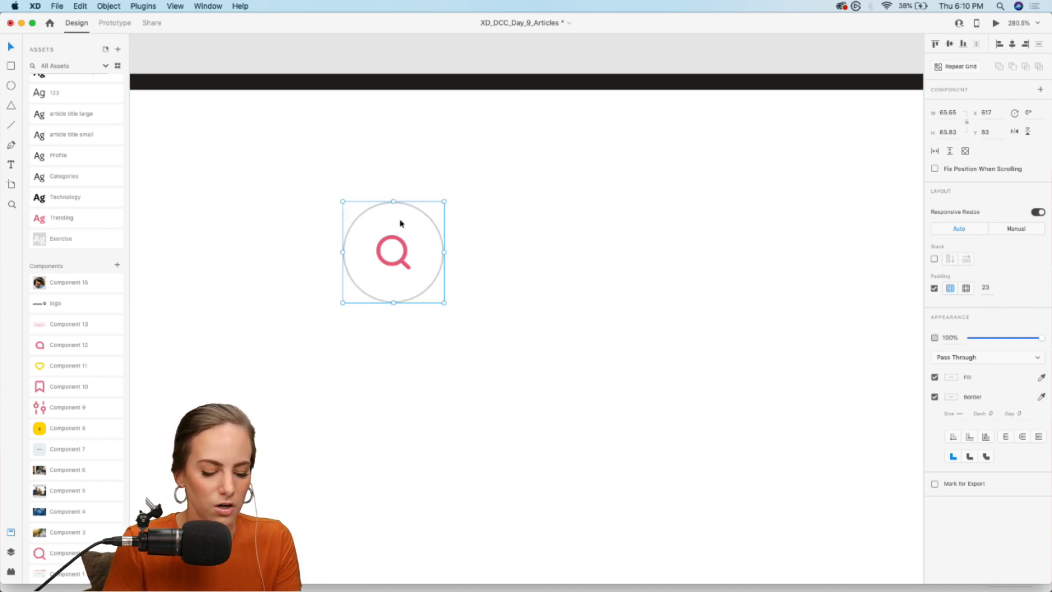
key(super+z)
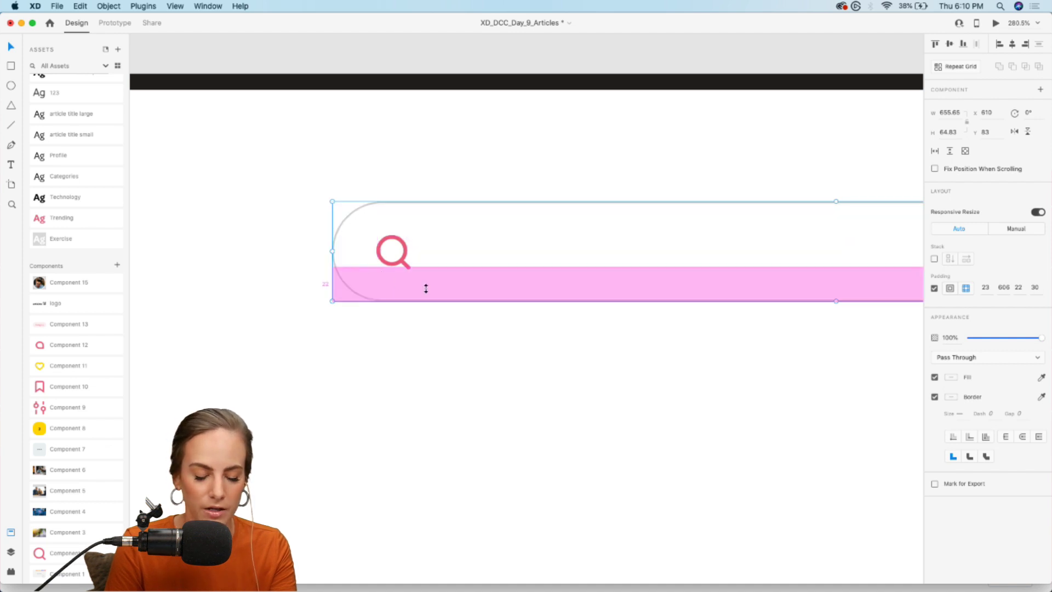
drag(439, 285, 440, 351)
key(super+z)
Add the heading "Explore Categories" below the search bar in the middle column as auto-width text.
scroll(556, 374, down, 5)
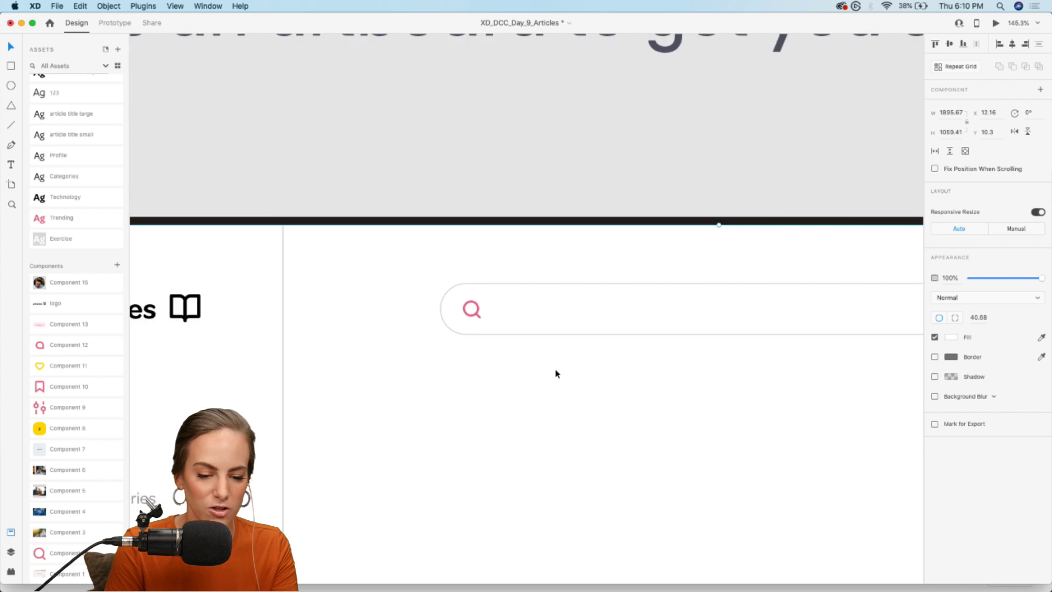
scroll(555, 374, down, 5)
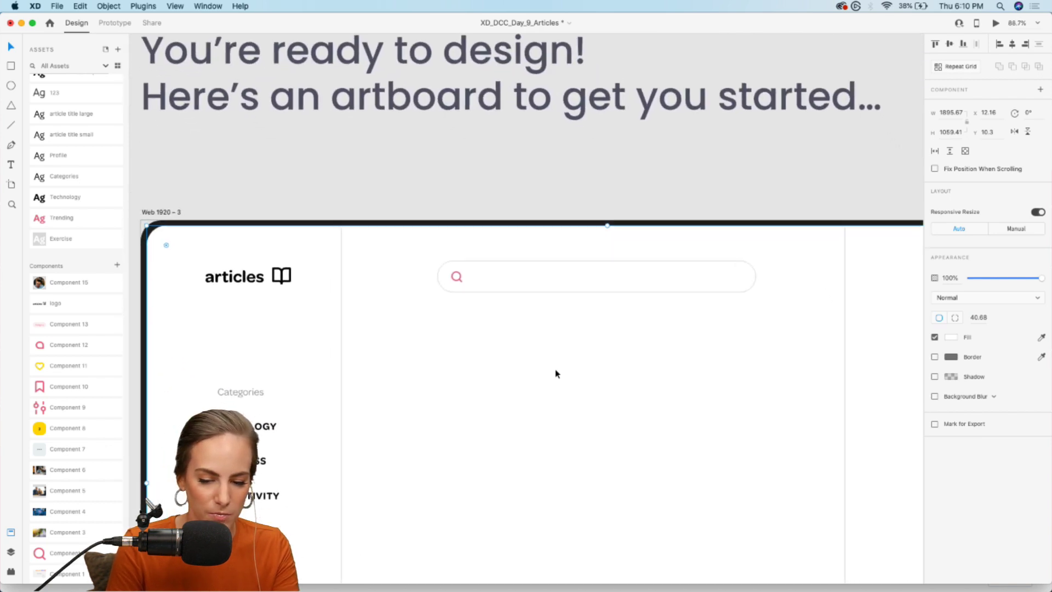
click(684, 174)
scroll(684, 174, down, 3)
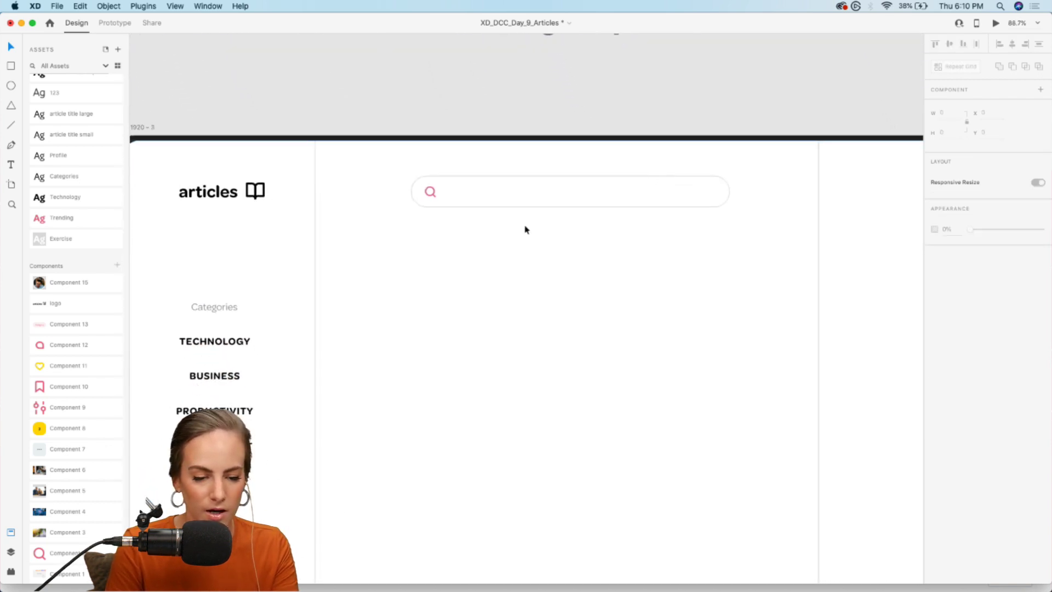
scroll(525, 229, down, 3)
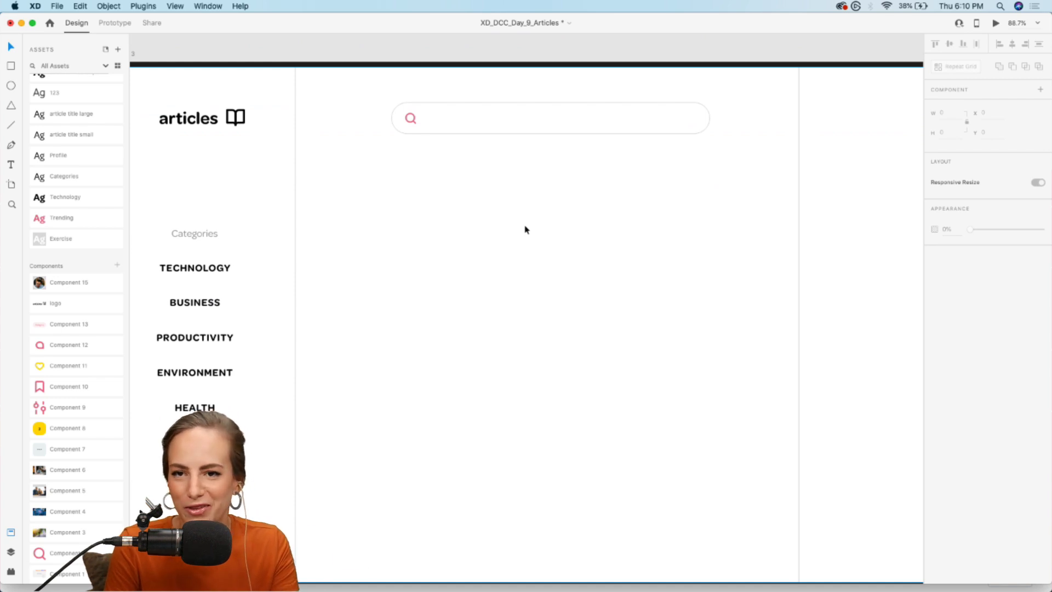
click(11, 164)
drag(332, 188, 478, 226)
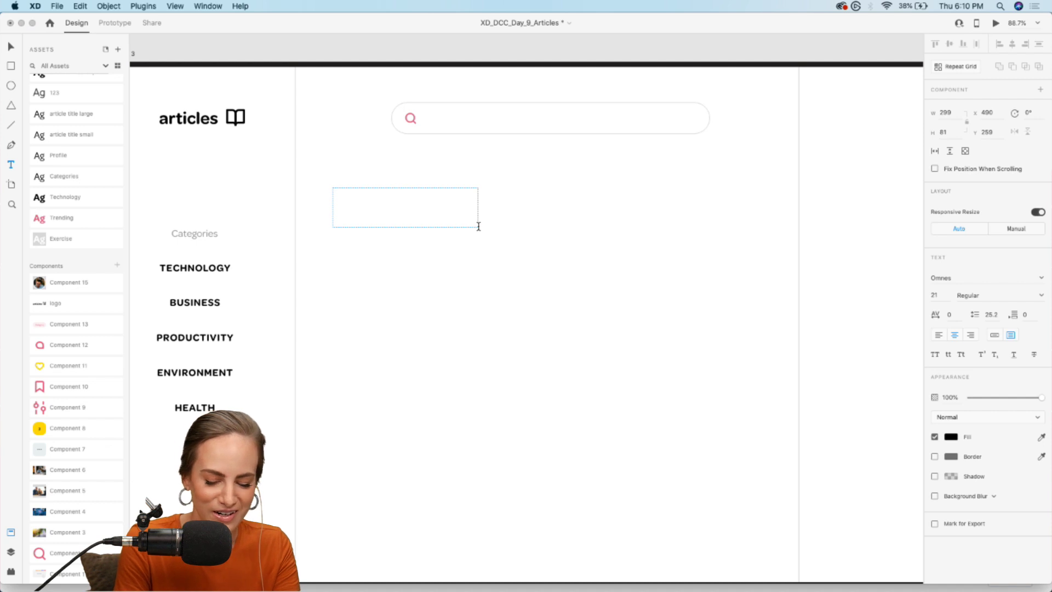
text(Explore)
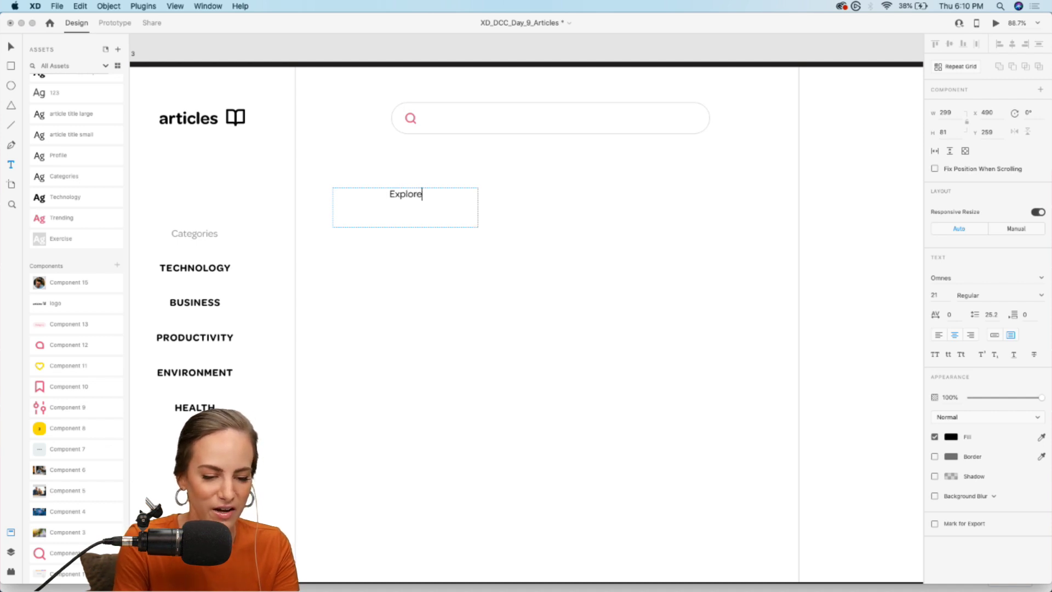
text( Categories)
key(Escape)
click(995, 335)
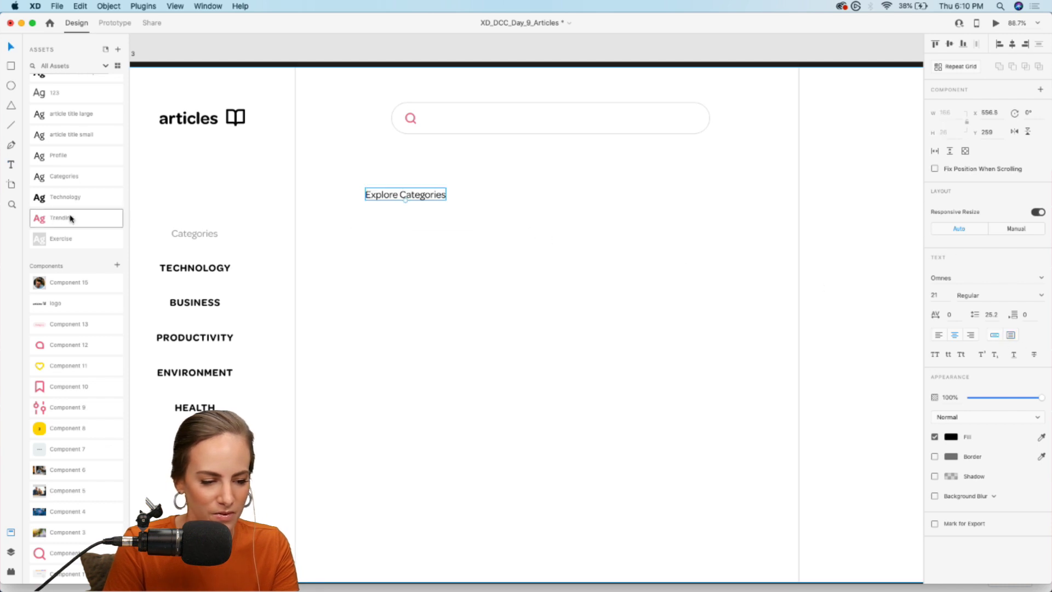
Apply the Technology character style to the Explore Categories heading and move it to about X 519.5, Y 270.
click(61, 197)
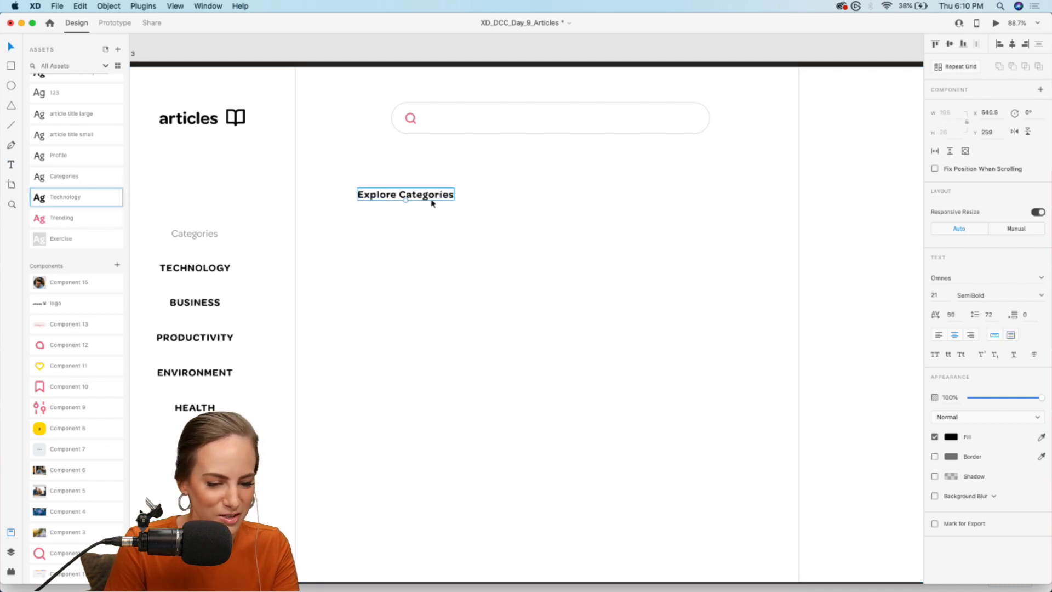
drag(389, 195, 378, 198)
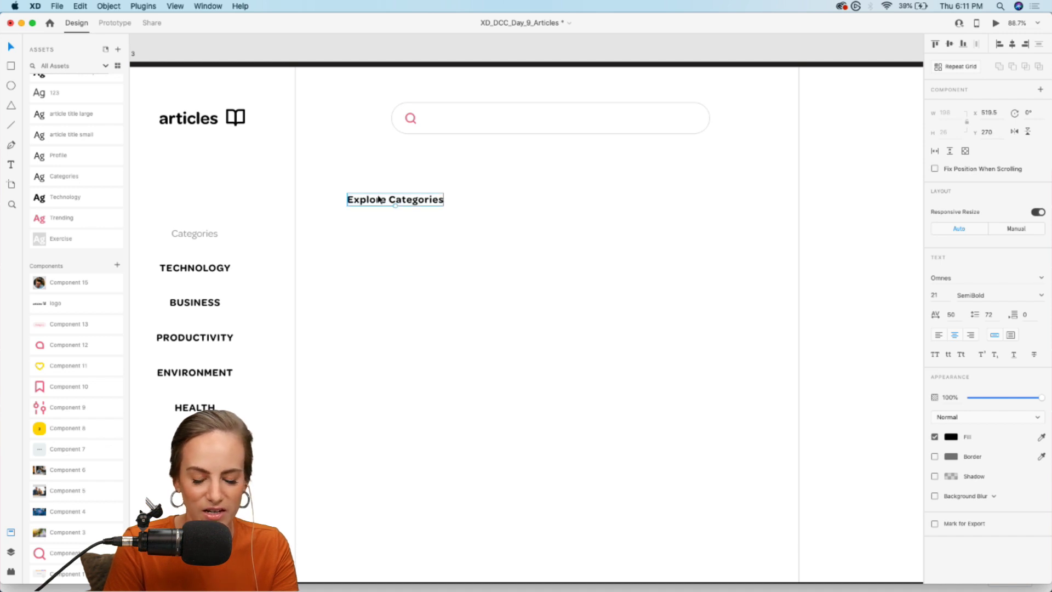
click(450, 301)
Draw a tall rectangle about 188 × 249 px below the Explore Categories heading, at X 520, Y 344.
scroll(449, 301, up, 3)
key(r)
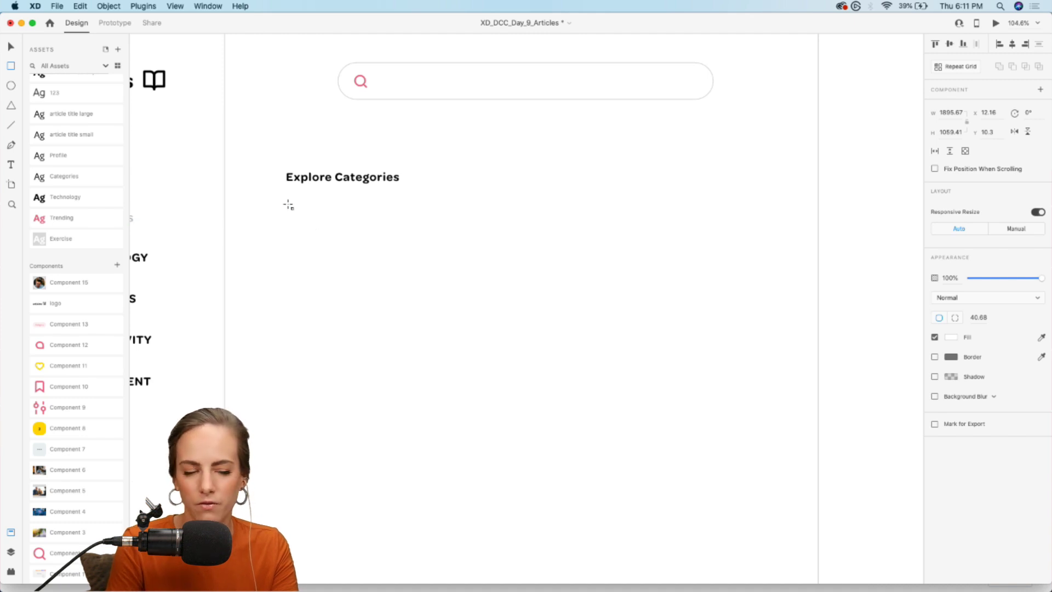
drag(286, 196, 382, 340)
key(v)
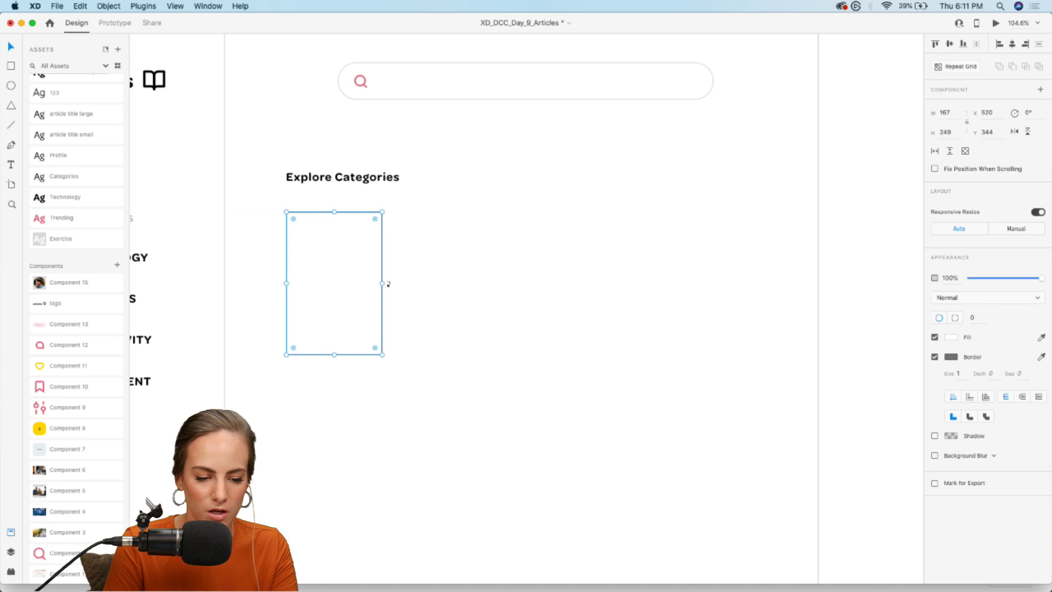
drag(383, 282, 394, 283)
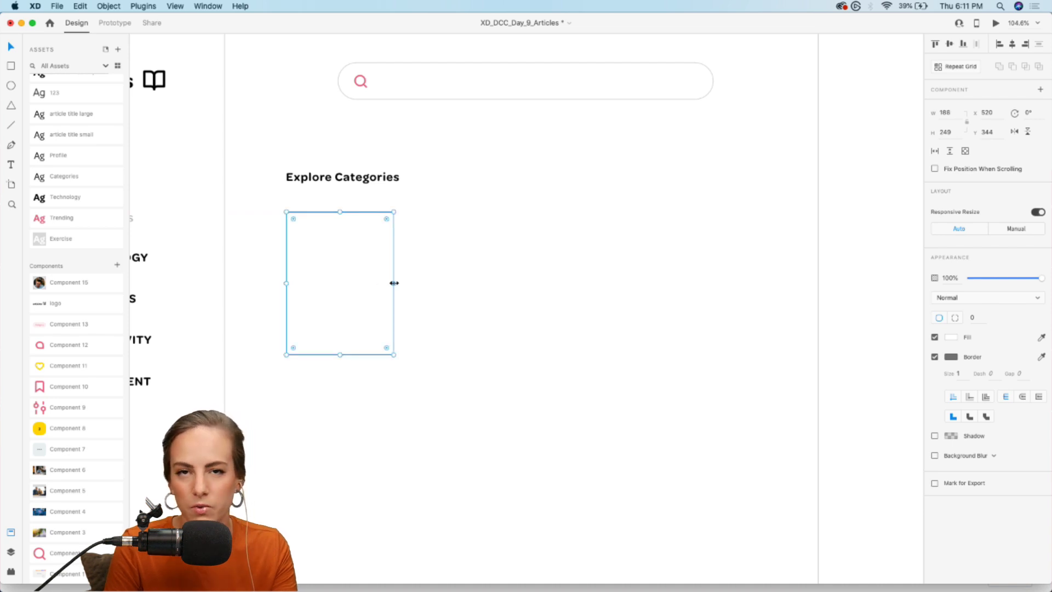
Draw a wide rectangle about 365 × 148 px beside the tall one and duplicate it directly below.
click(12, 66)
drag(413, 213, 621, 297)
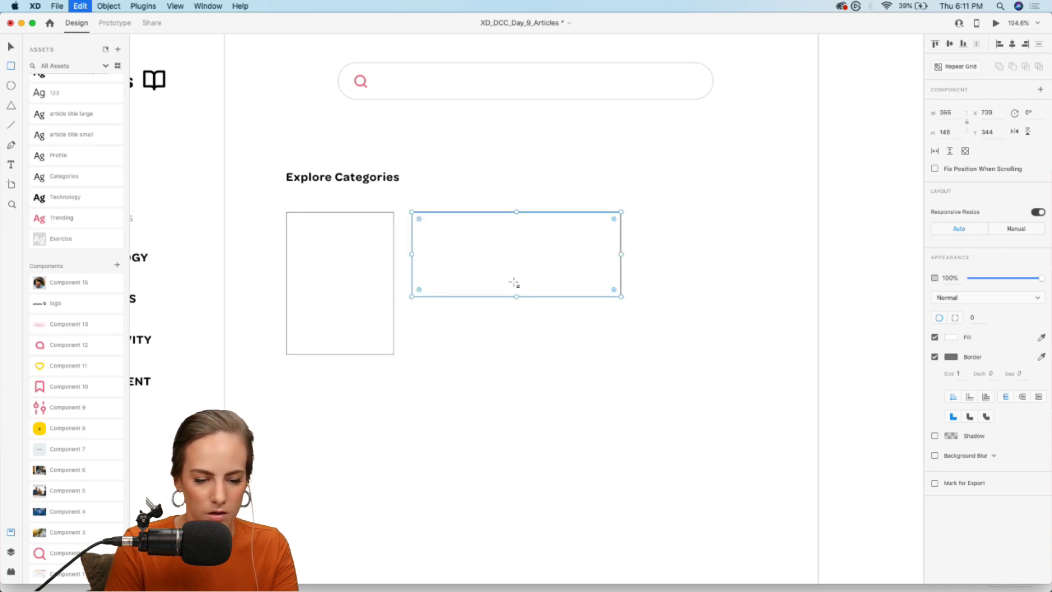
drag(470, 239, 470, 340)
Extend the tall rectangle downward to line up with the bottom edge of the lower wide rectangle.
click(391, 343)
drag(340, 356, 341, 397)
scroll(340, 396, down, 5)
scroll(339, 402, up, 3)
Duplicate the upper wide rectangle to its right and narrow the copy to about 181 × 148 px, at X 1135, Y 344.
click(446, 294)
drag(446, 294, 605, 290)
drag(692, 298, 618, 296)
Place the three-dot Component 7 in the empty space below the small right-hand rectangle.
scroll(617, 296, up, 5)
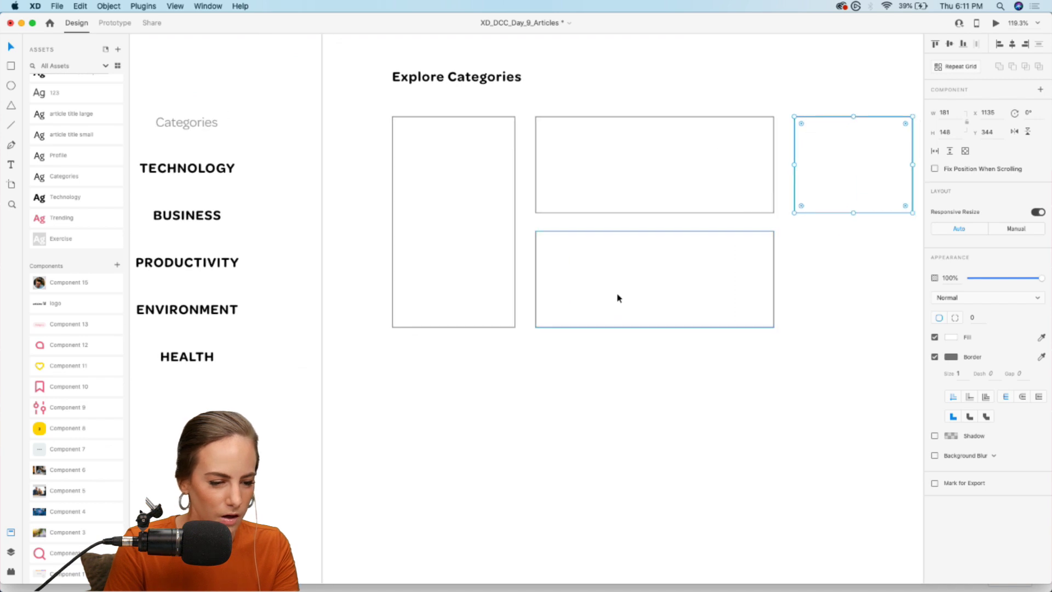
drag(66, 449, 792, 318)
scroll(783, 301, up, 2)
Round the corners of all four Explore Categories rectangles to a radius of 30.
click(778, 285)
shift+click(564, 272)
shift+click(550, 353)
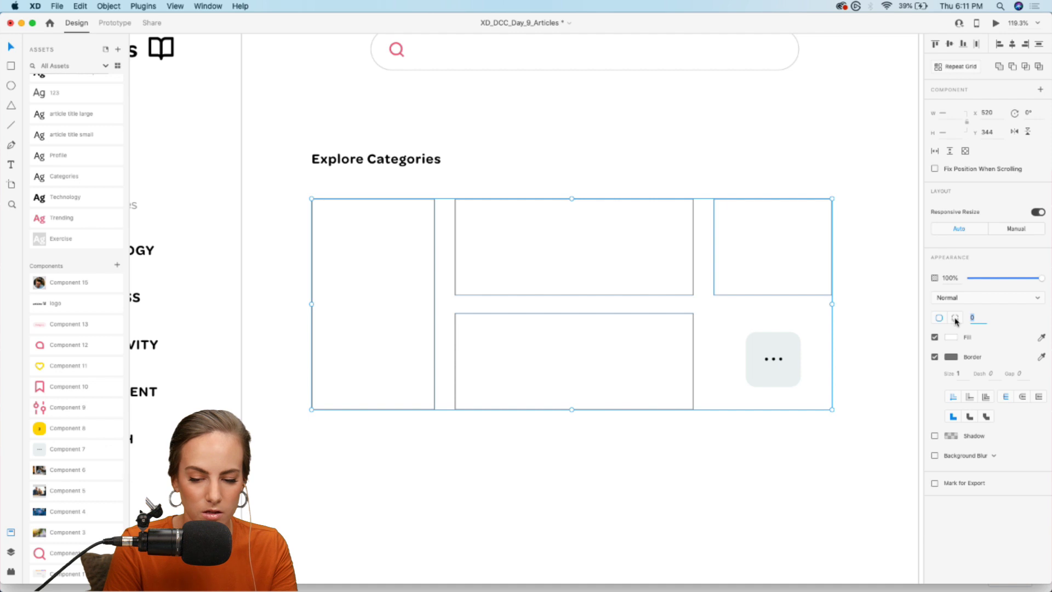
text(0)
key(Return)
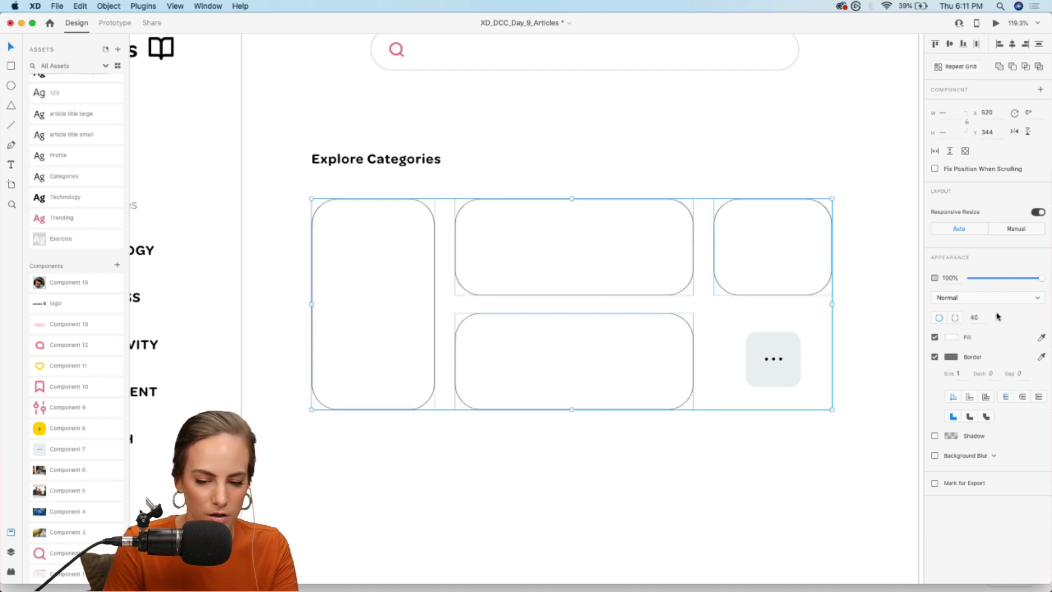
text(30)
key(Return)
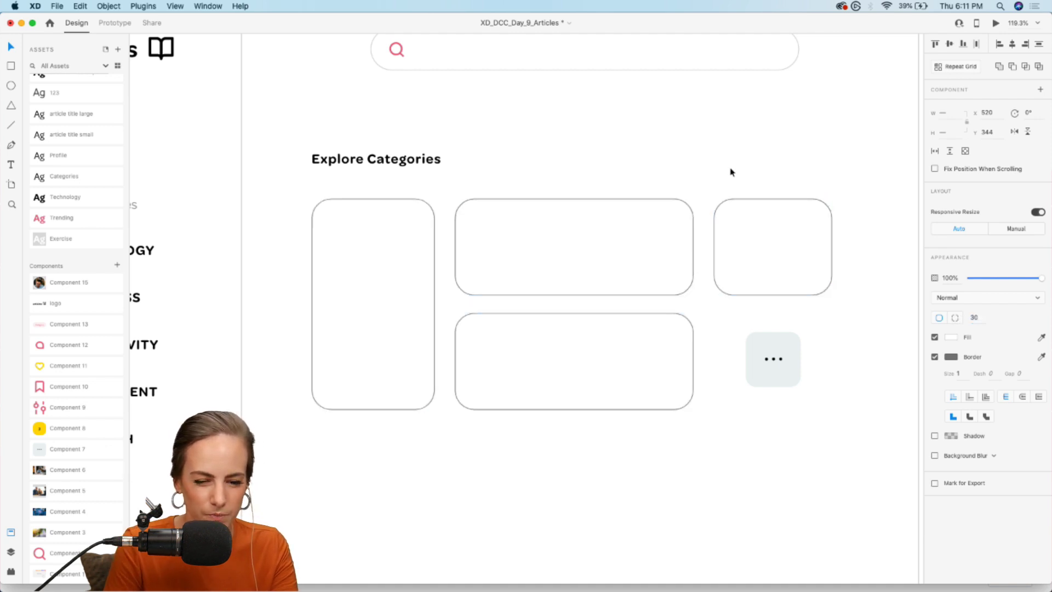
Place the photo components 6, 5, 4 and 3 on the artboard around the Explore Categories rectangles.
click(713, 152)
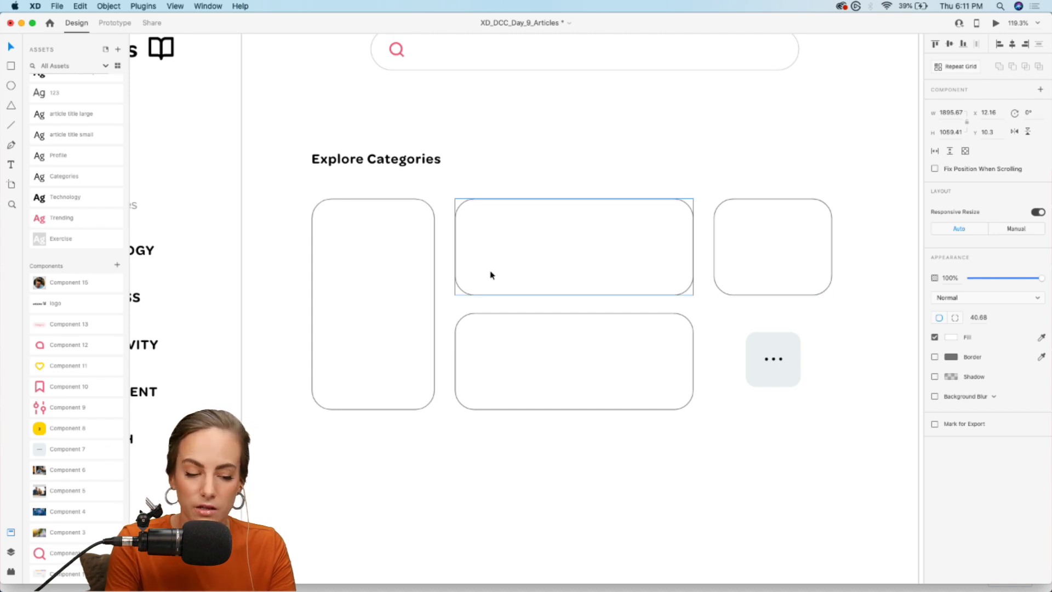
drag(48, 476, 547, 428)
scroll(547, 429, down, 5)
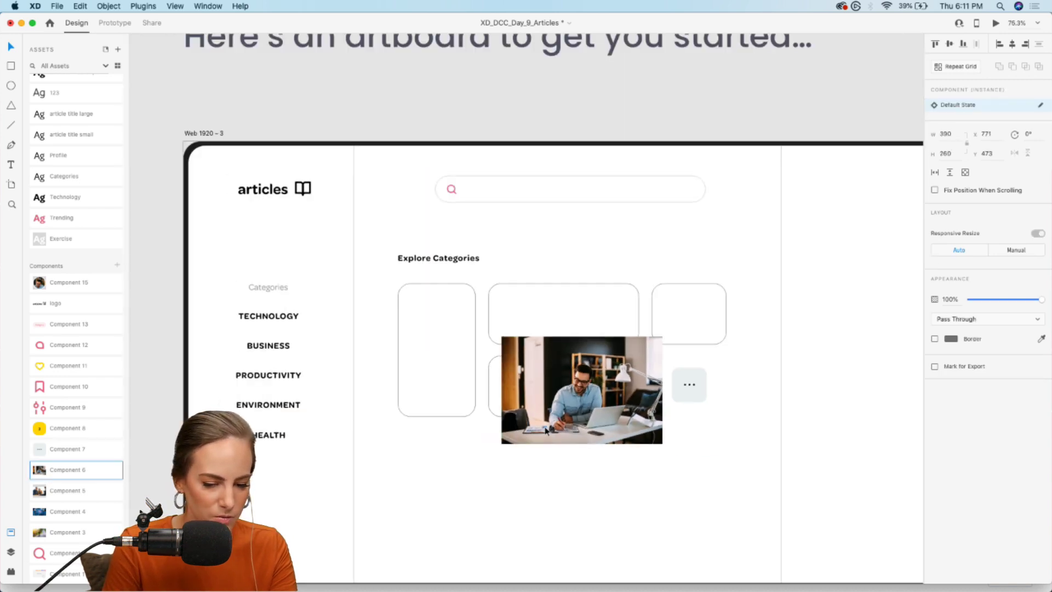
scroll(547, 428, down, 2)
drag(48, 489, 291, 427)
drag(48, 511, 689, 376)
drag(59, 532, 380, 233)
Send the cyclist photo behind the tall rounded rectangle and mask it with that shape.
scroll(430, 391, up, 2)
key(super+bracketleft)
key(super+bracketleft)
key(super+bracketleft)
key(super+bracketleft)
key(super+bracketleft)
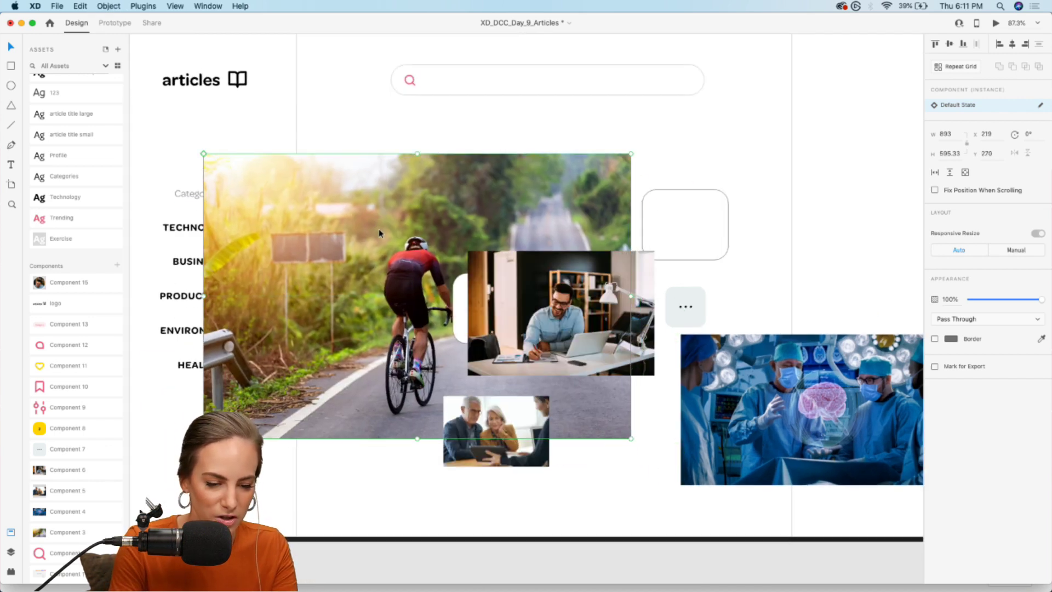
key(super+shift+m)
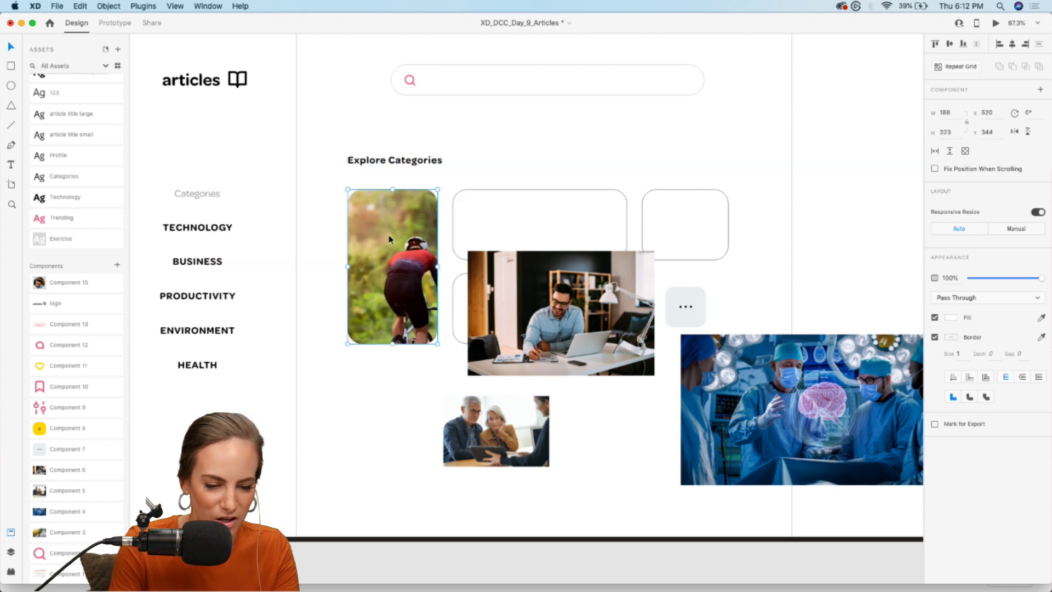
Reposition the cyclist photo inside its mask so the bicycle fills the tall card.
double_click(393, 235)
drag(393, 235, 375, 201)
click(371, 404)
Position the photo of the man at the desk behind the lower wide rectangle and mask it with that shape.
mouse_move(539, 355)
mouse_down()
mouse_move(518, 302)
mouse_move(532, 330)
mouse_move(521, 346)
mouse_up()
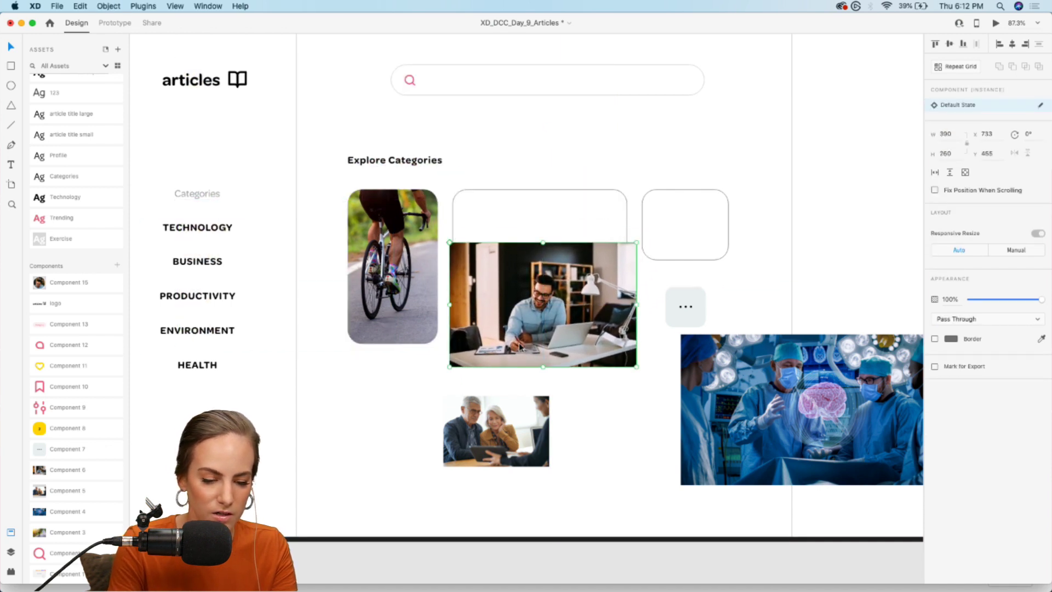
key(super+shift+bracketleft)
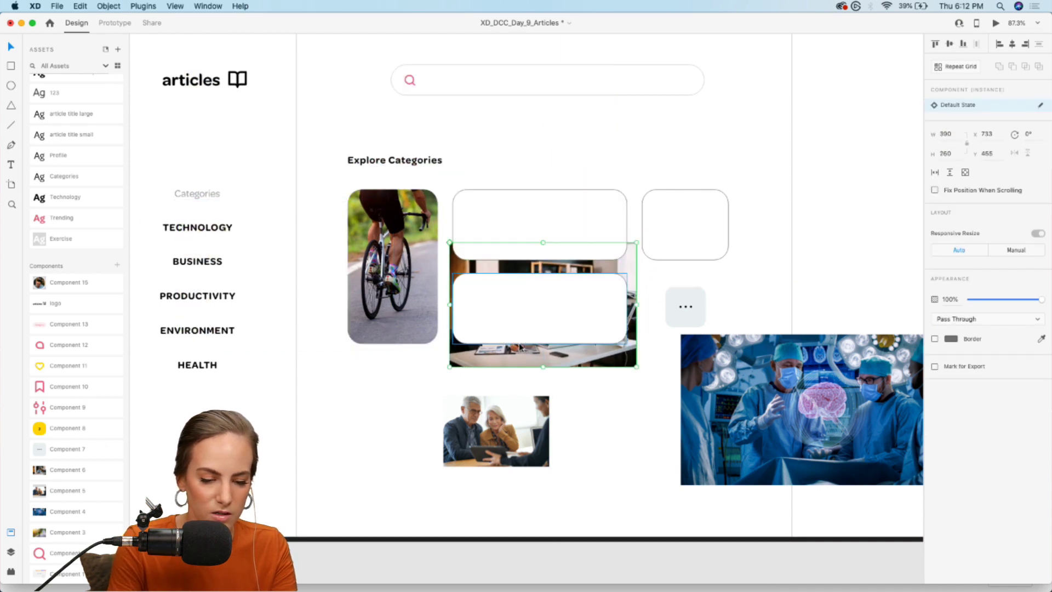
shift+click(595, 321)
key(super+shift+m)
key(super+z)
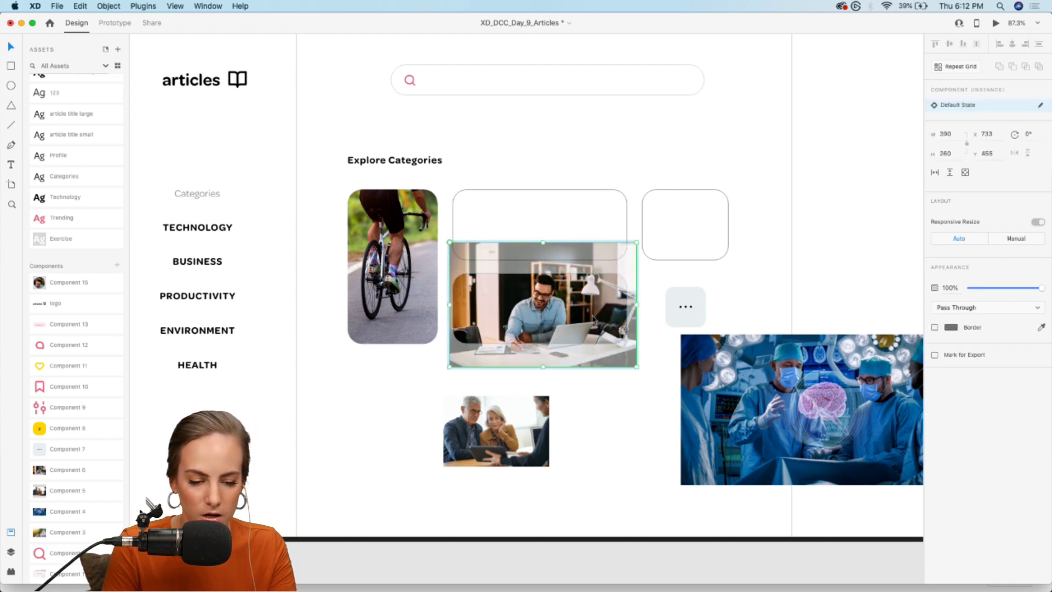
key(super+shift+z)
Move the surgeons photo over the upper wide rectangle, send it behind and mask it with that shape.
drag(761, 424, 504, 250)
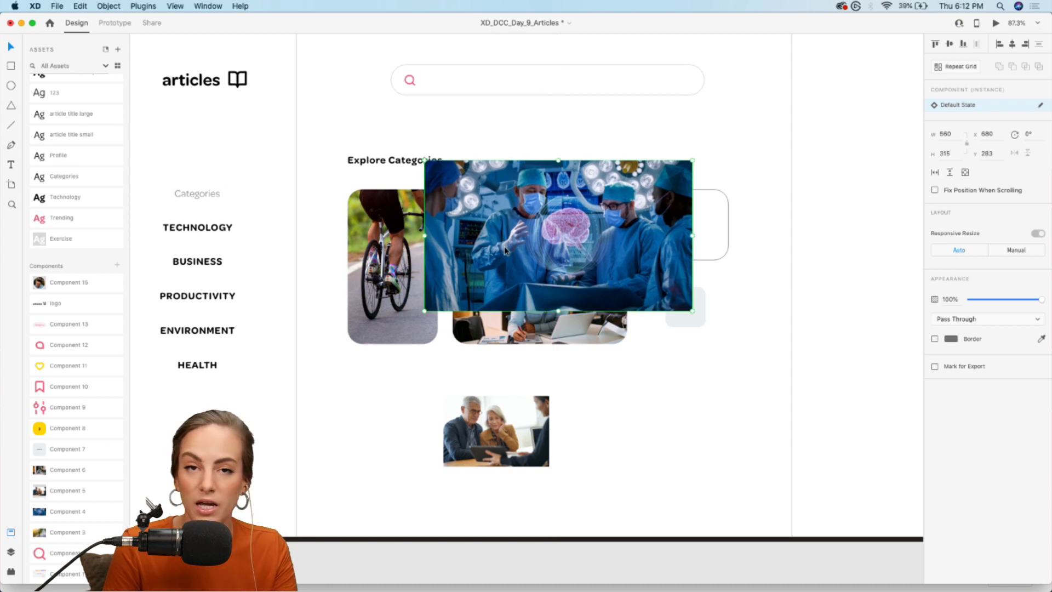
key(super+bracketleft)
key(super+bracketleft)
key(super+bracketleft)
key(super+bracketleft)
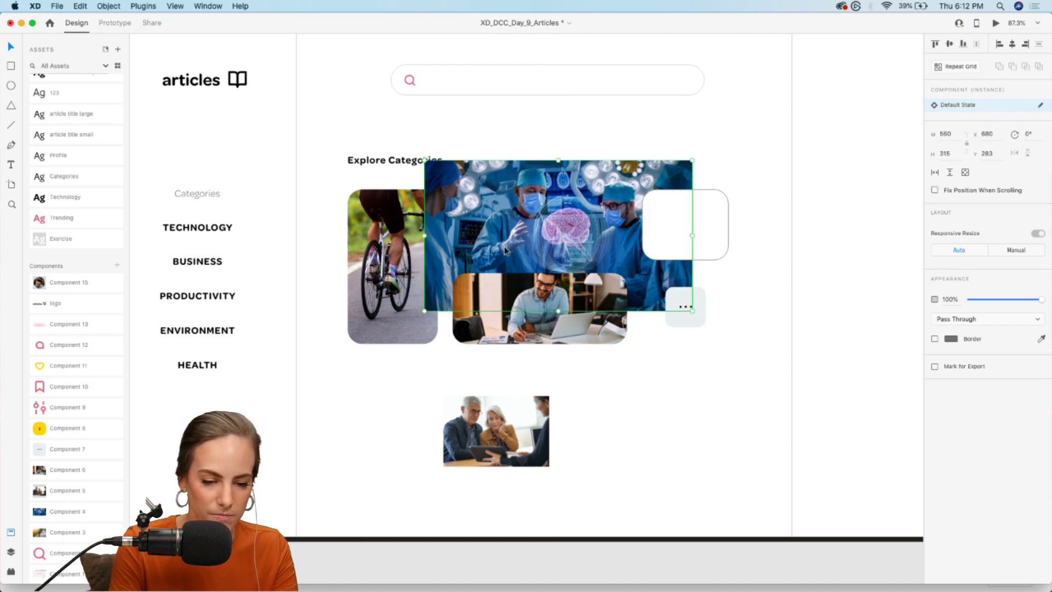
shift+click(505, 251)
key(super+shift+m)
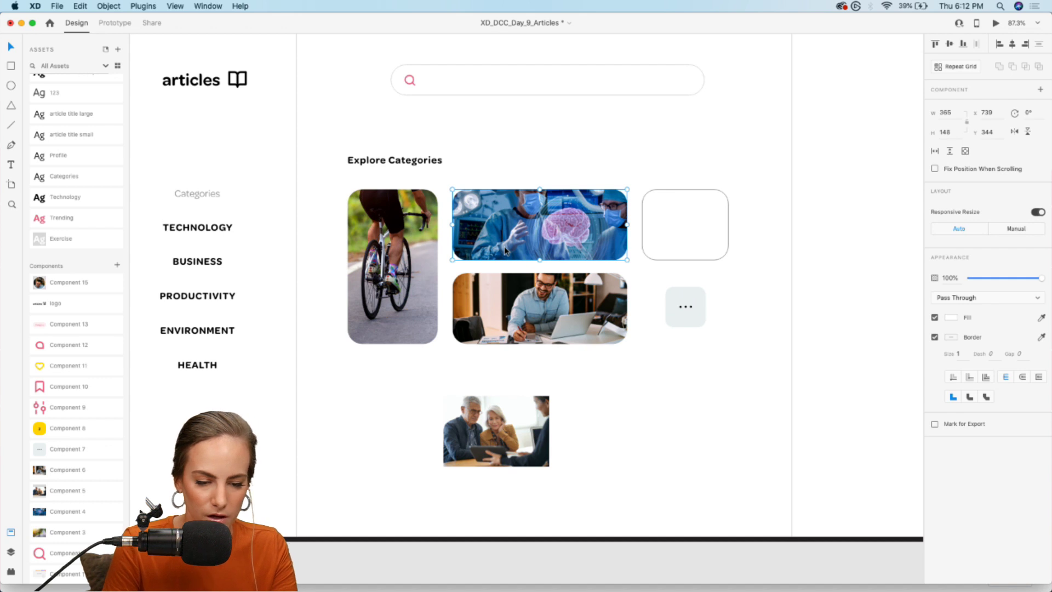
Shift the surgeons photo inside its mask slightly right and down.
double_click(504, 245)
drag(505, 245, 528, 261)
key(Escape)
Move the older couple's photo over the small right-hand rectangle and enlarge it to about 294 × 196 px.
drag(488, 438, 678, 232)
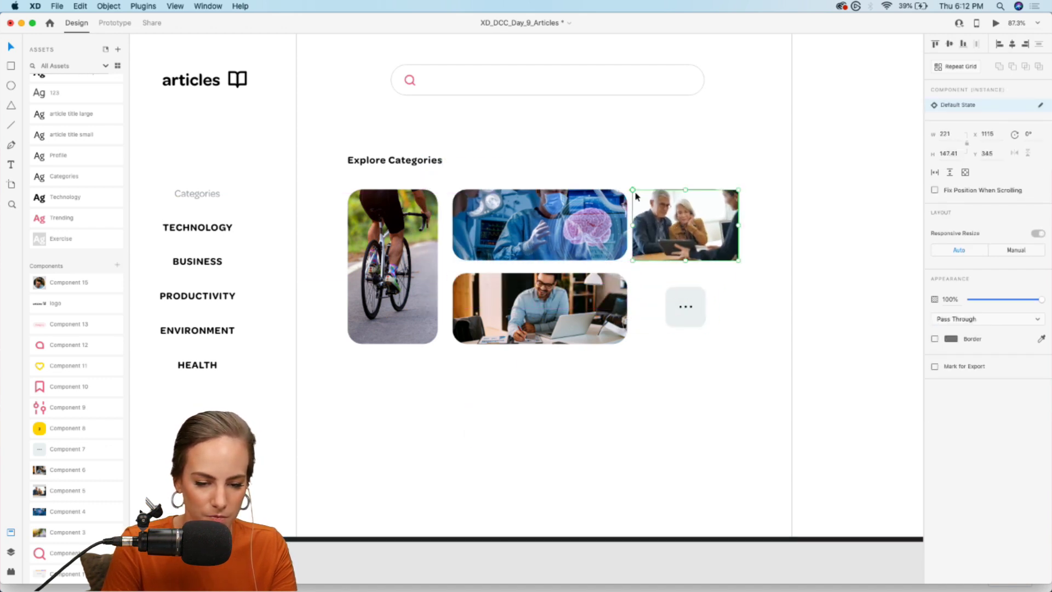
drag(626, 186, 596, 165)
drag(679, 212, 697, 219)
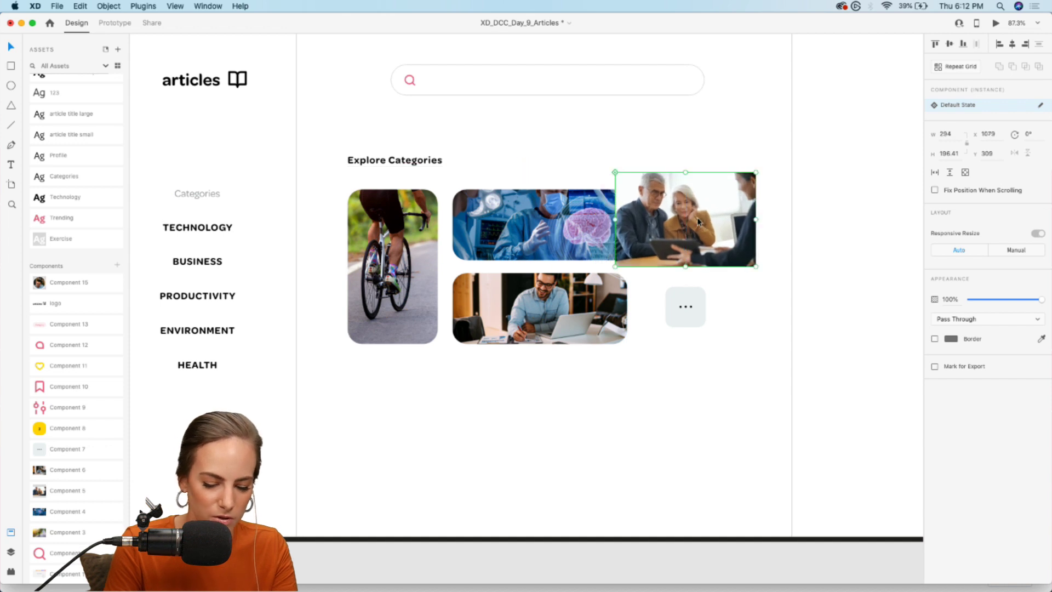
Mask the couple's photo with the small rounded rectangle and shift it inside the mask to frame both faces.
key(super+bracketleft)
shift+click(698, 221)
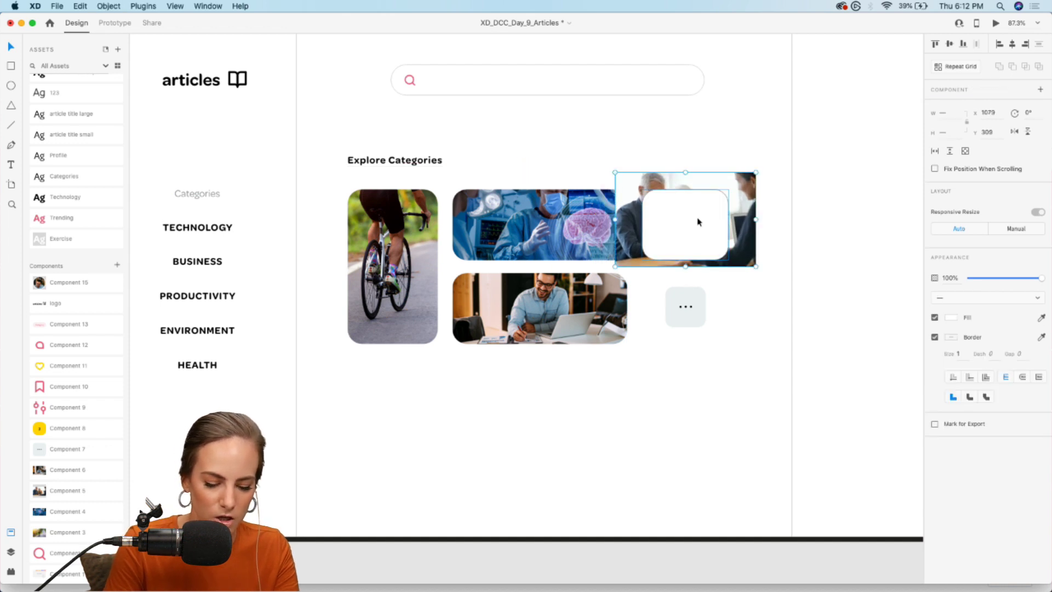
key(super+shift+m)
double_click(703, 219)
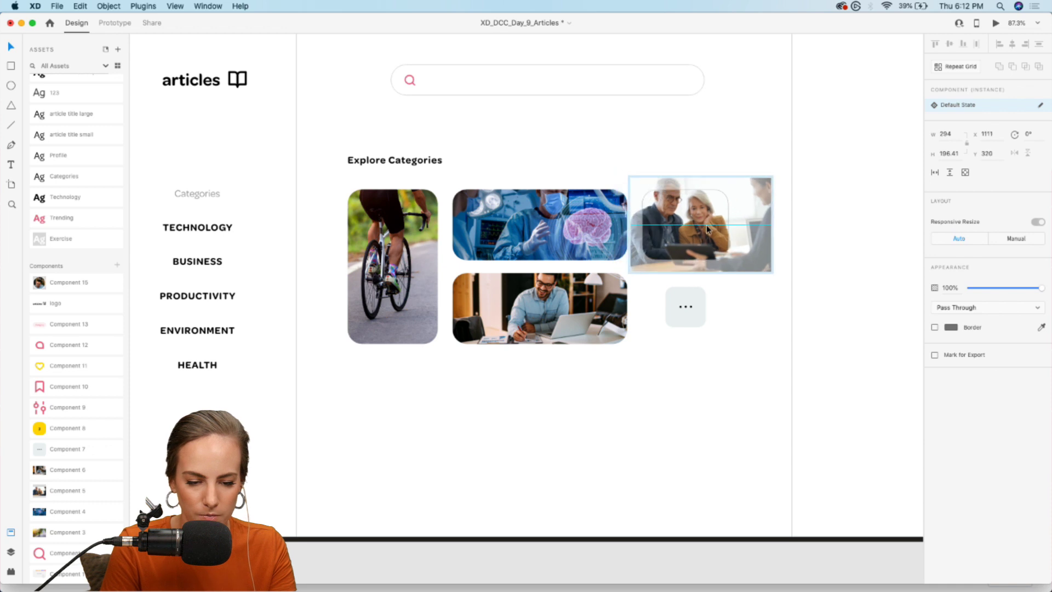
Scale down the surgeons photo inside its mask so more of the scene fits in the upper wide card.
double_click(584, 230)
click(455, 178)
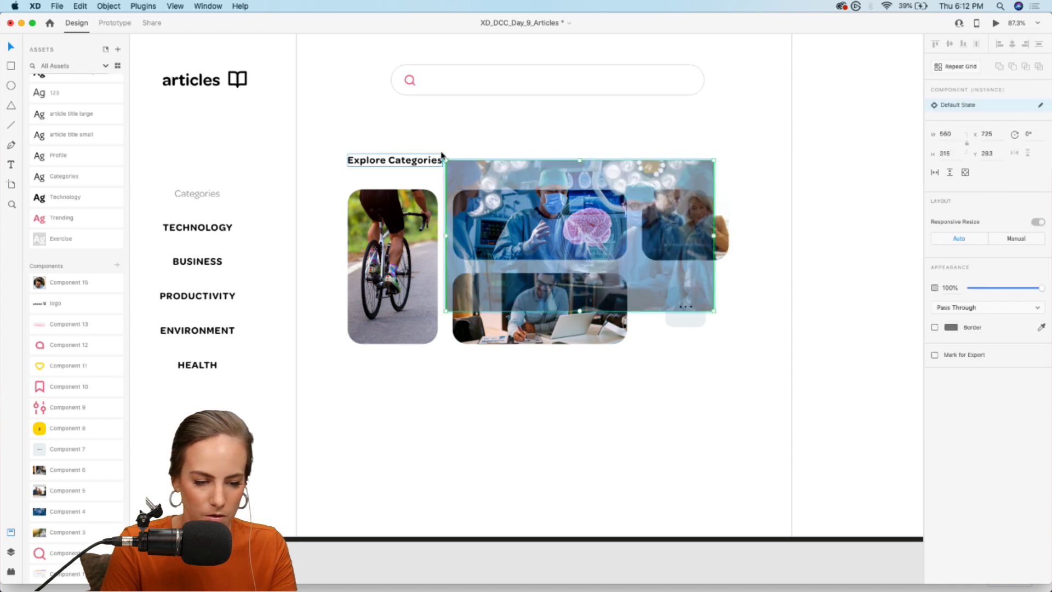
drag(451, 166, 517, 197)
click(603, 159)
Shift the right-hand photo cards left, leaving a 24 px gap beside the tall card, and move the three-dot component to X 1166, Y 545.
scroll(602, 158, up, 2)
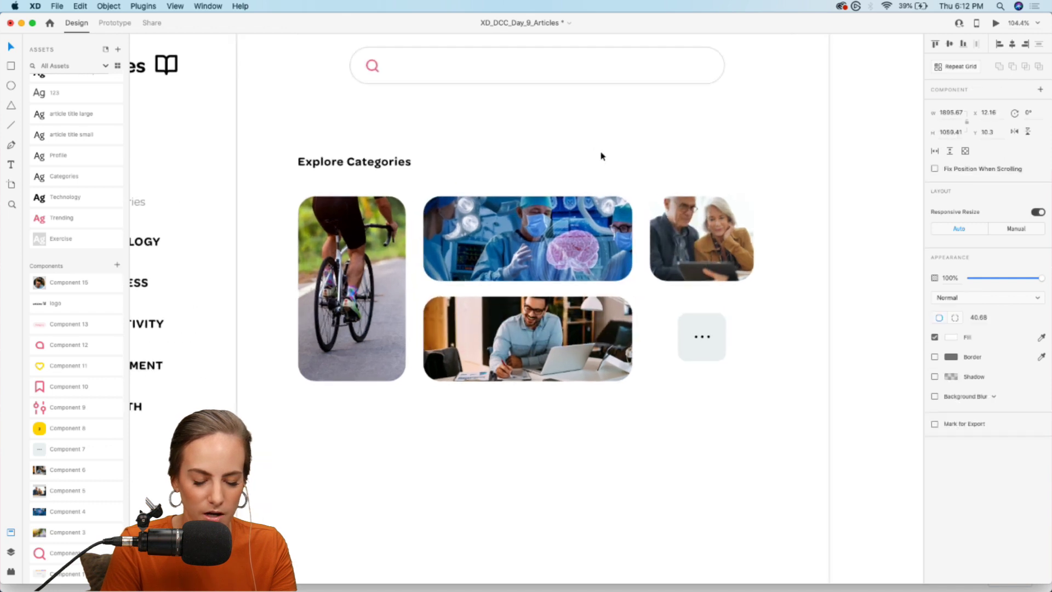
drag(685, 222, 679, 239)
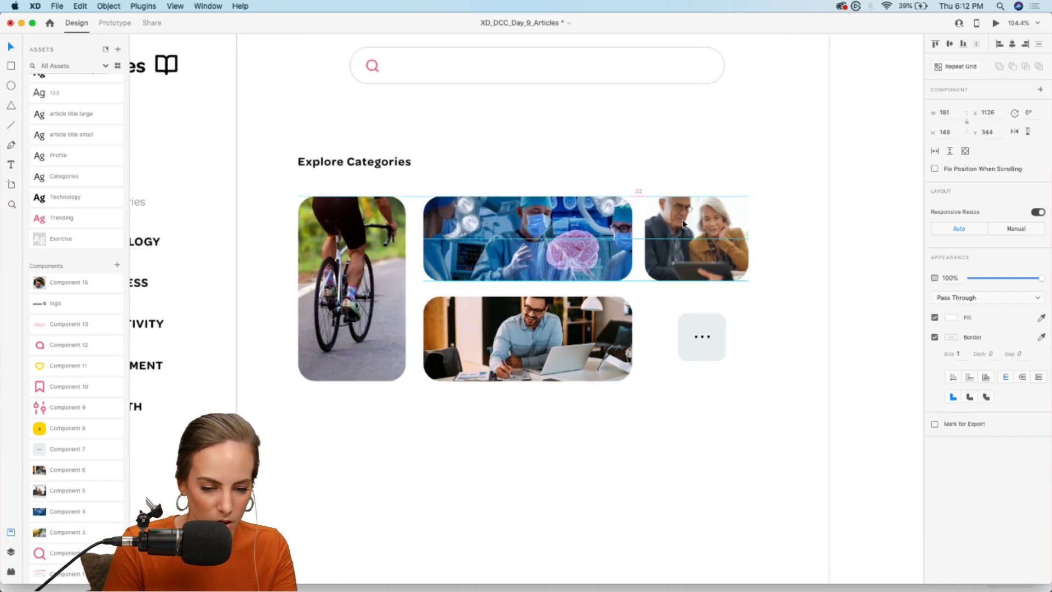
shift+click(554, 262)
shift+click(552, 324)
key(shift+Left)
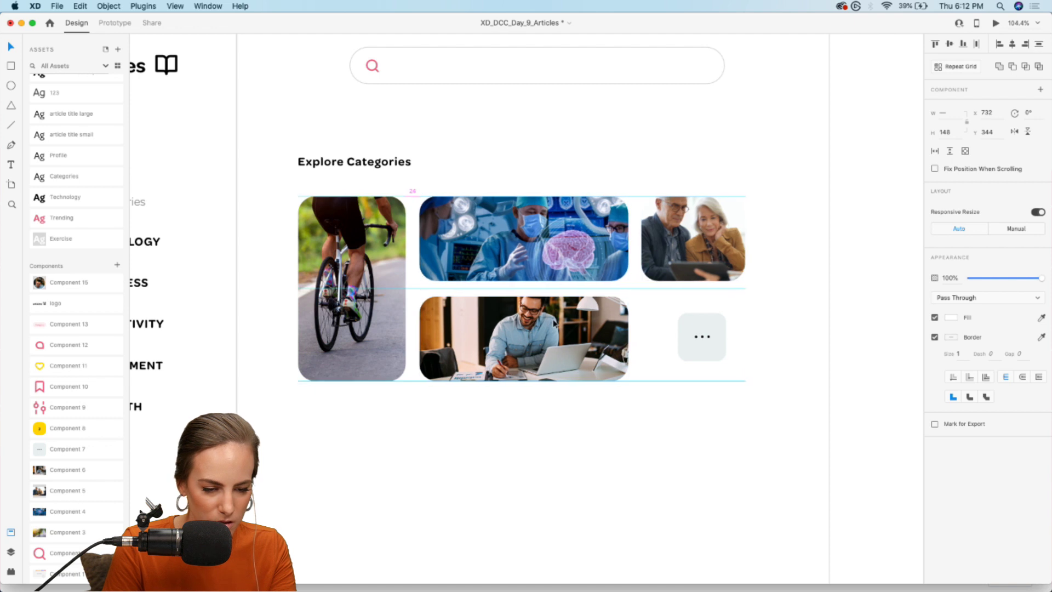
drag(718, 337, 686, 336)
scroll(526, 393, down, 5)
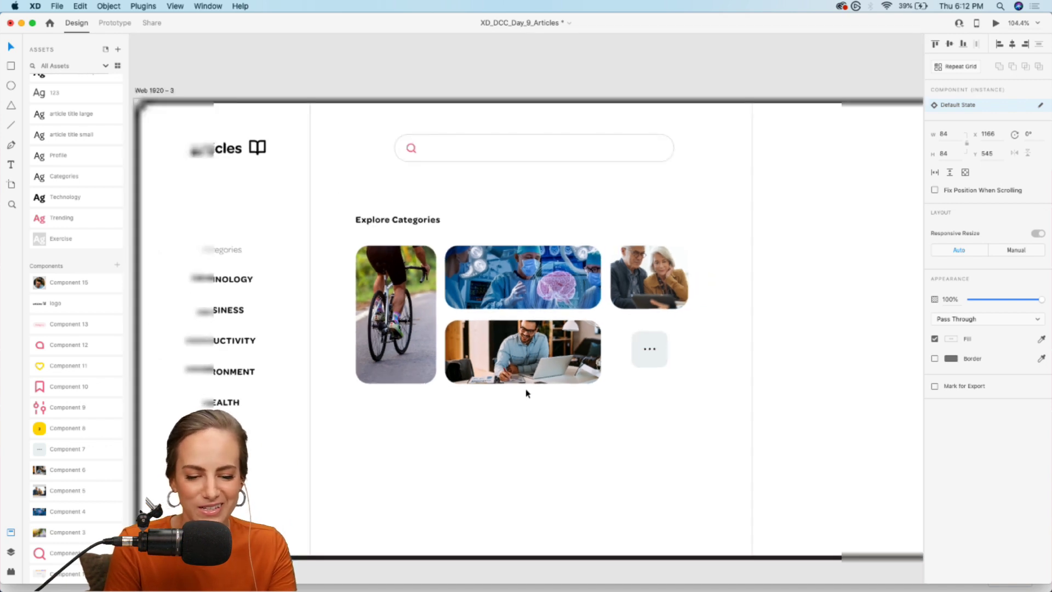
Try grouping the four photo cards with the three-dot component.
scroll(526, 392, up, 3)
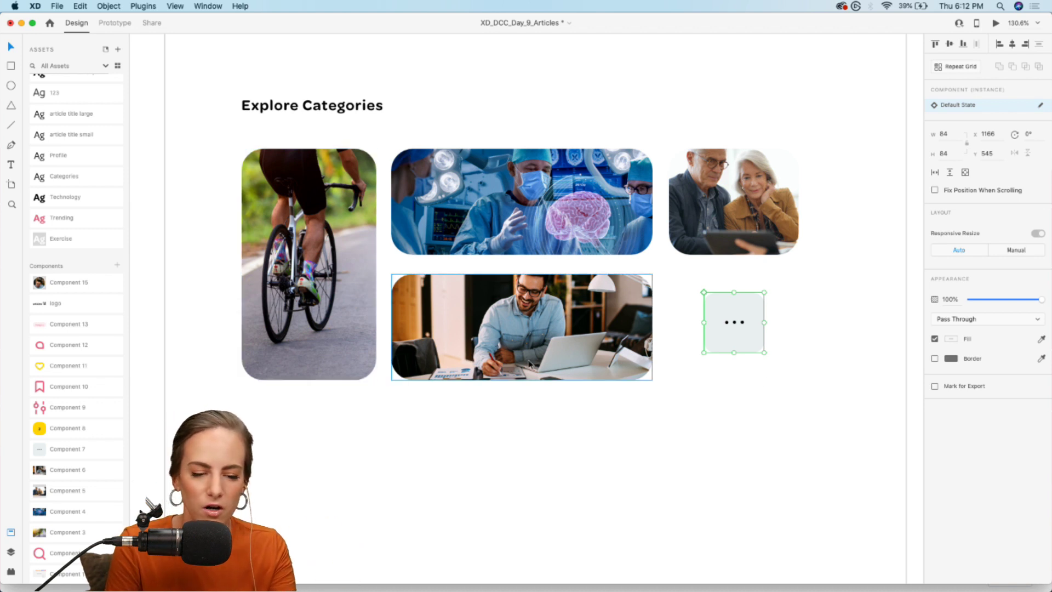
shift+click(752, 220)
shift+click(551, 220)
shift+click(550, 324)
shift+click(307, 263)
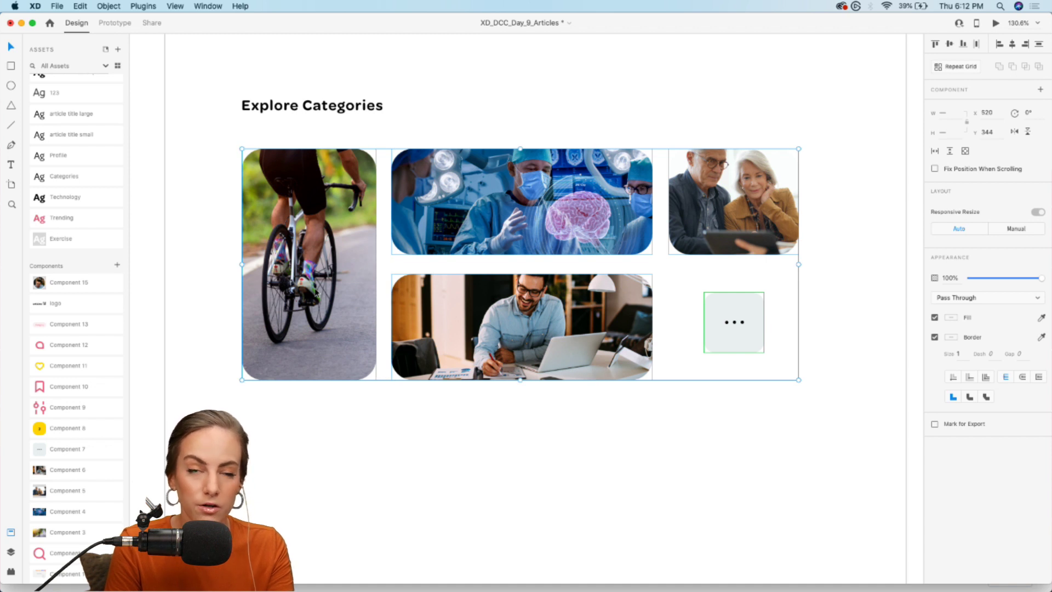
key(super+g)
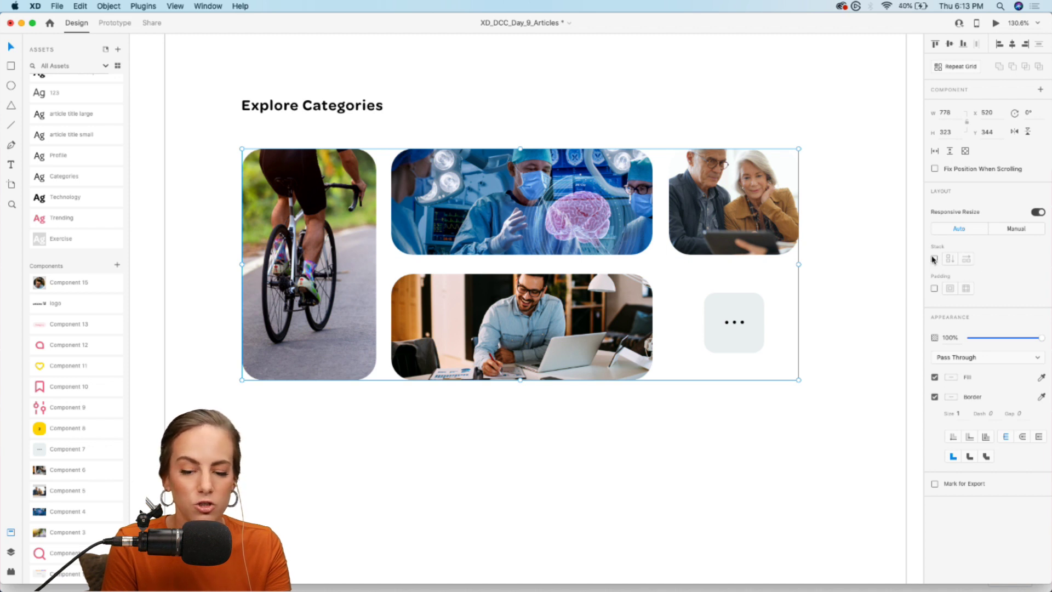
key(super+z)
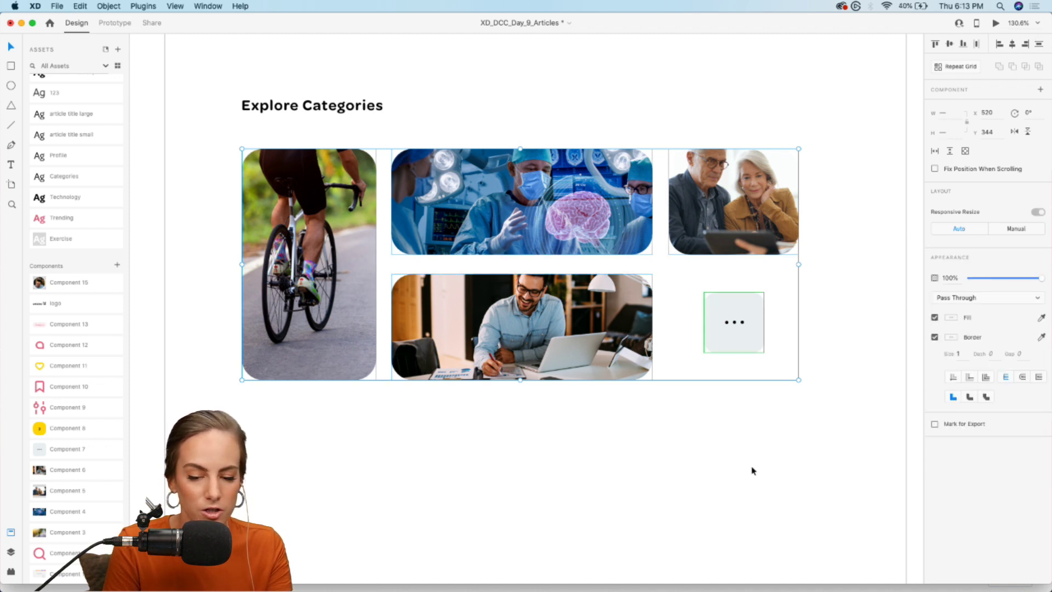
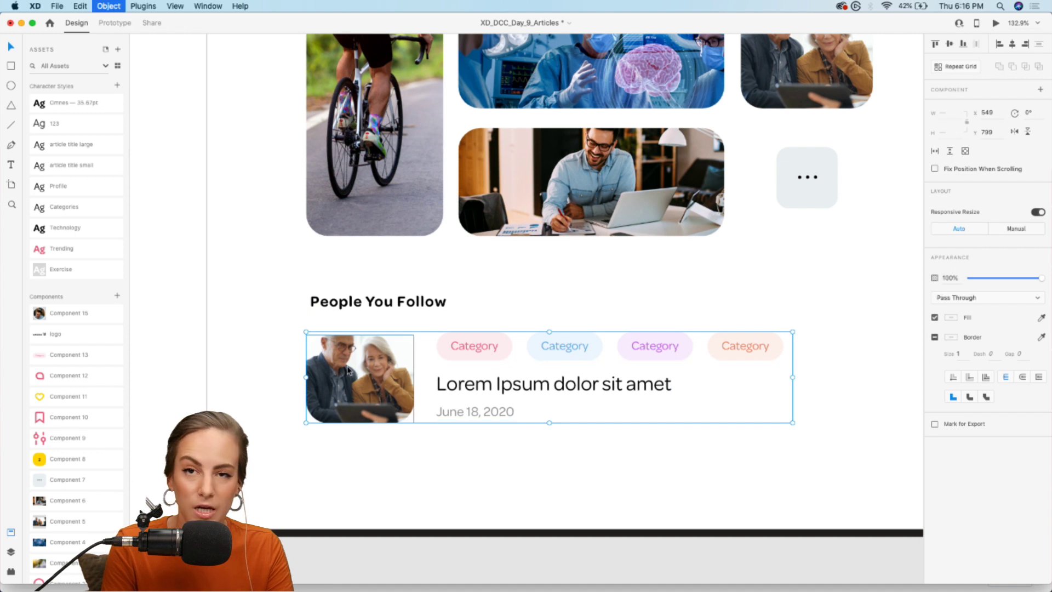
Move the People You Follow heading up to Y 739 and the grouped article row down to Y 804.
drag(340, 303, 340, 299)
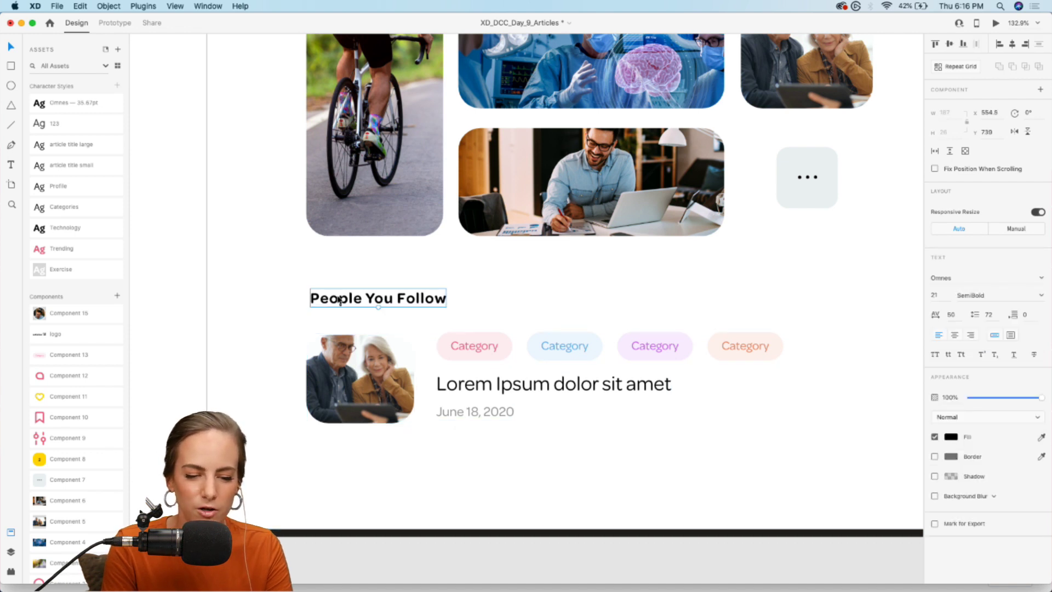
drag(337, 362, 337, 366)
scroll(337, 366, down, 3)
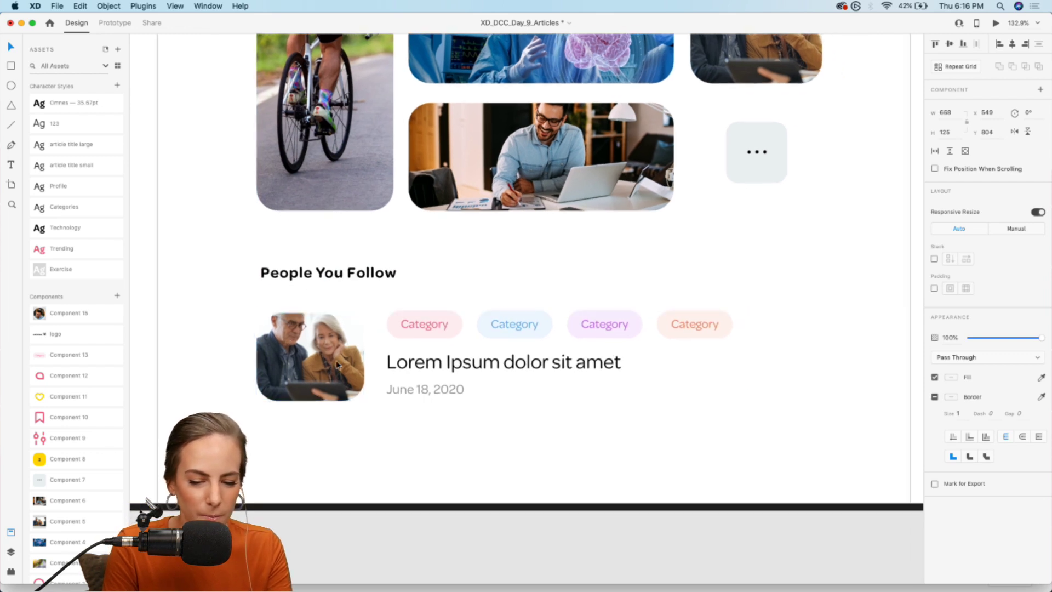
Try turning the article row into a repeat grid extended downward to five rows with adjusted spacing.
scroll(337, 365, left, 2)
click(981, 67)
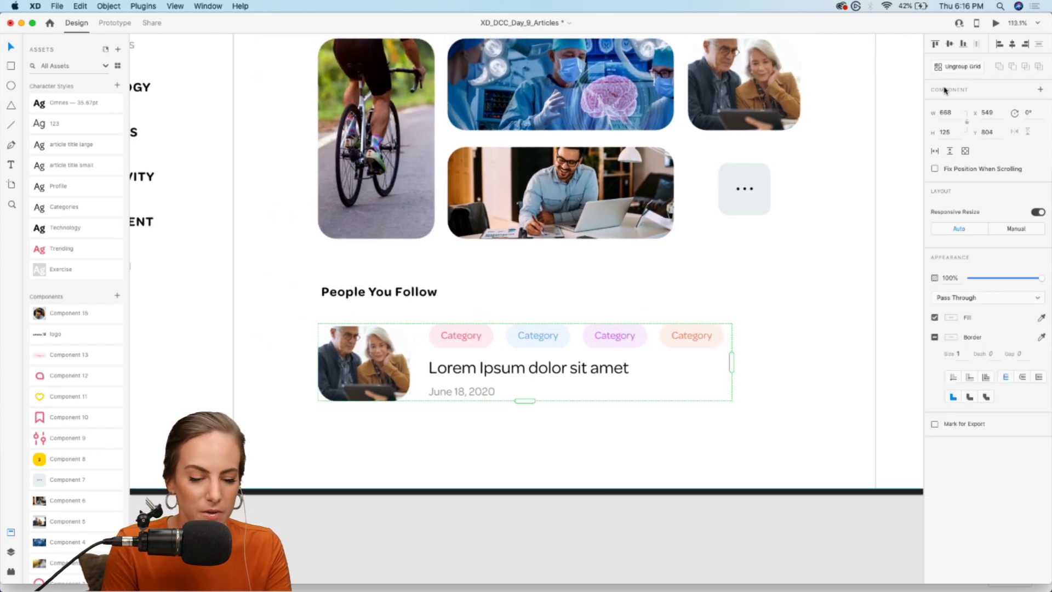
scroll(553, 293, down, 4)
drag(521, 308, 522, 405)
drag(469, 369, 469, 376)
scroll(560, 356, down, 3)
drag(528, 348, 516, 522)
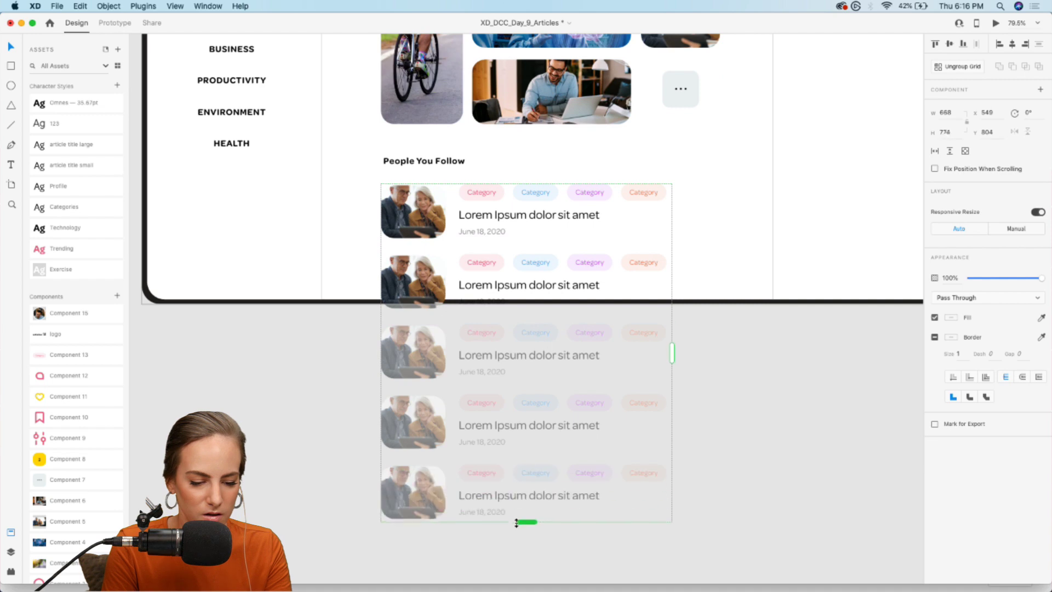
click(712, 419)
scroll(587, 325, up, 4)
scroll(587, 329, up, 1)
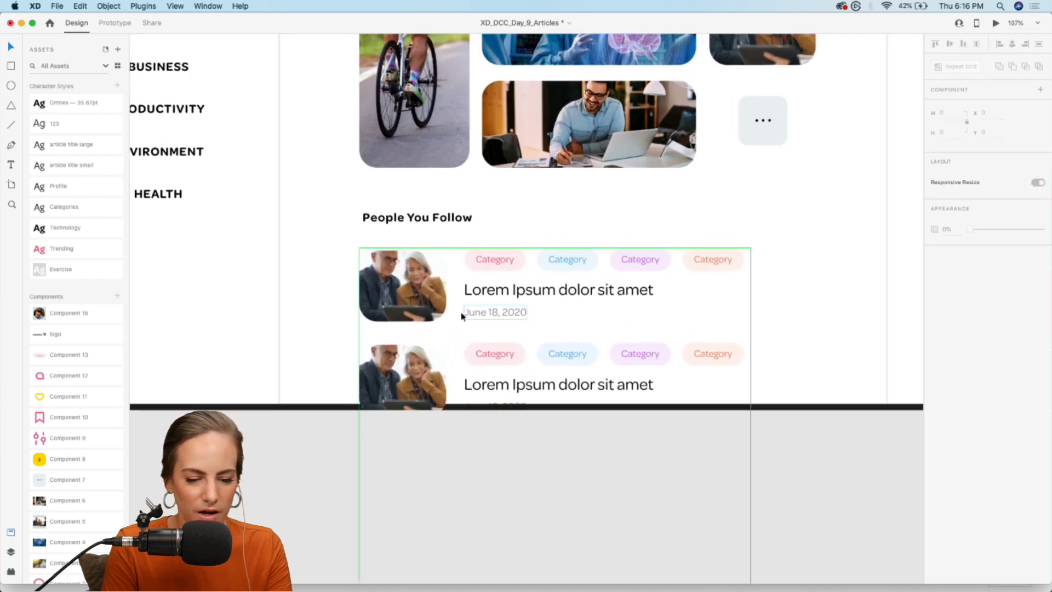
click(518, 323)
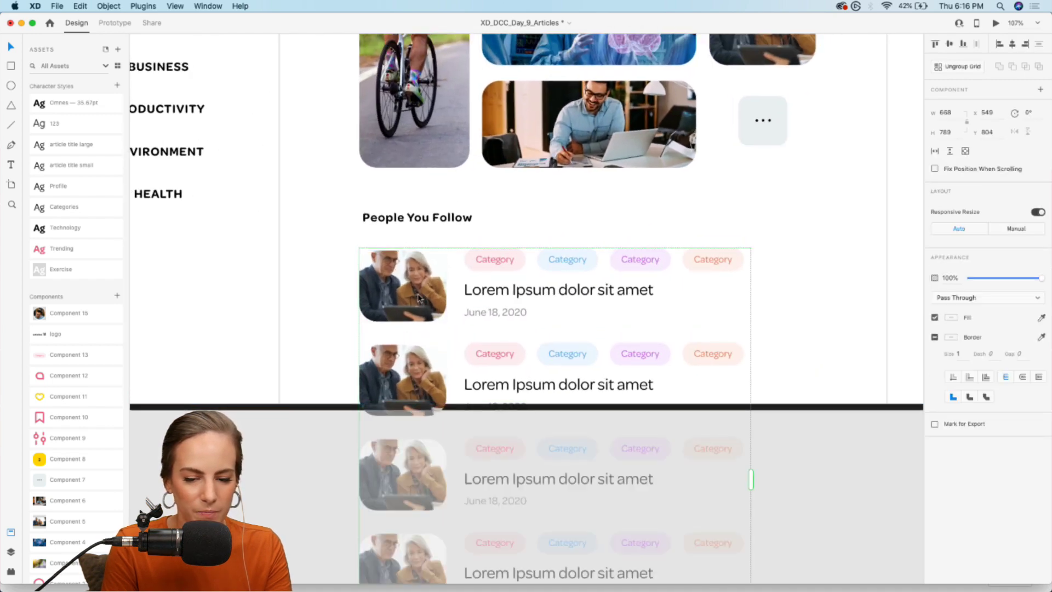
double_click(387, 292)
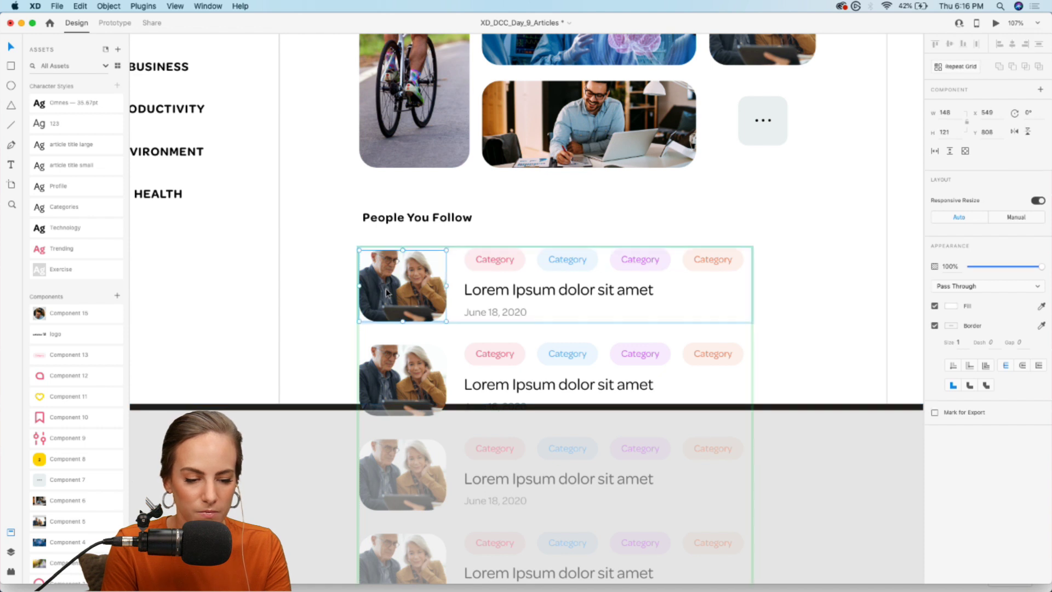
click(510, 312)
click(465, 299)
Undo the repeat grid and the last move of the article row.
key(super+z)
key(super+z)
key(super+z)
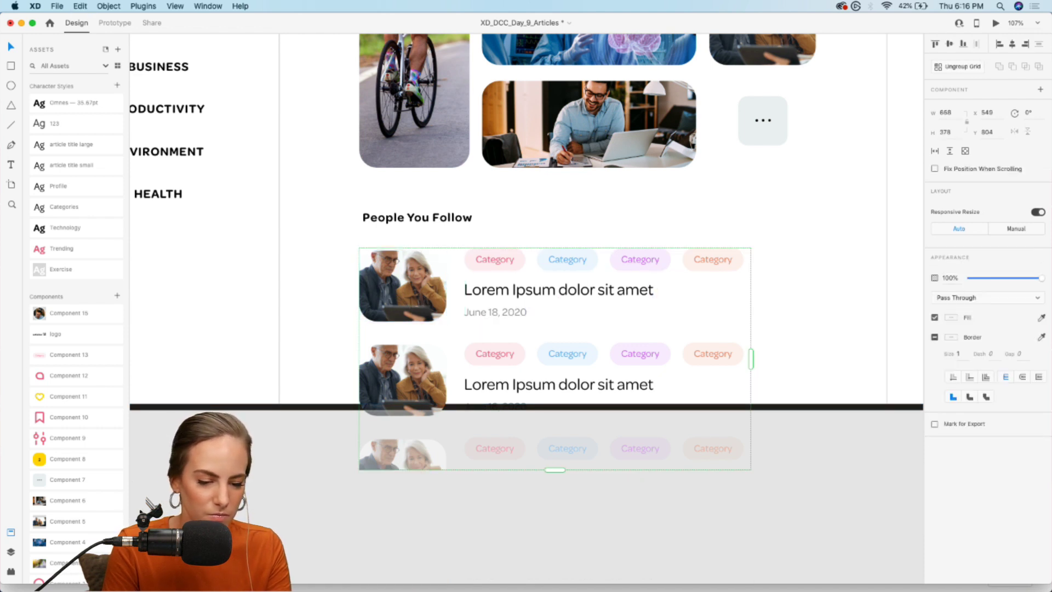
key(super+z)
key(super+z)
key(super+z)
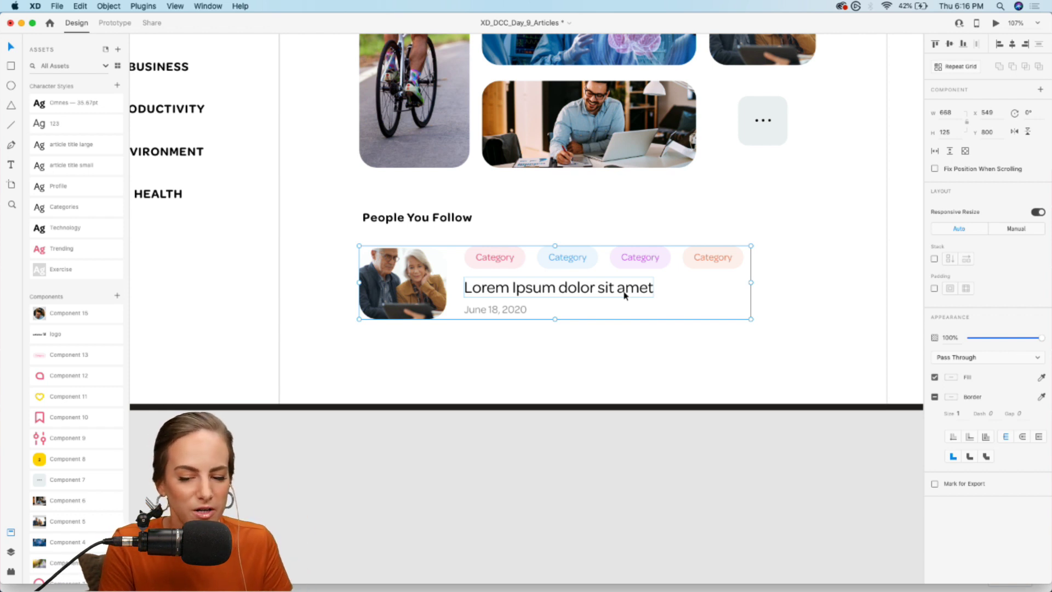
Turn on a horizontal stack for the grouped article row.
click(934, 259)
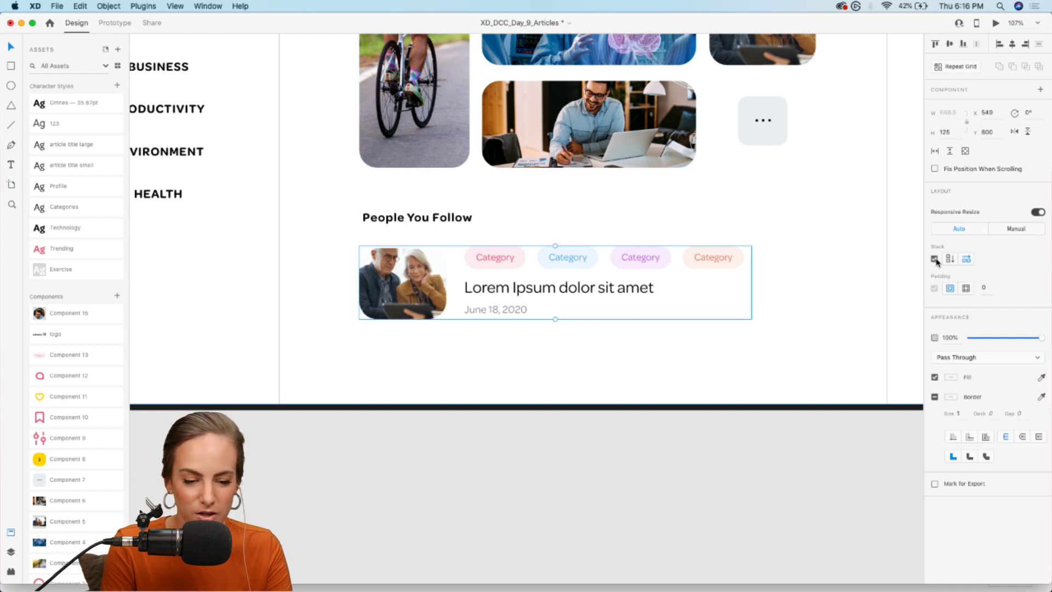
scroll(500, 265, up, 5)
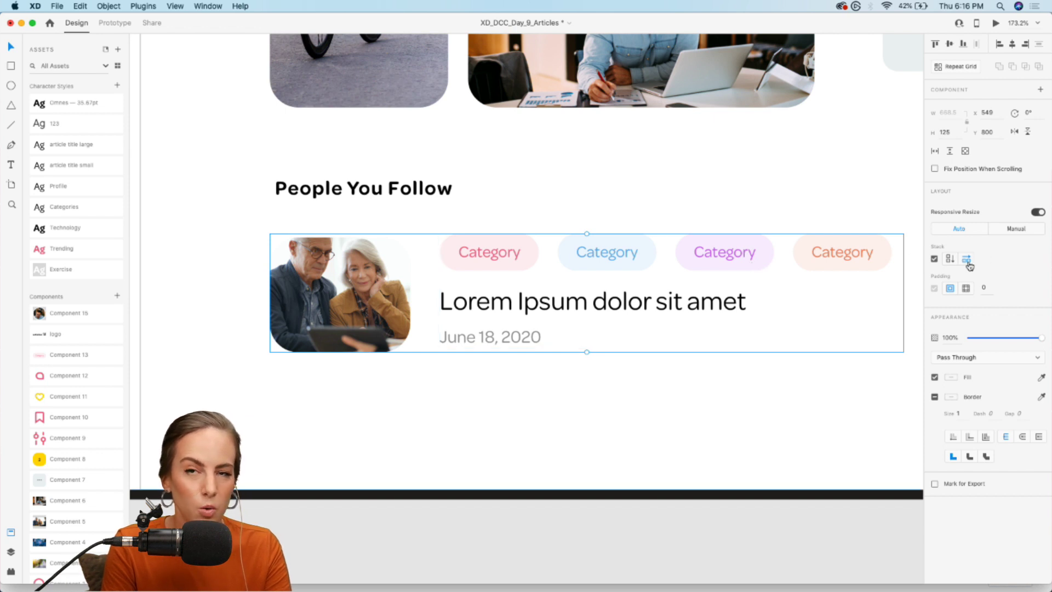
Try swapping the order of the photo and the text block within the article row's horizontal stack.
drag(826, 264, 633, 267)
double_click(758, 261)
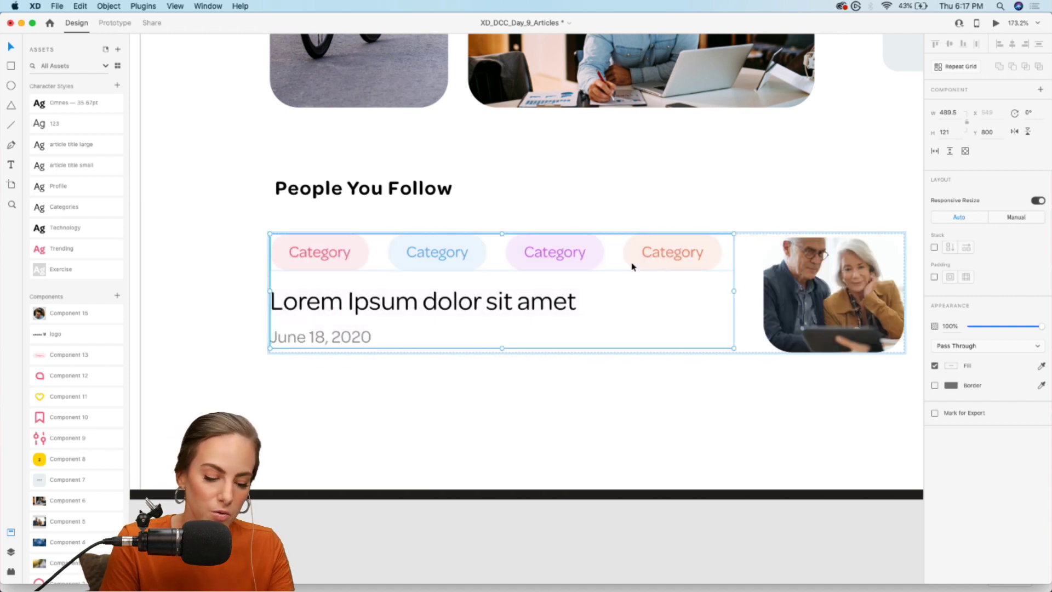
click(564, 326)
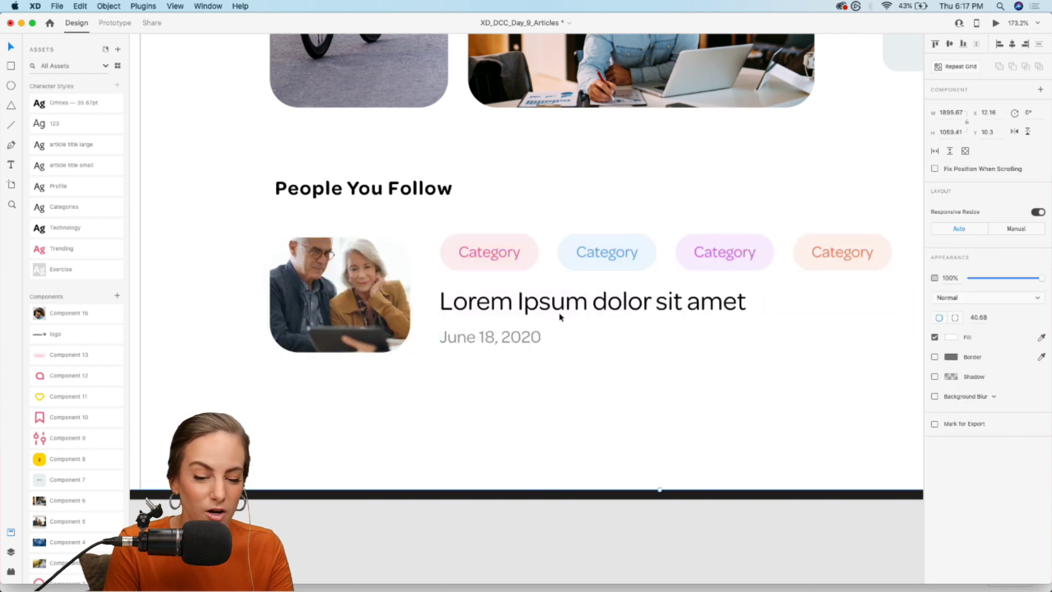
Apply a vertical stack to the article's text group and test reordering its title and category tags.
double_click(549, 310)
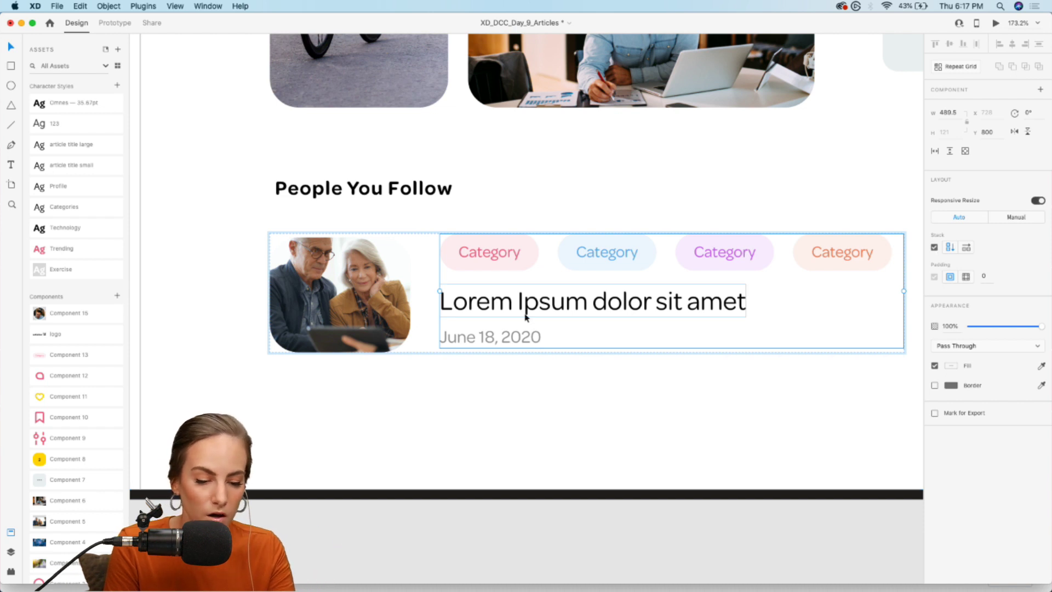
drag(527, 313, 502, 331)
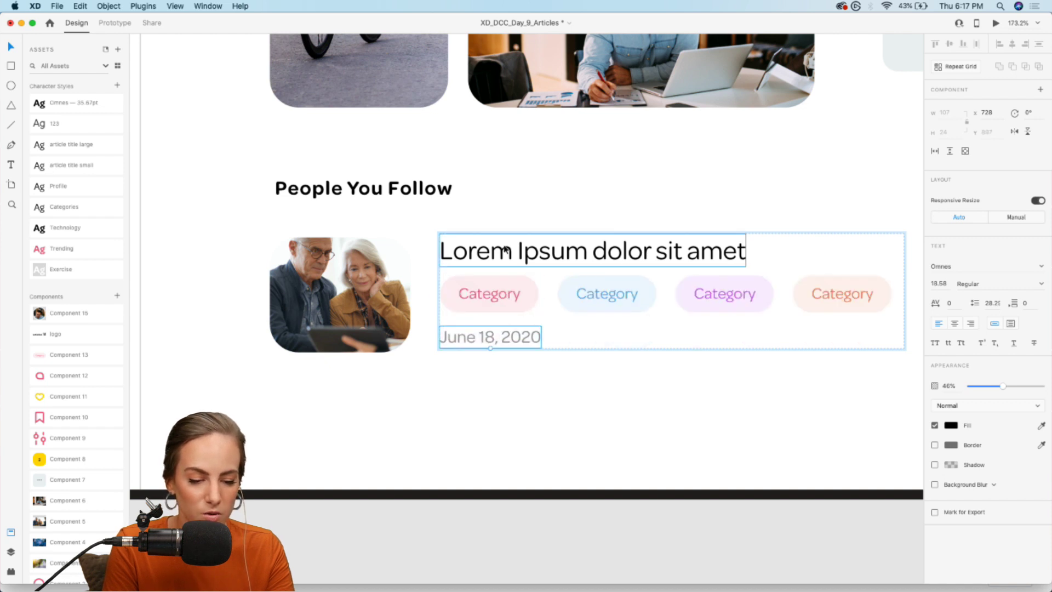
drag(505, 255, 503, 295)
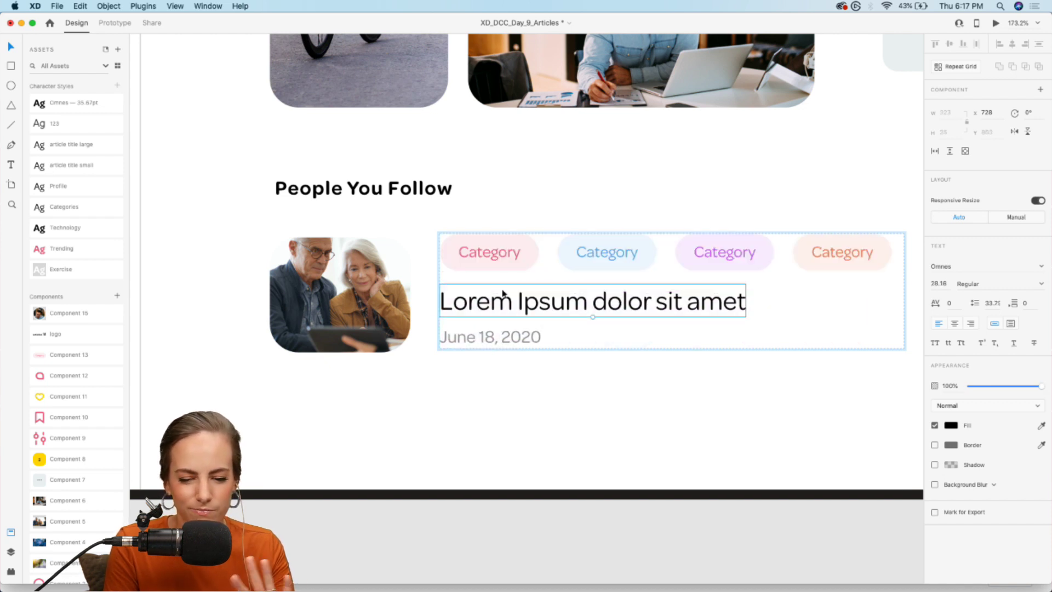
Try converting the category tags' repeat grid into a regular group with a horizontal stack and reordering its tags.
click(494, 255)
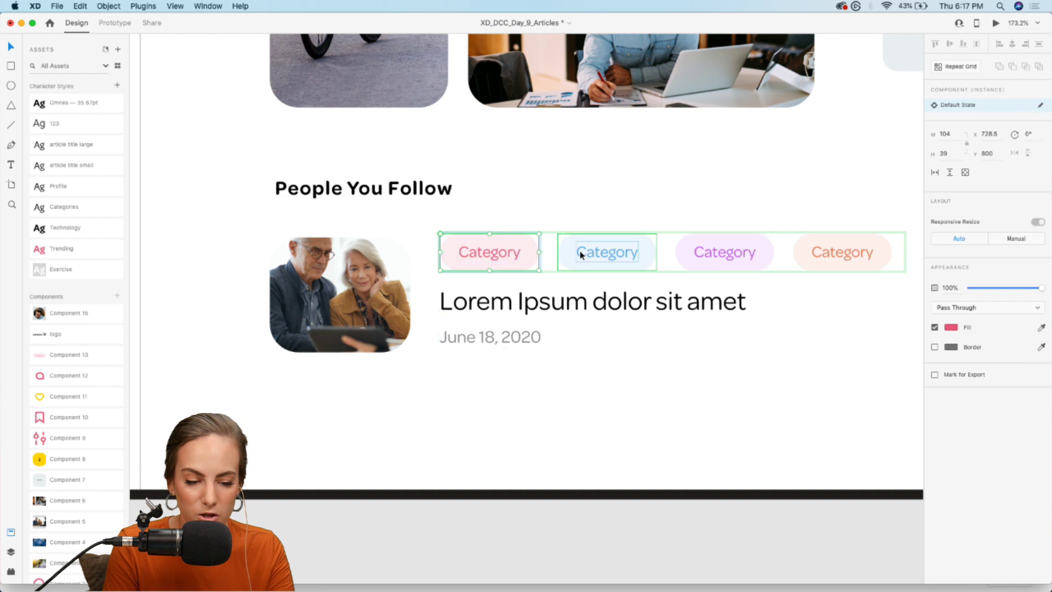
key(Escape)
key(Escape)
click(819, 254)
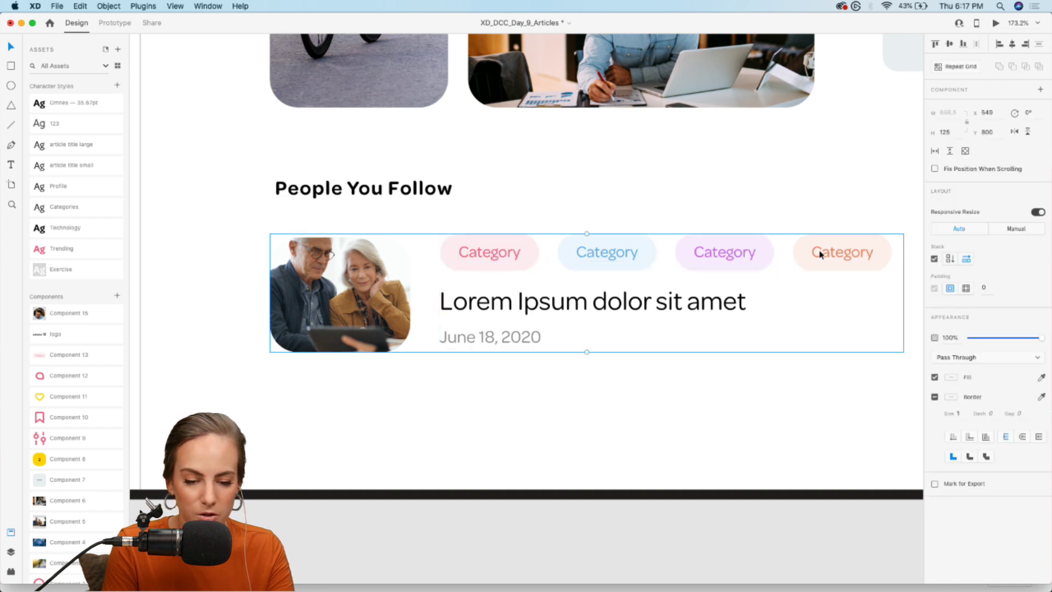
double_click(820, 252)
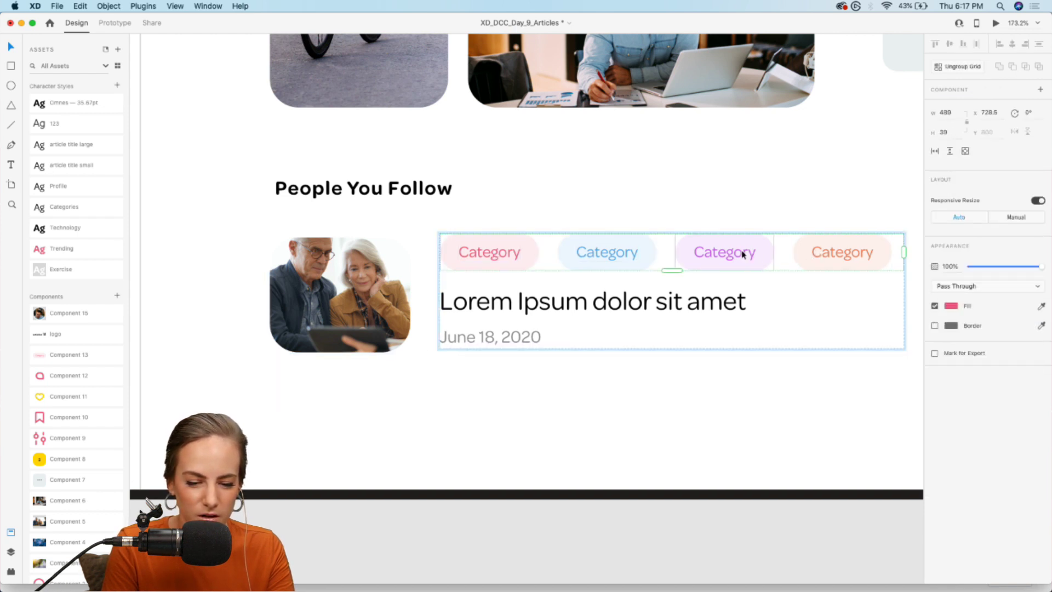
right_click(743, 254)
click(798, 344)
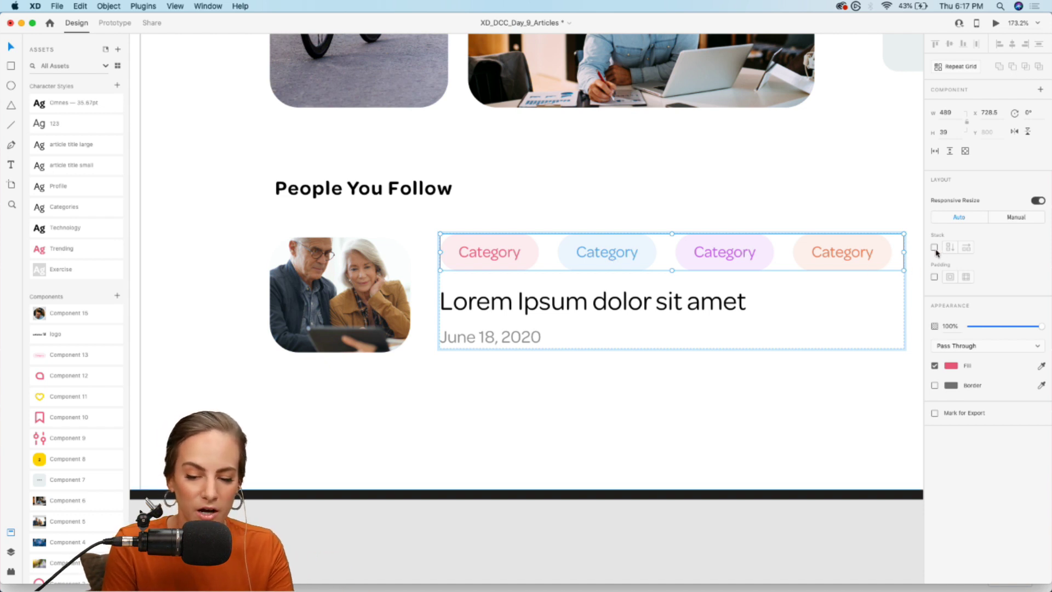
double_click(847, 255)
drag(835, 257, 716, 254)
click(764, 288)
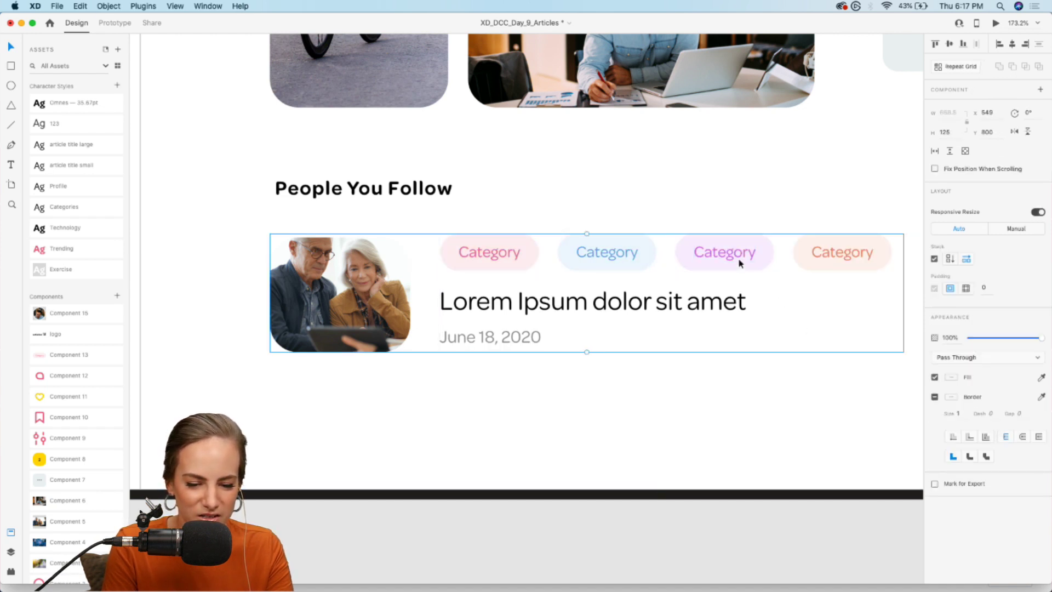
Try ungrouping the category tags' repeat grid inside the stacked text group, and undo the change.
double_click(710, 256)
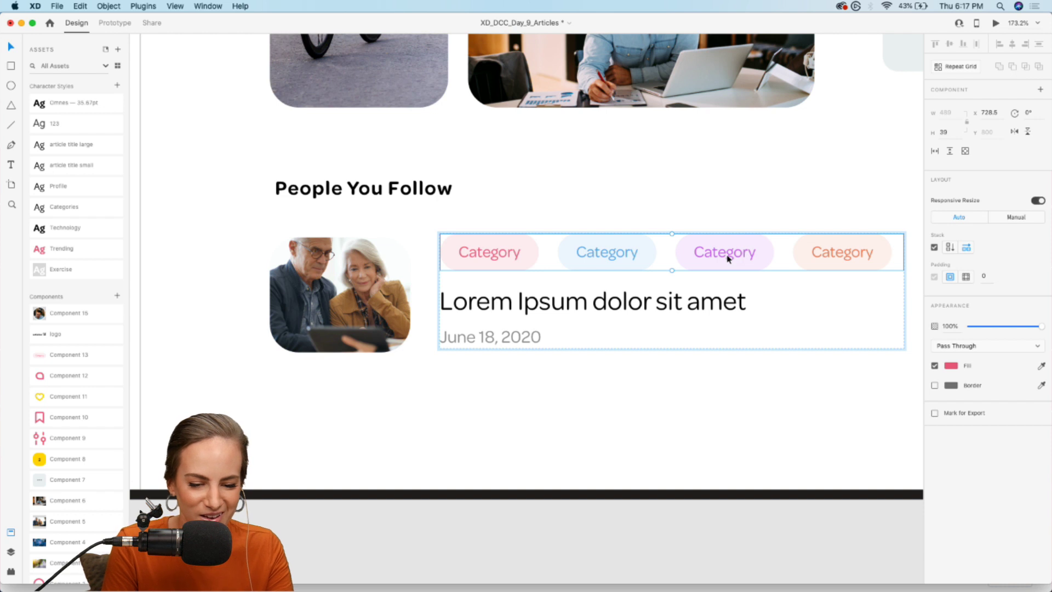
right_click(728, 258)
click(767, 354)
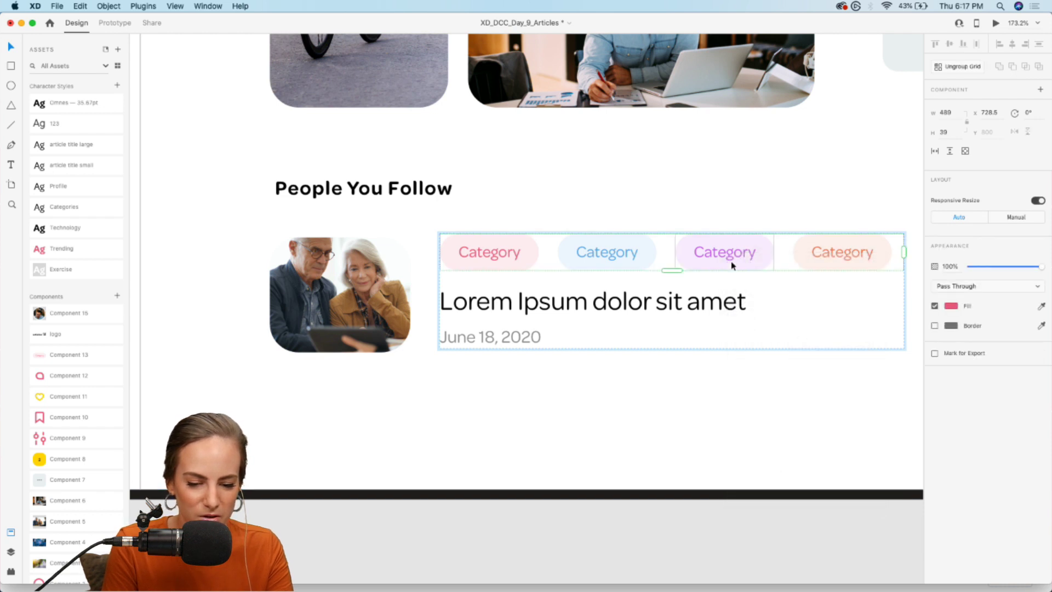
right_click(731, 265)
click(765, 502)
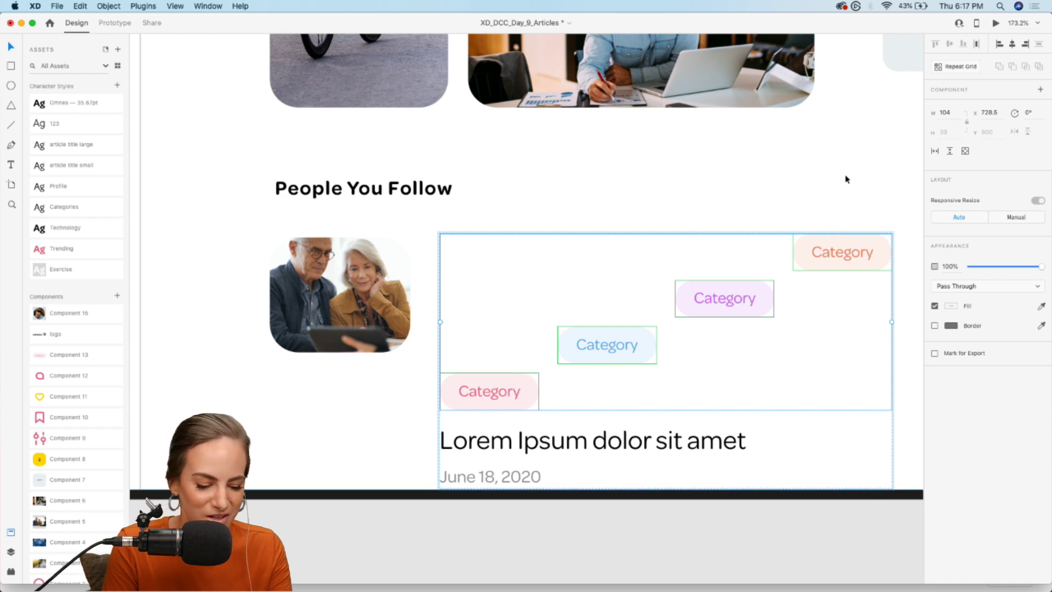
key(super+z)
click(892, 182)
click(696, 256)
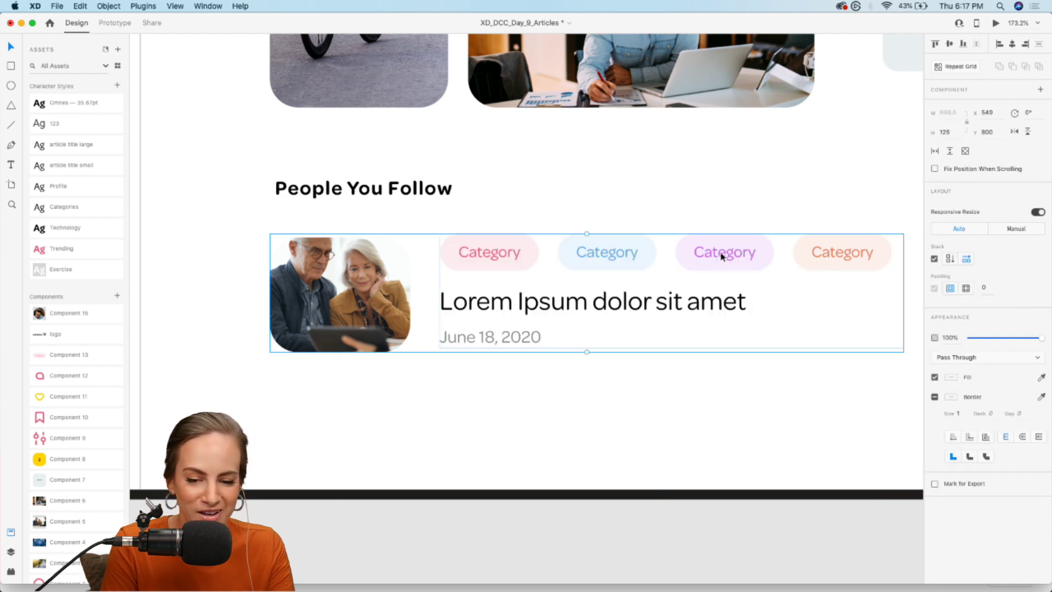
double_click(722, 256)
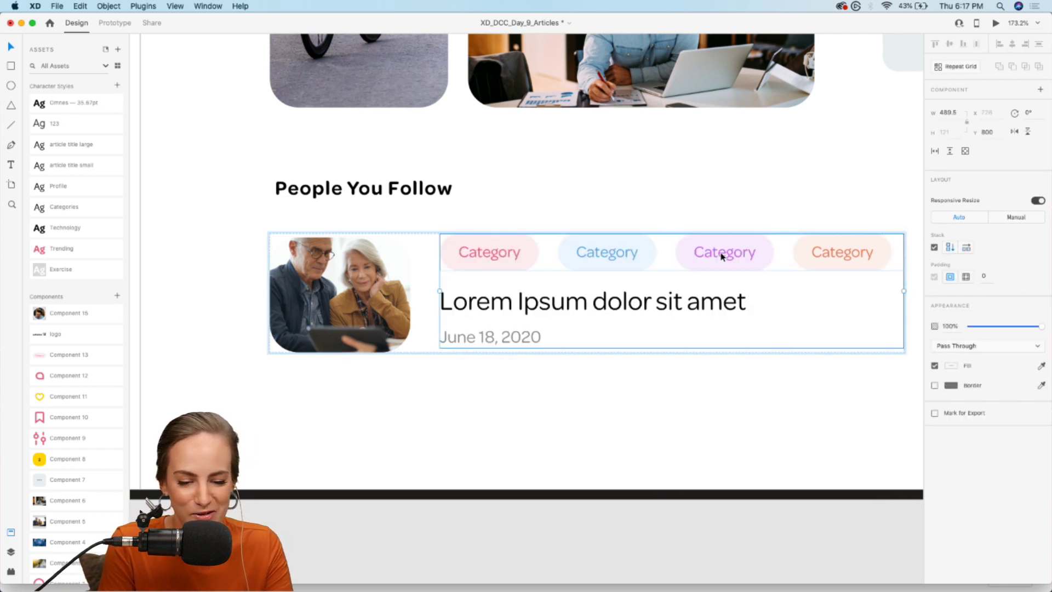
Turn the whole article row into a repeat grid extended downward to four rows.
click(799, 202)
click(348, 277)
scroll(407, 204, down, 5)
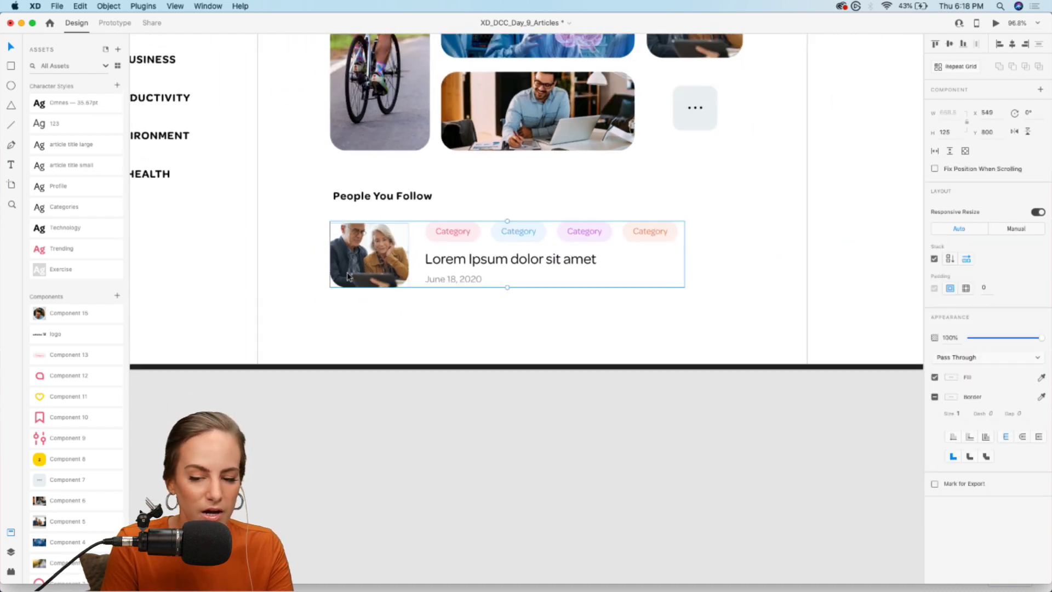
scroll(548, 274, left, 2)
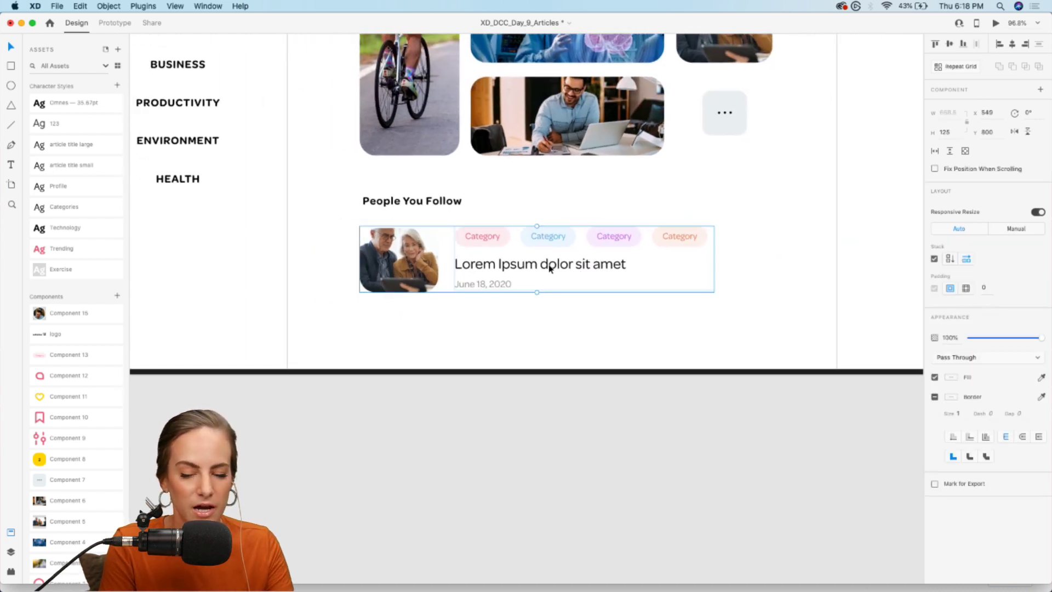
click(960, 67)
scroll(481, 272, down, 2)
scroll(482, 272, left, 1)
drag(581, 256, 569, 495)
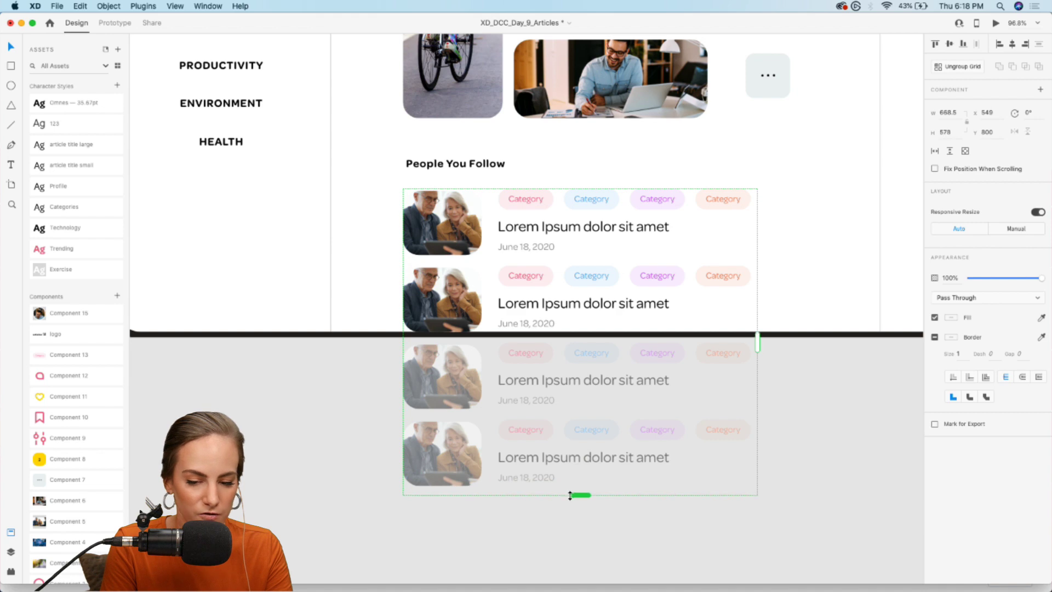
Ungroup the repeat grid of People You Follow article rows into separate rows.
scroll(545, 446, up, 2)
scroll(511, 371, up, 5)
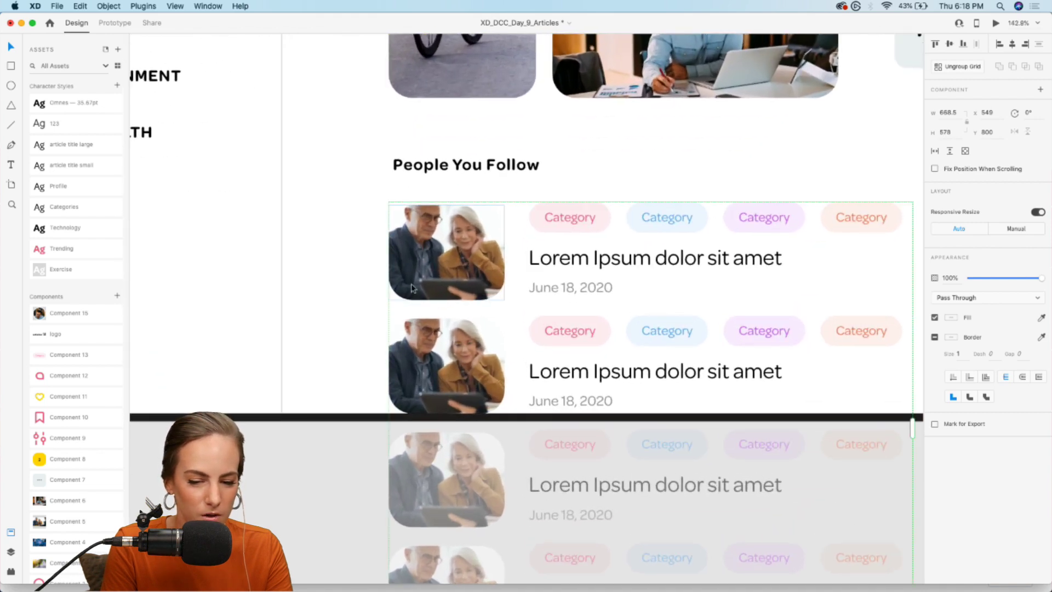
click(275, 469)
click(497, 240)
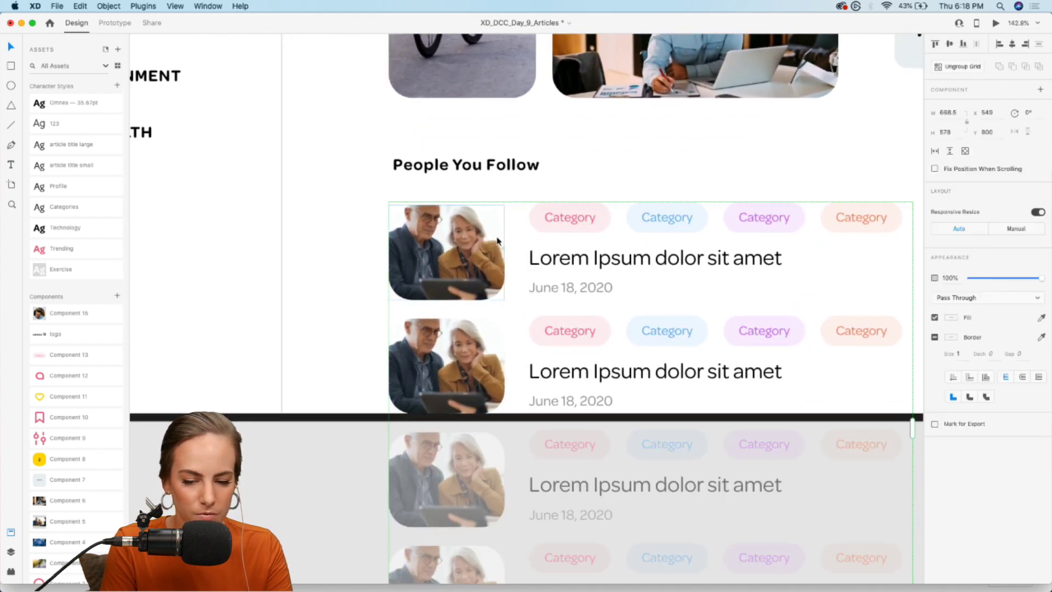
right_click(497, 240)
click(623, 334)
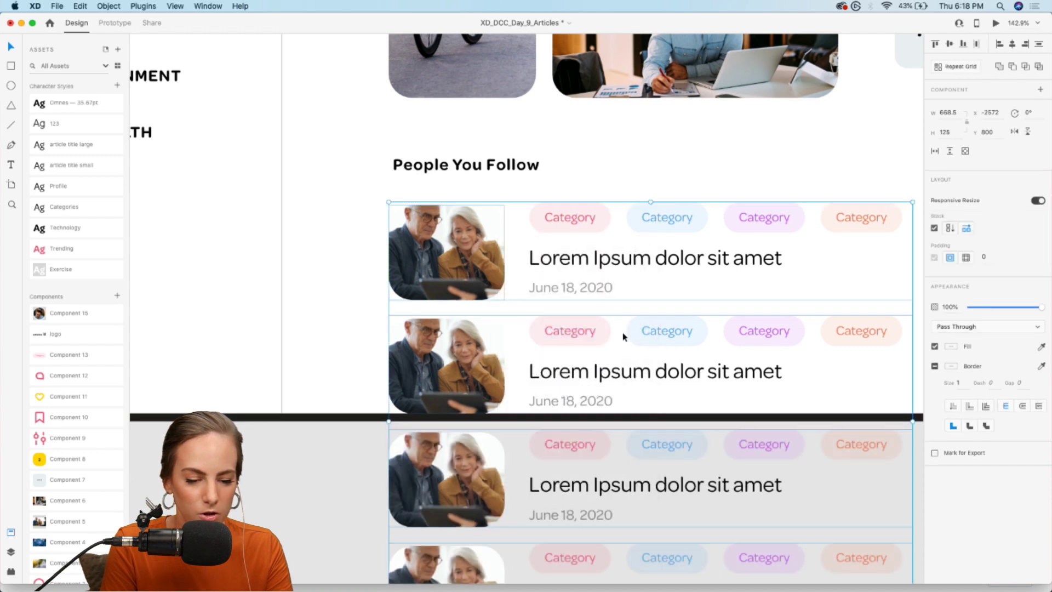
Group the four article rows as a vertical stack and test reordering the rows within it.
scroll(624, 337, down, 5)
click(846, 502)
drag(846, 502, 438, 377)
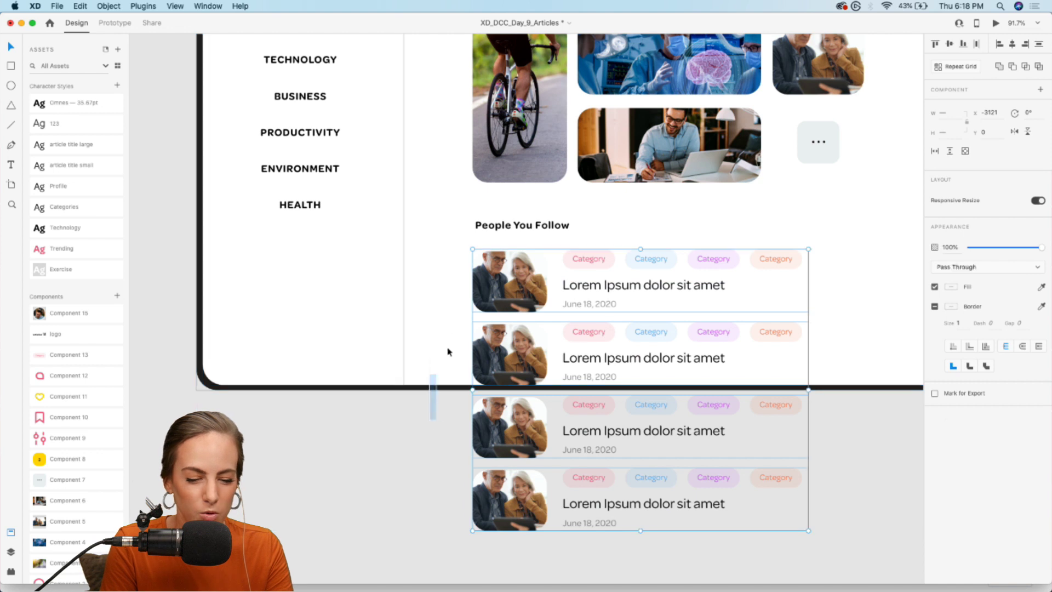
key(super+g)
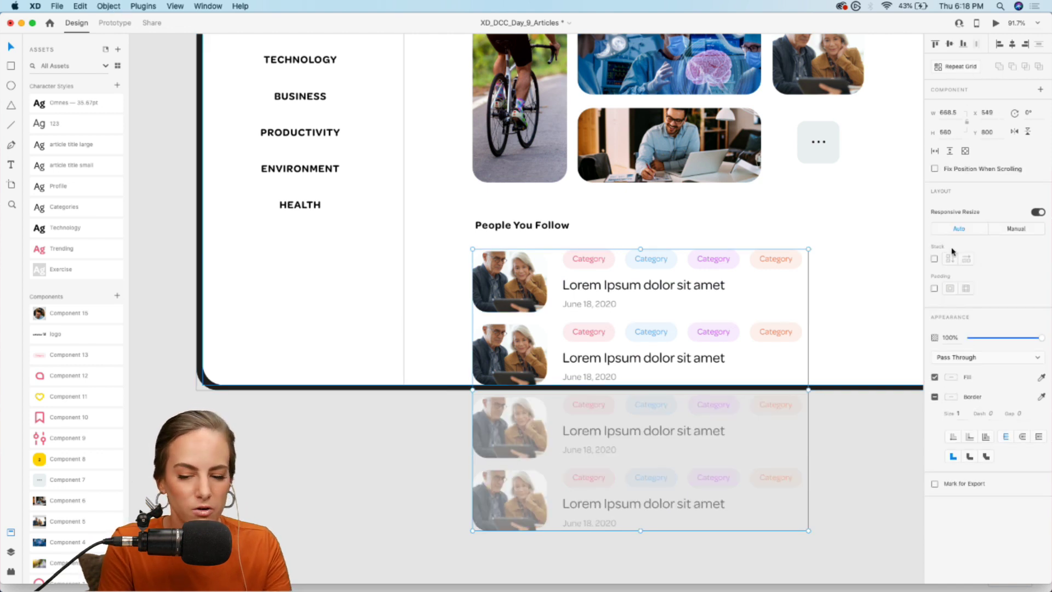
click(935, 260)
drag(506, 344, 515, 307)
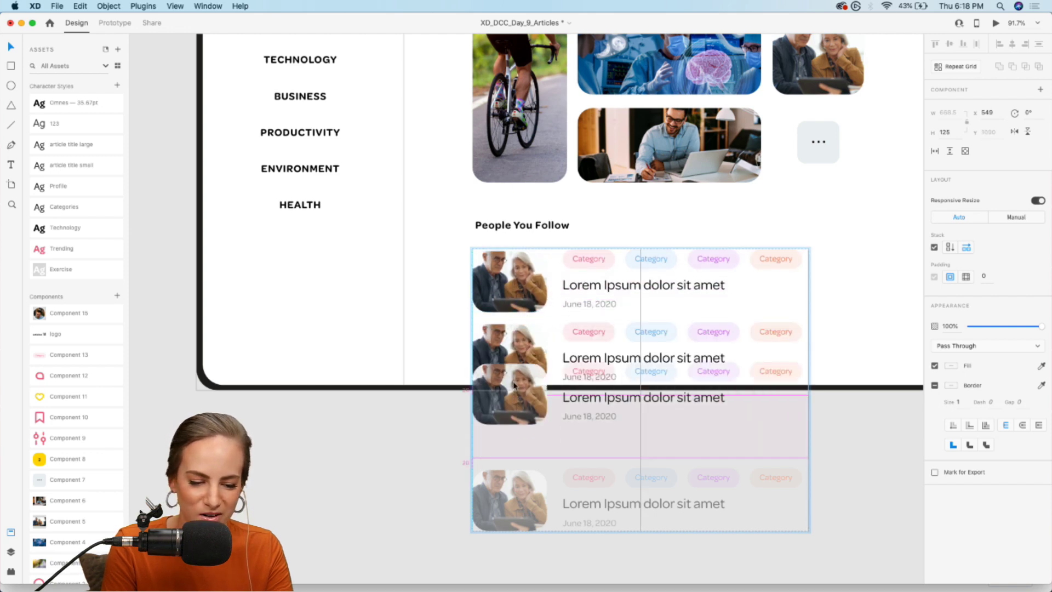
click(404, 488)
scroll(623, 331, up, 5)
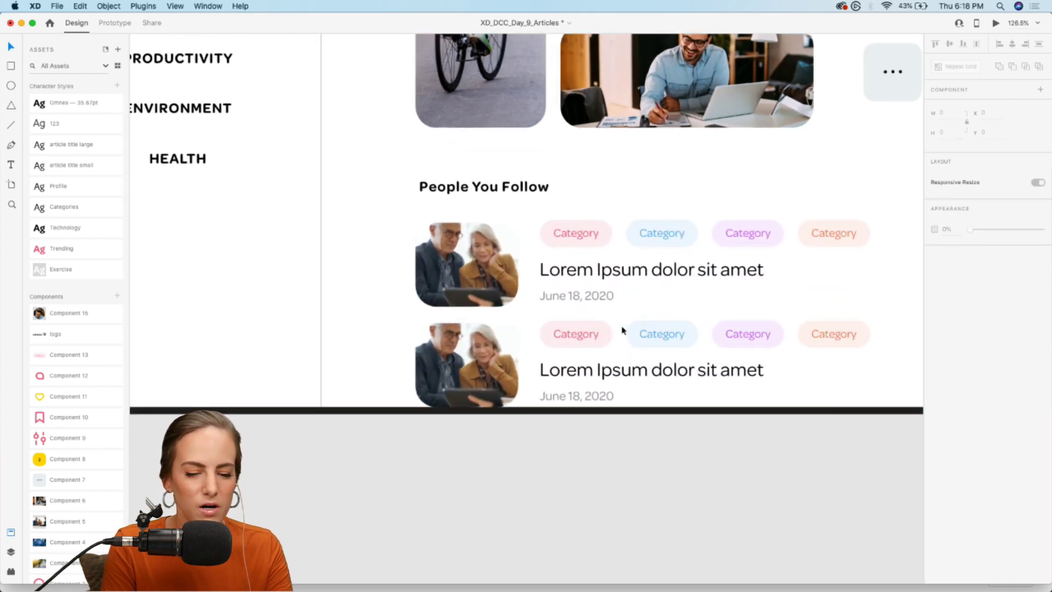
Make the stacked article list a vertical scroll group and end its viewport at the white page's lower edge.
click(523, 295)
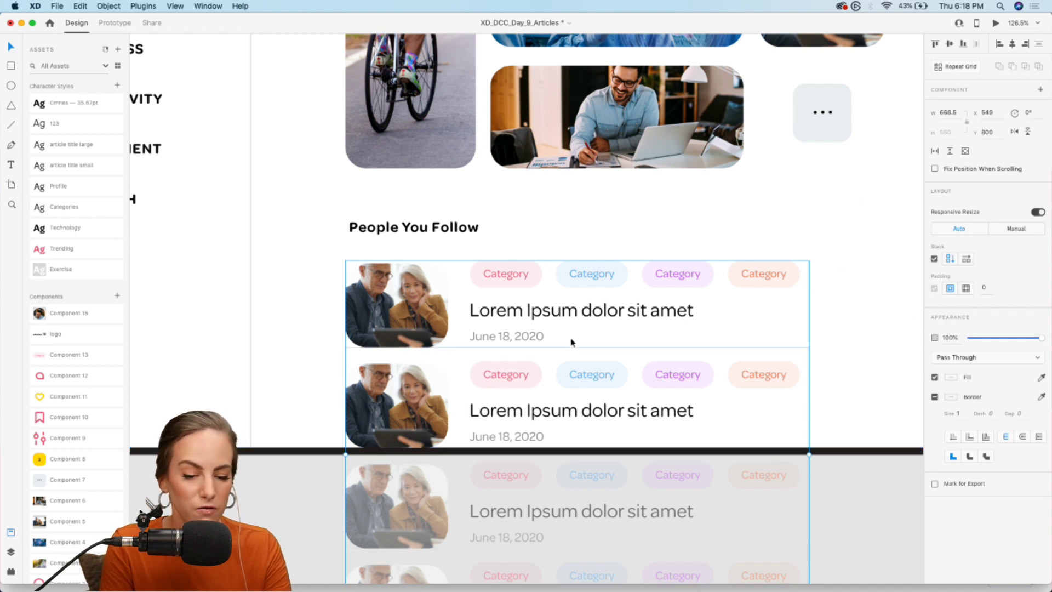
scroll(620, 321, down, 4)
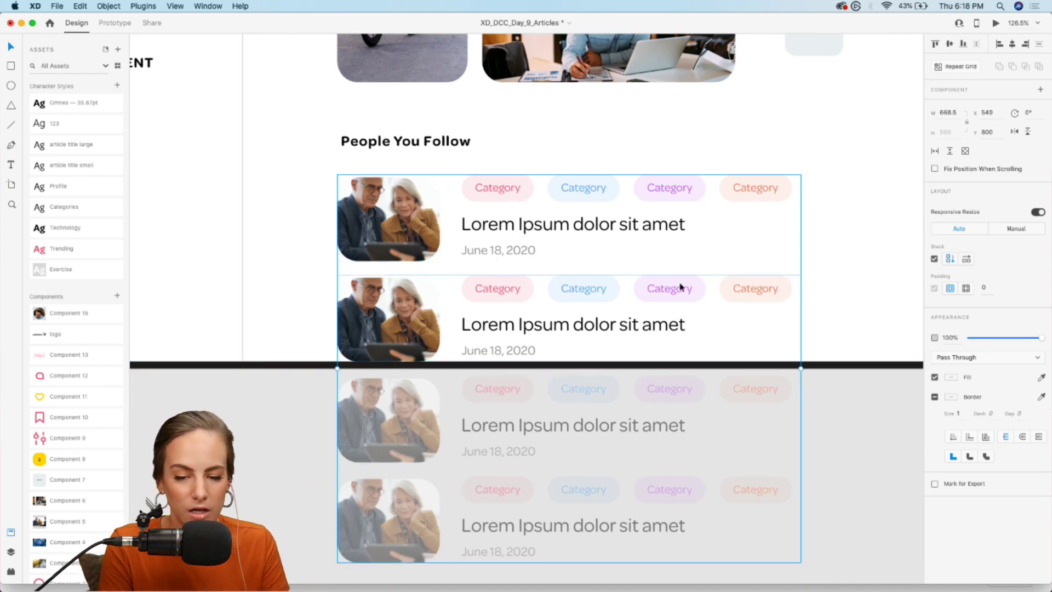
click(952, 153)
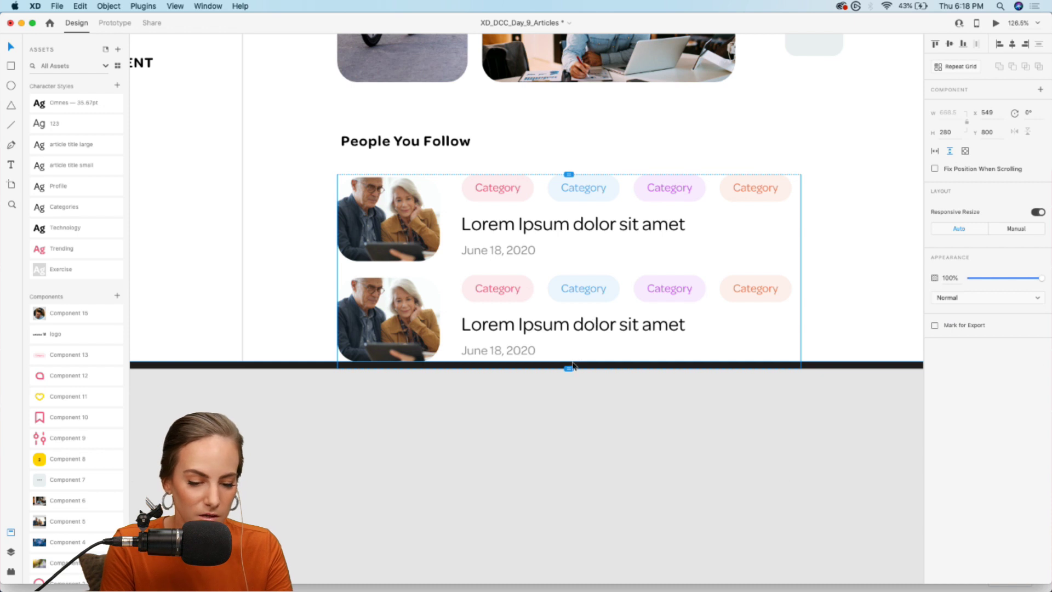
mouse_move(568, 360)
mouse_down()
mouse_move(568, 298)
mouse_move(564, 359)
mouse_up()
click(233, 434)
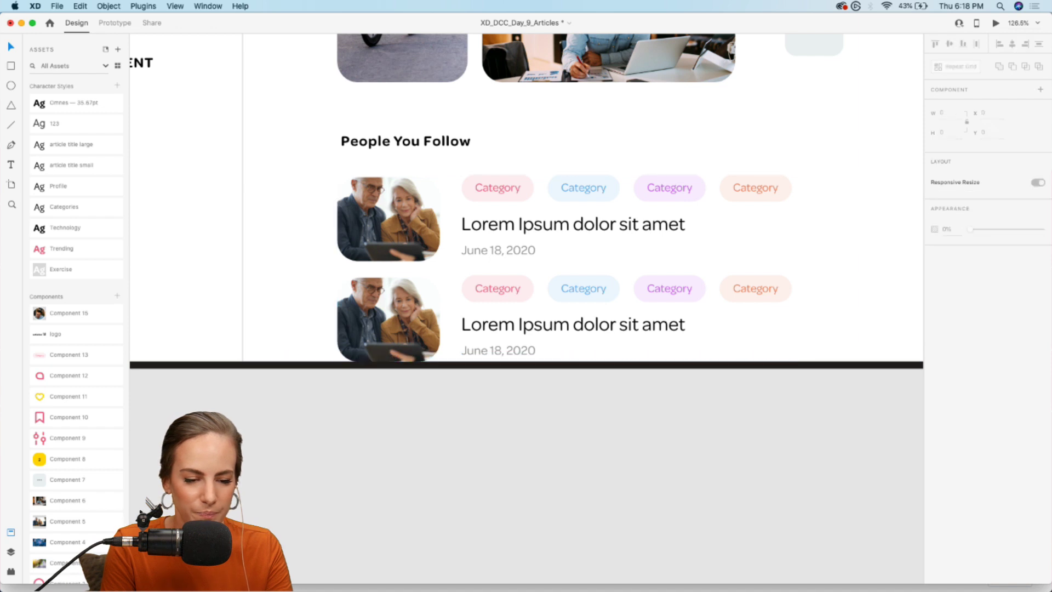
Preview the Web 1920 – 3 artboard, test scrolling the People You Follow list, and close the preview.
scroll(233, 435, down, 5)
scroll(233, 435, left, 3)
scroll(233, 435, up, 2)
click(341, 356)
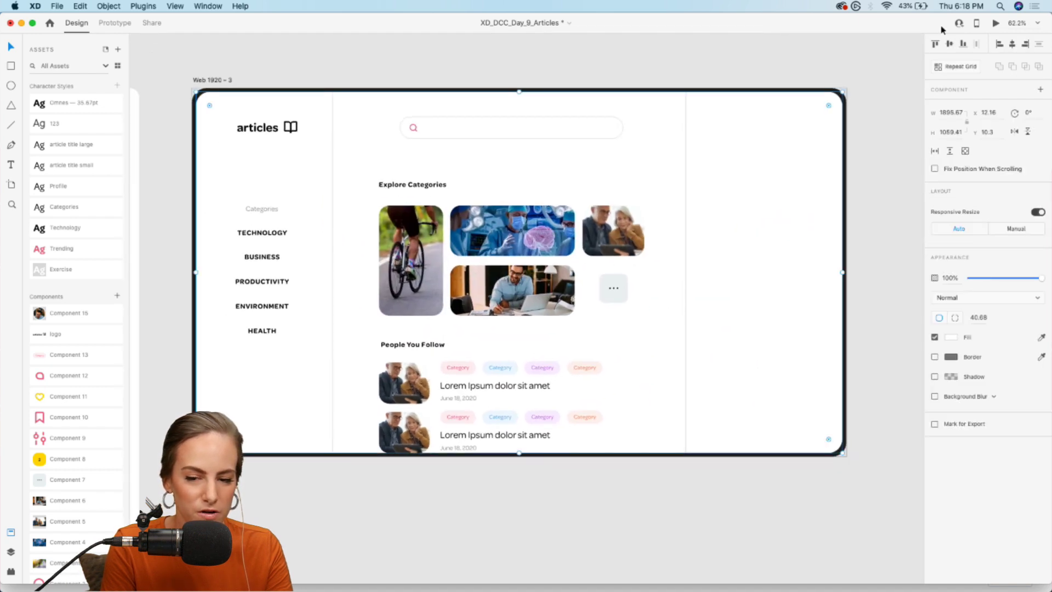
click(996, 24)
scroll(457, 499, down, 2)
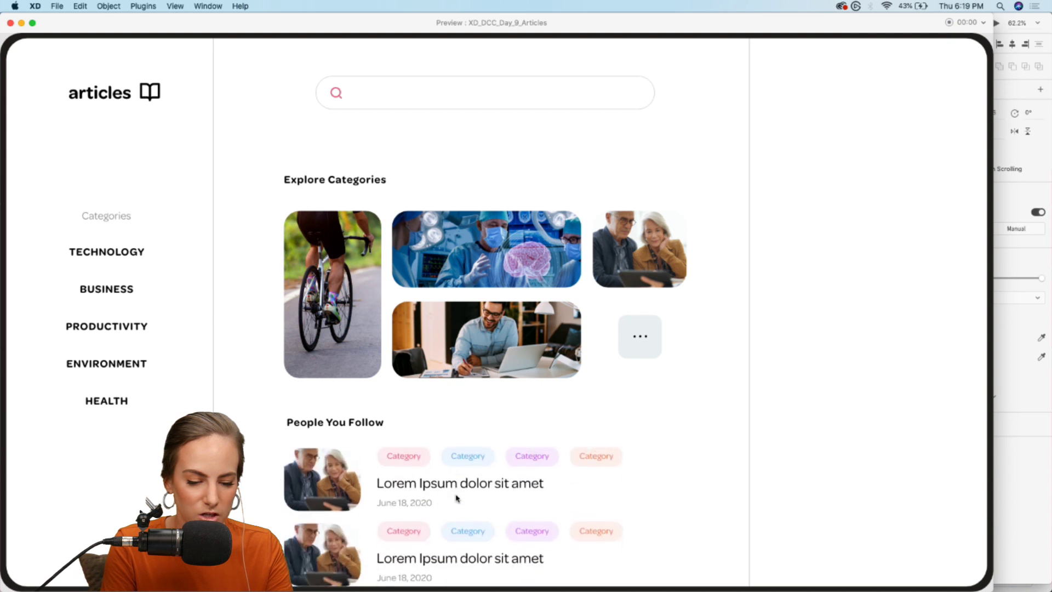
scroll(458, 498, up, 2)
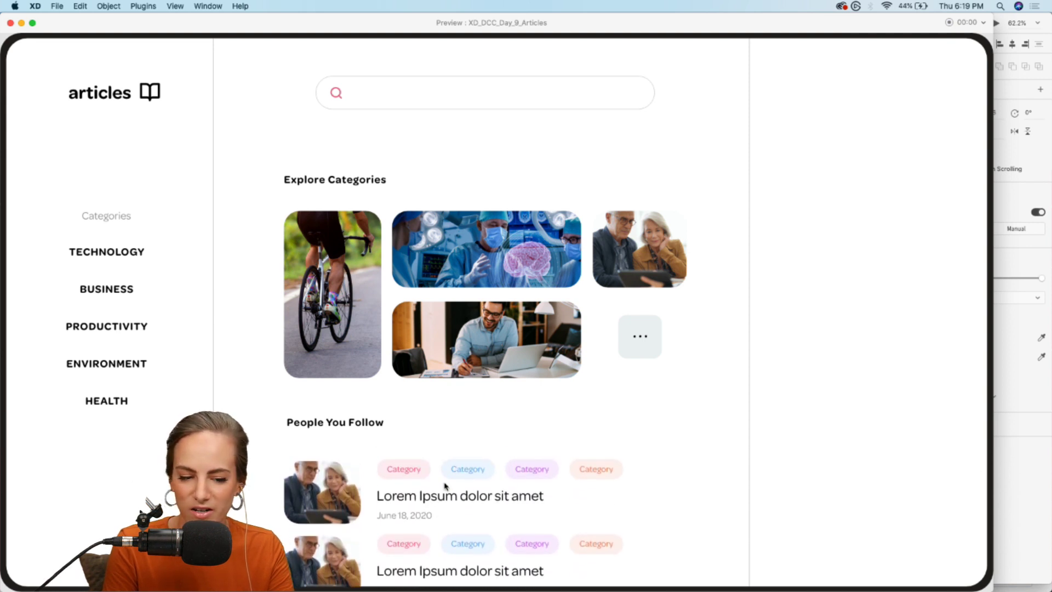
click(10, 23)
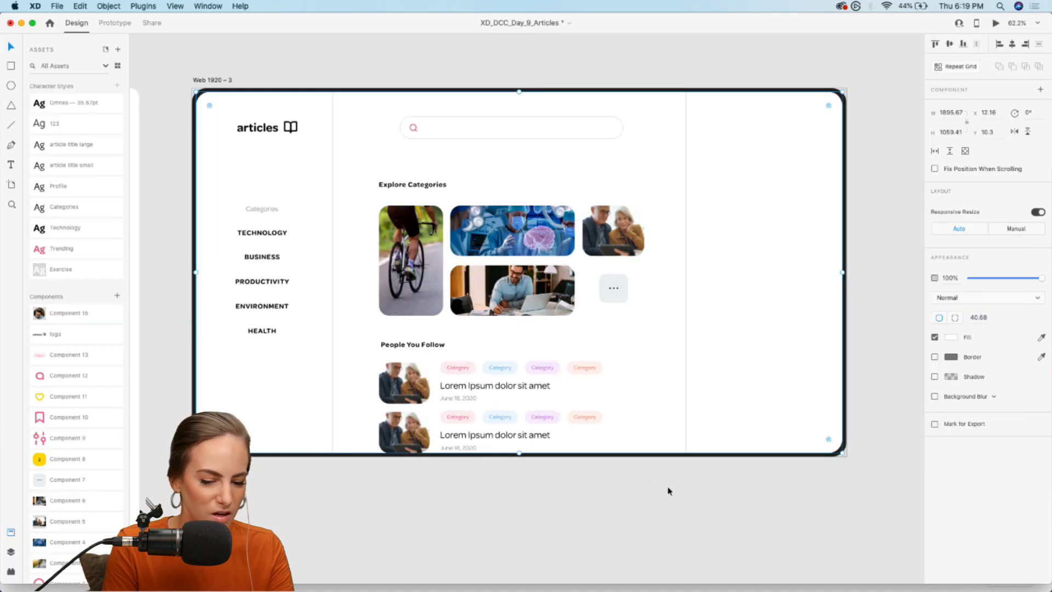
click(765, 249)
scroll(778, 230, up, 5)
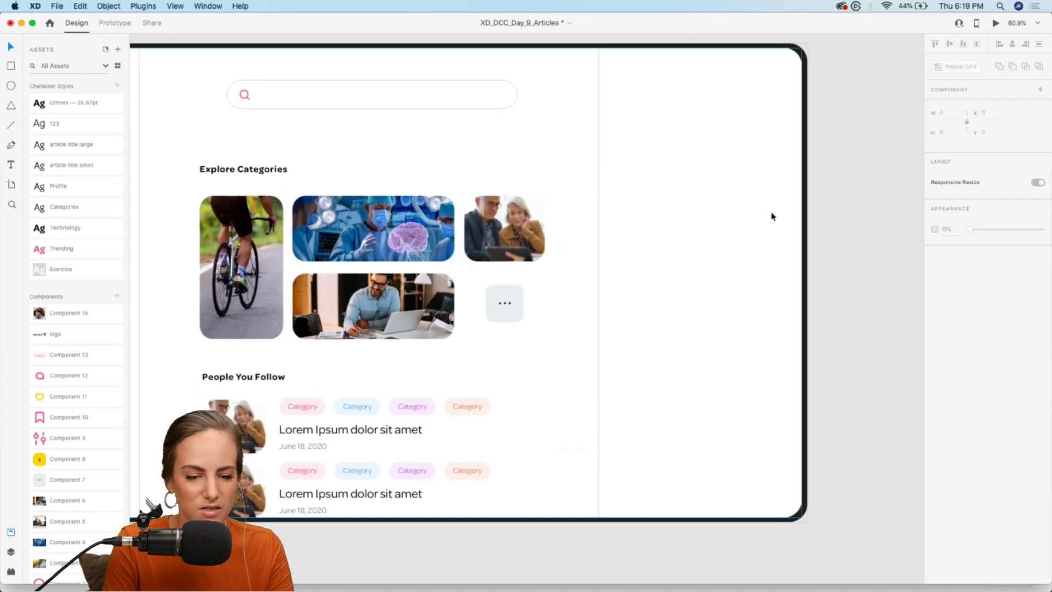
scroll(778, 229, up, 5)
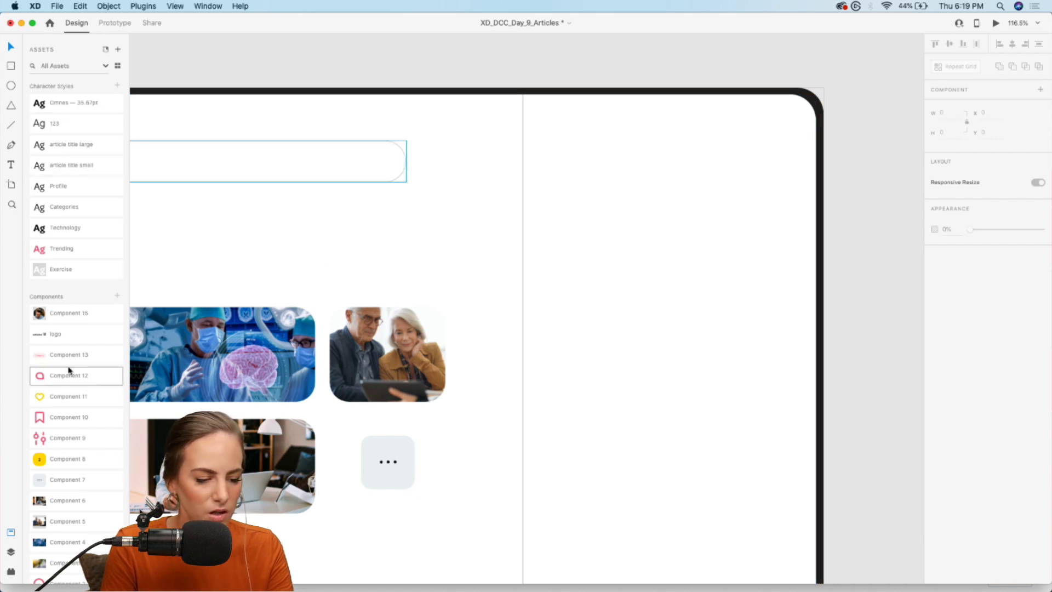
Place the bookmark, filter sliders and yellow number badge components in a row at the top of the right column.
scroll(70, 371, down, 1)
drag(55, 411, 739, 163)
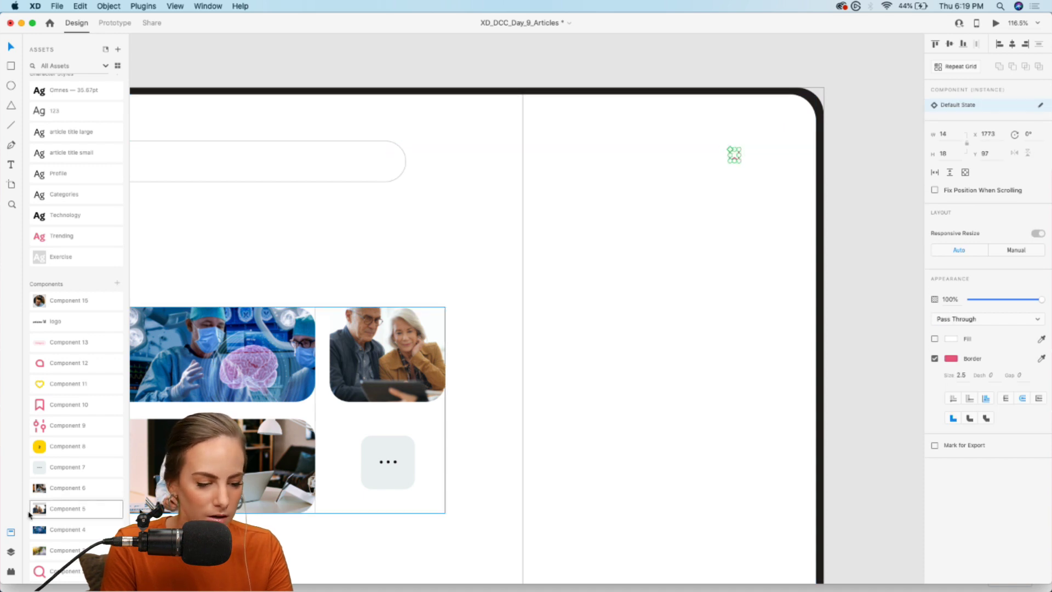
drag(52, 436, 695, 165)
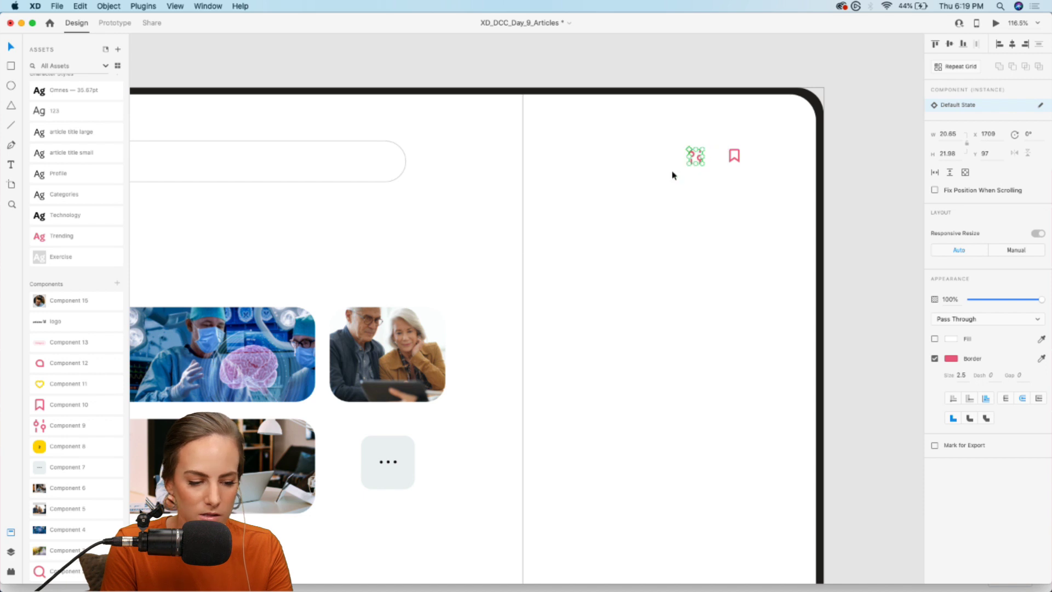
drag(40, 446, 647, 168)
click(639, 296)
click(649, 230)
Add a "Profile" text label beside the bookmark icon and apply the Profile character style.
click(10, 165)
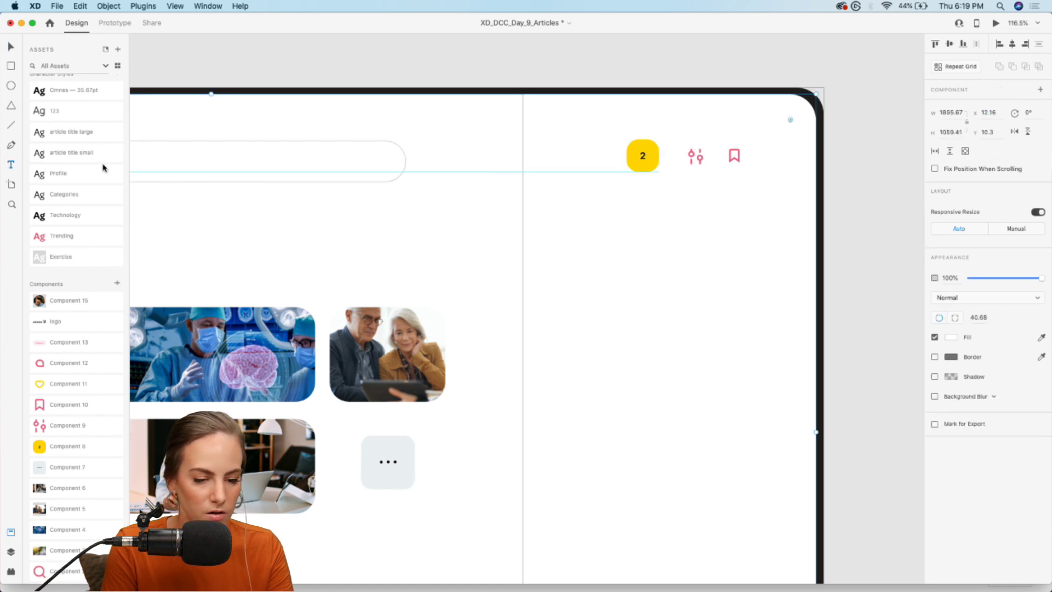
drag(627, 225, 761, 285)
key(Escape)
click(995, 335)
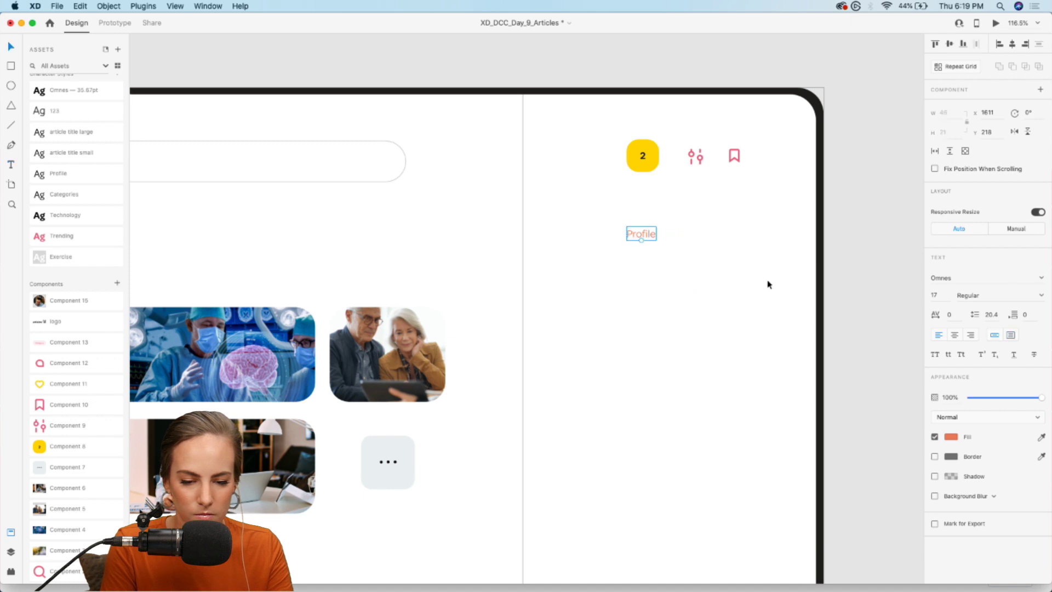
drag(639, 238, 777, 160)
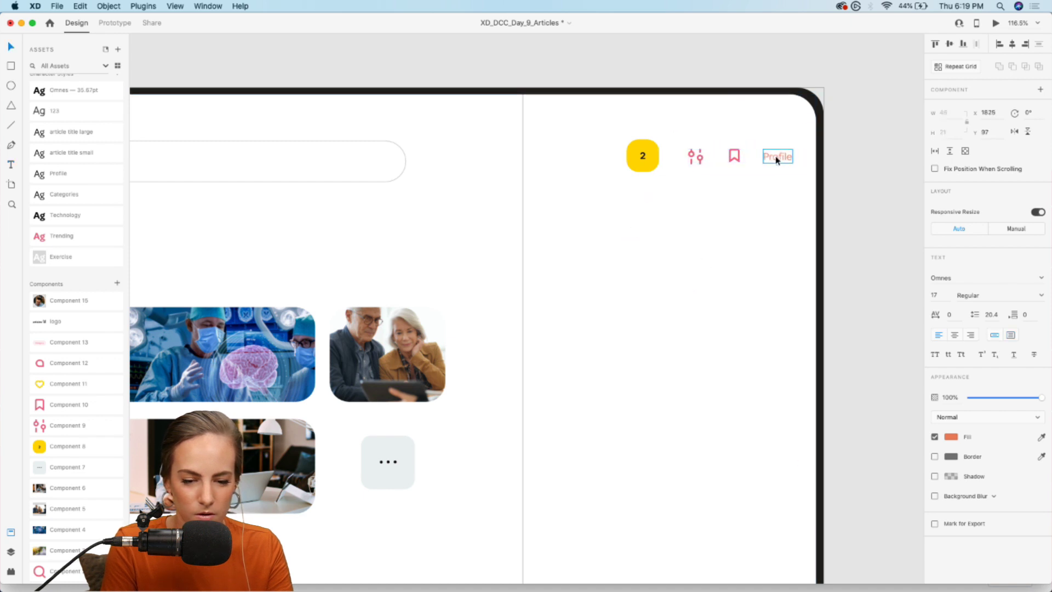
click(952, 436)
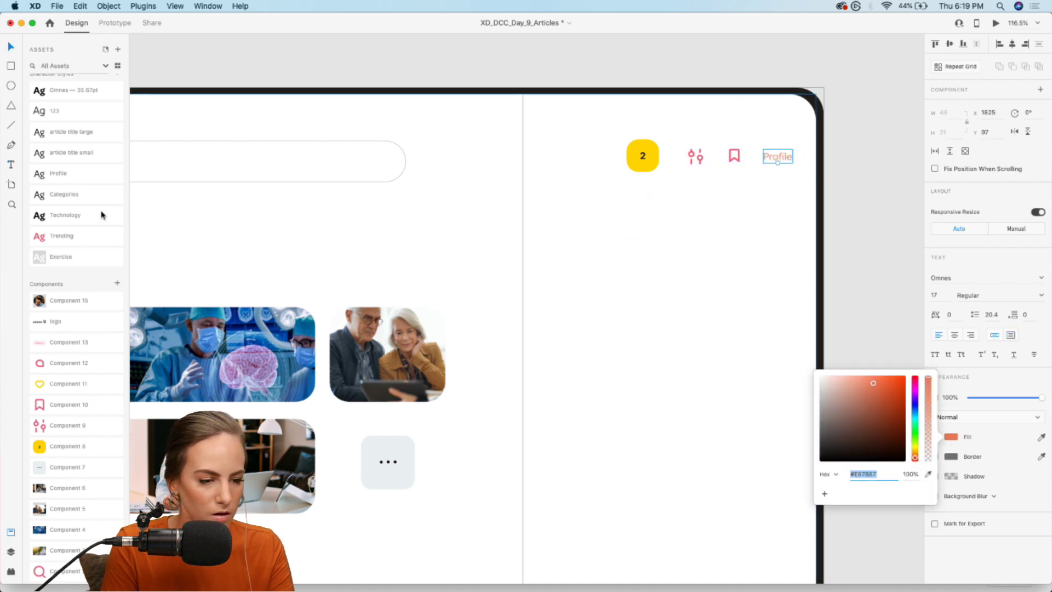
scroll(75, 164, up, 3)
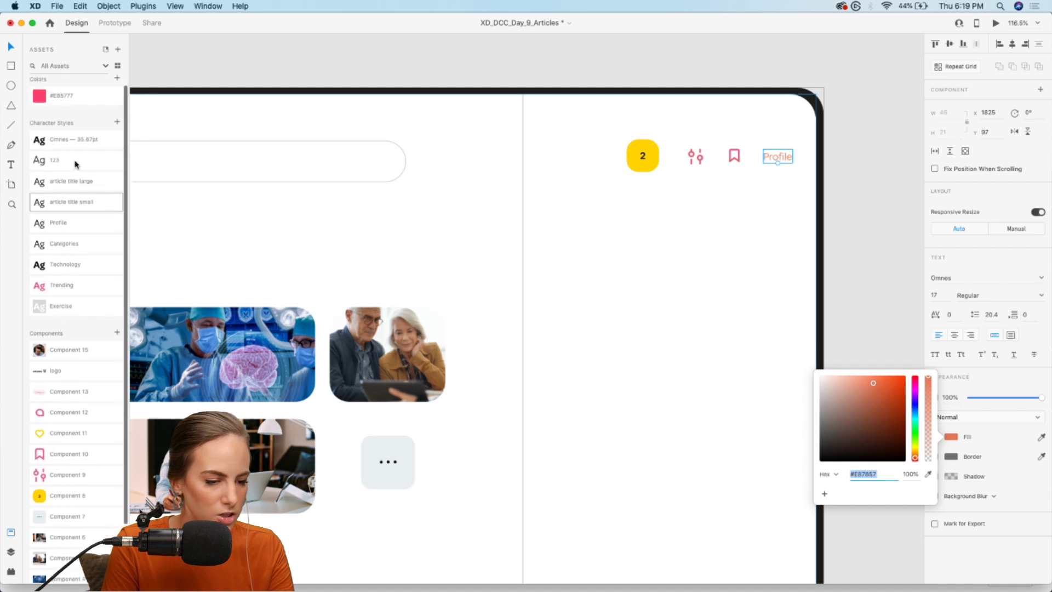
click(76, 223)
Shift the badge, filter icon, bookmark icon and Profile label slightly left and group them as a horizontal stack.
shift+click(734, 156)
shift+click(696, 156)
shift+click(640, 163)
drag(637, 157, 626, 164)
key(super+g)
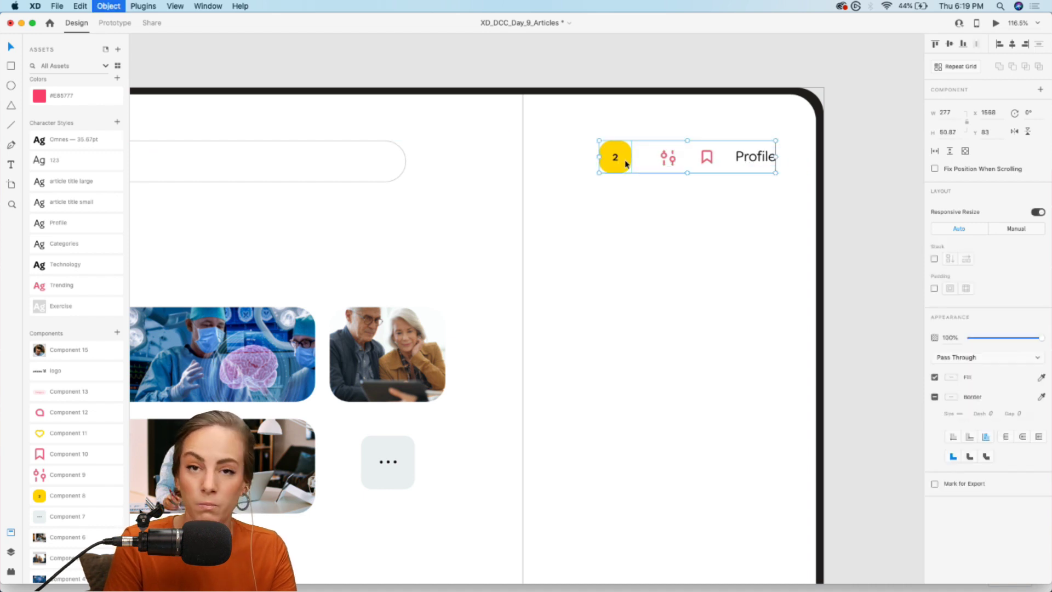
click(935, 260)
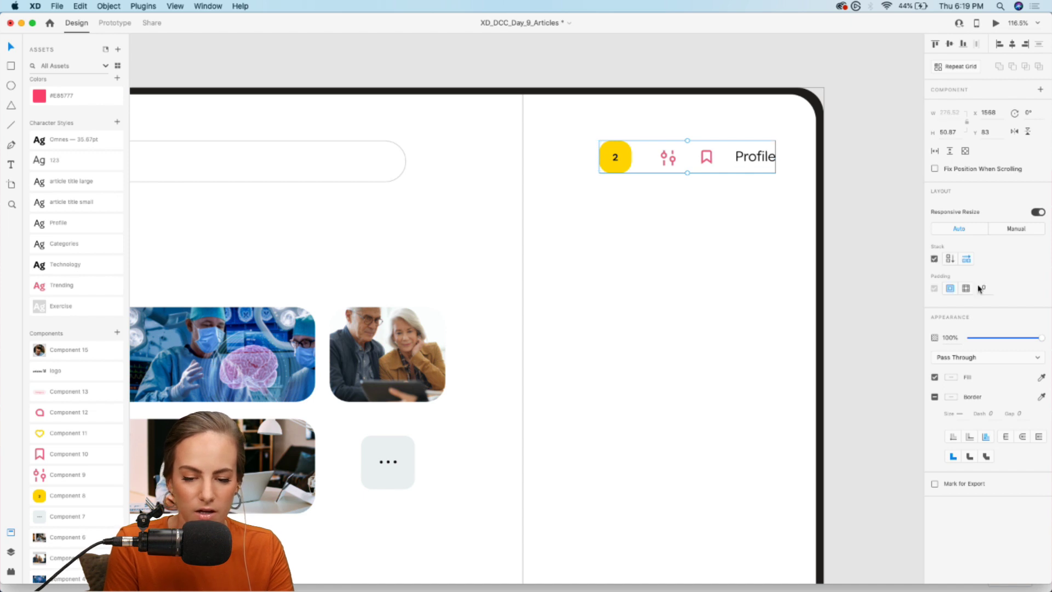
double_click(758, 159)
mouse_move(761, 160)
mouse_down()
mouse_move(621, 161)
mouse_move(766, 159)
mouse_up()
click(866, 202)
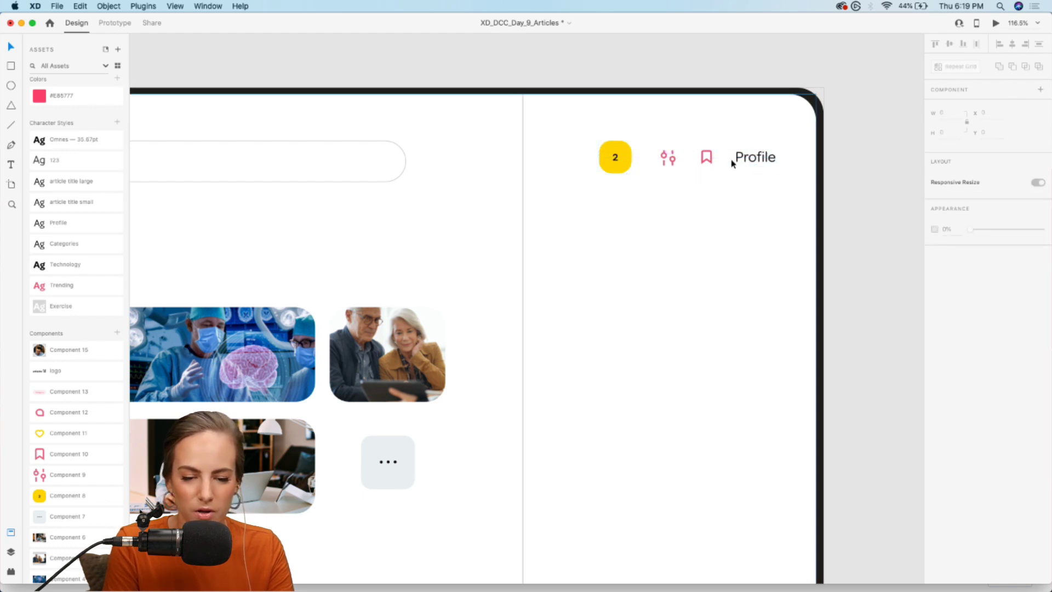
click(723, 165)
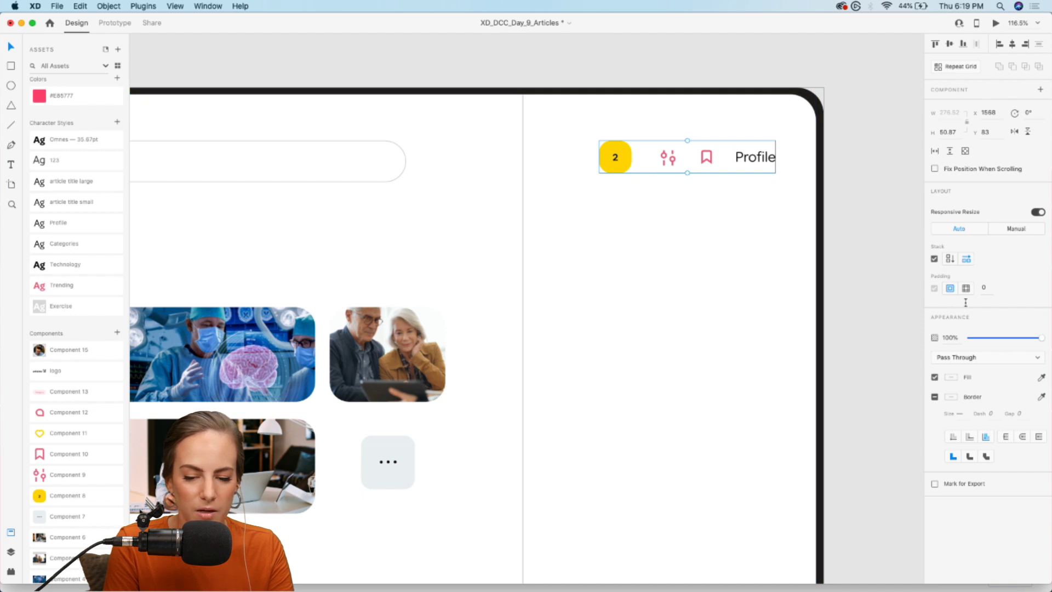
Copy the yellow badge's square and number to a spot below the header icons and group the copy.
scroll(615, 157, up, 5)
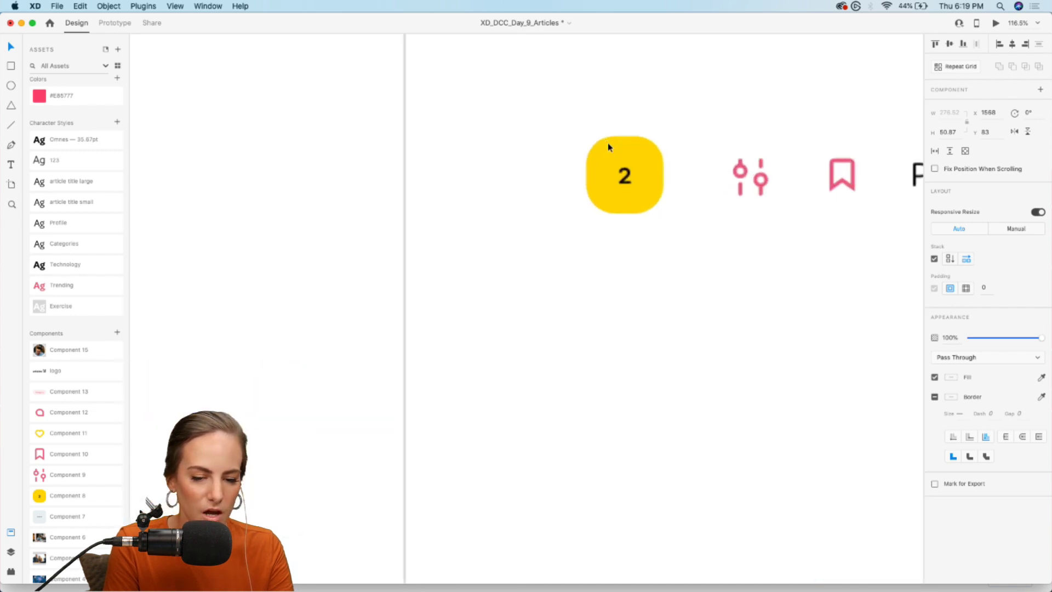
double_click(640, 154)
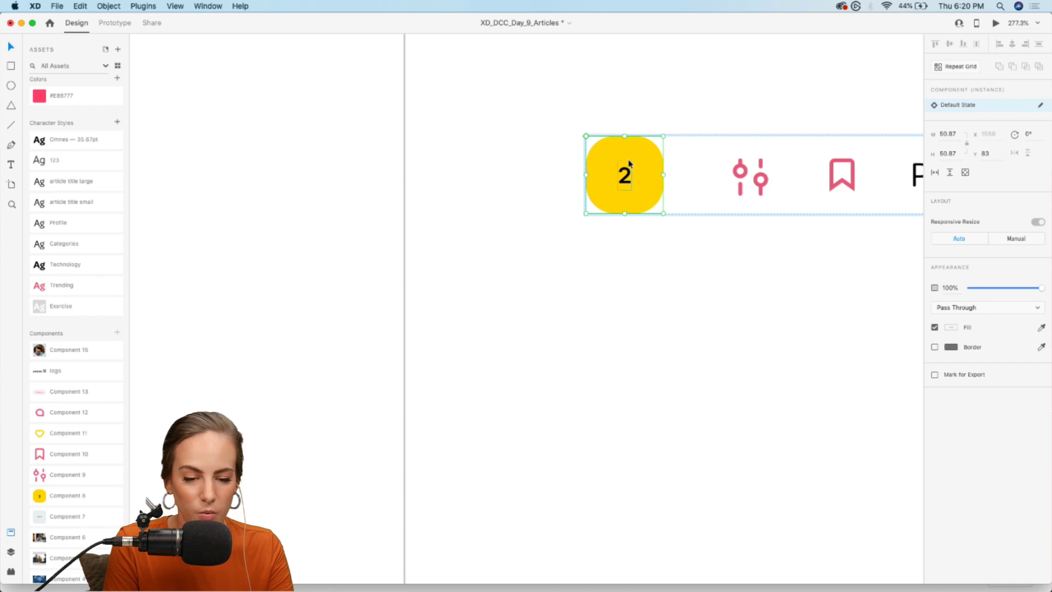
double_click(629, 163)
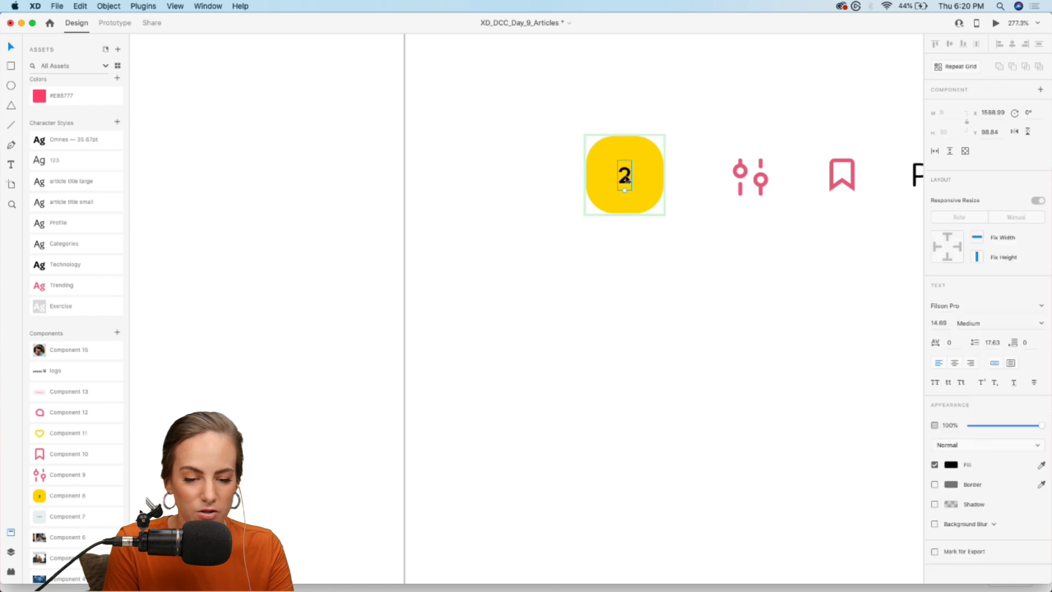
click(642, 232)
click(650, 157)
double_click(648, 159)
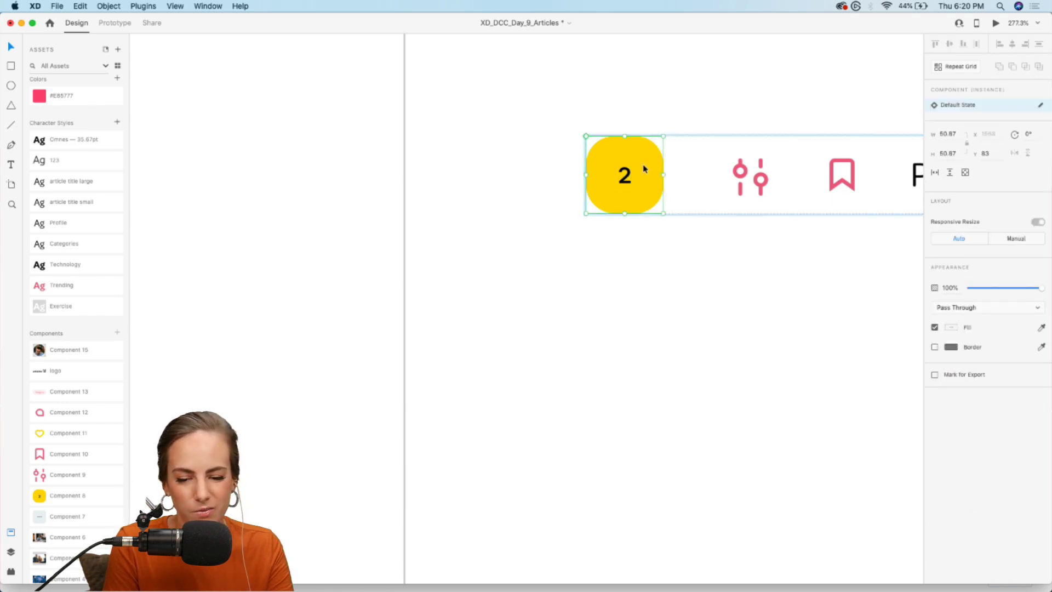
double_click(643, 168)
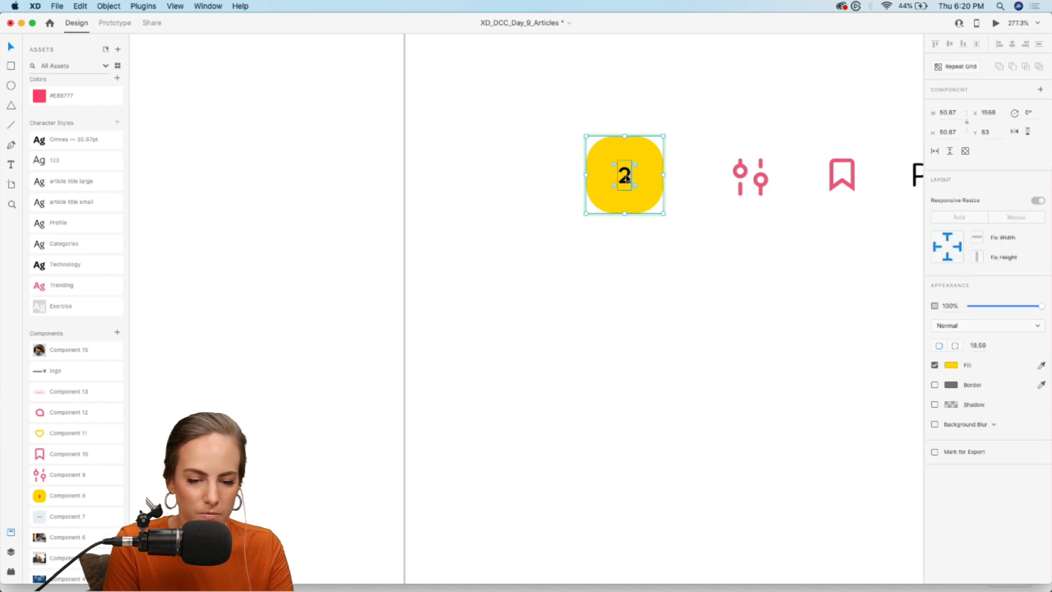
shift+click(628, 178)
scroll(664, 350, down, 5)
scroll(646, 306, down, 3)
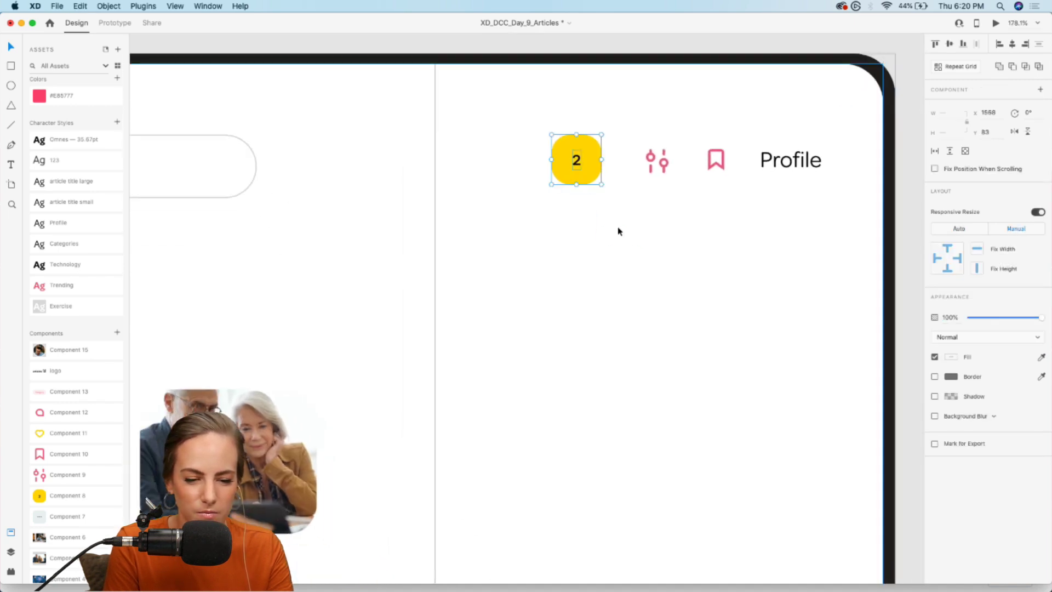
drag(583, 163, 583, 257)
key(super+g)
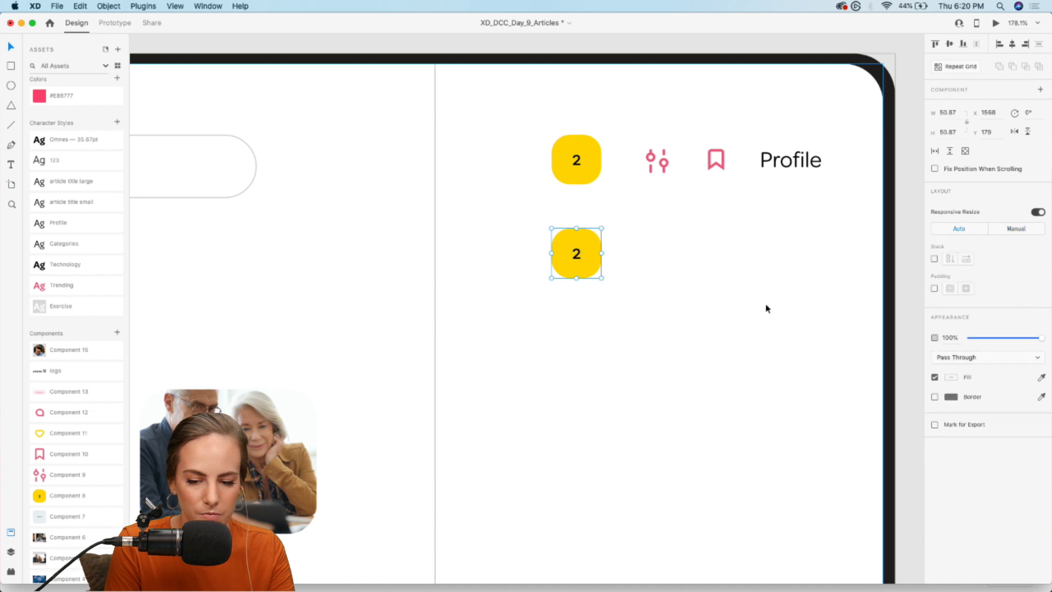
Turn on padding for the badge copy and try equal padding of 16 and a wider right side.
click(935, 289)
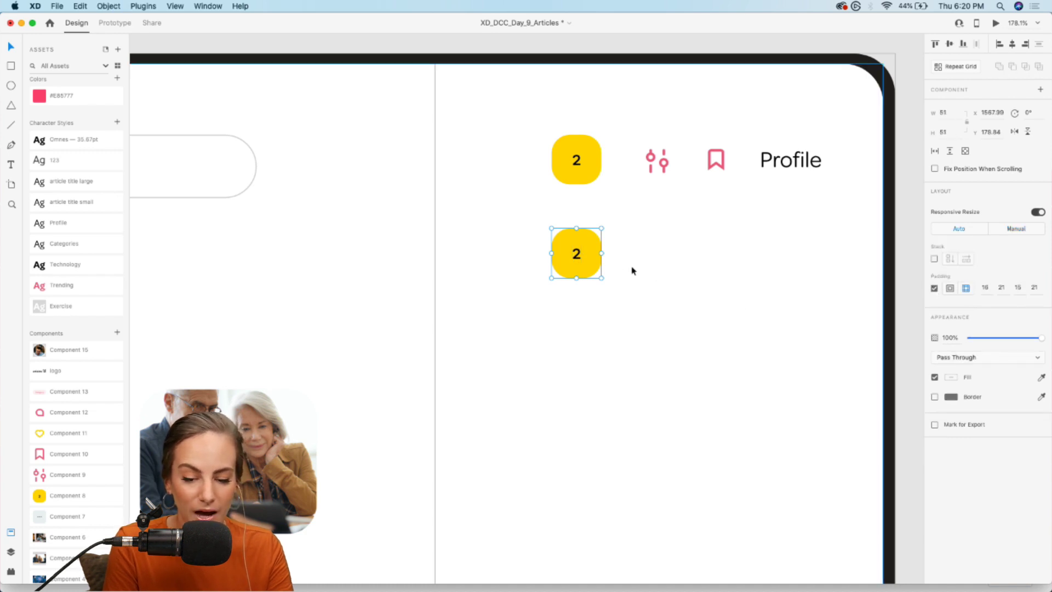
scroll(628, 258, up, 8)
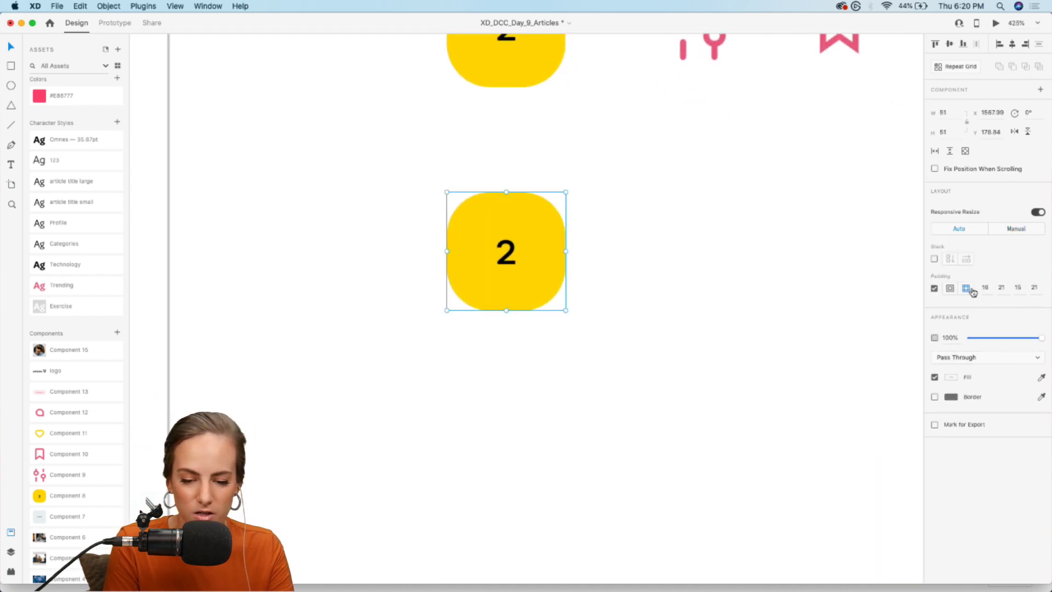
click(952, 289)
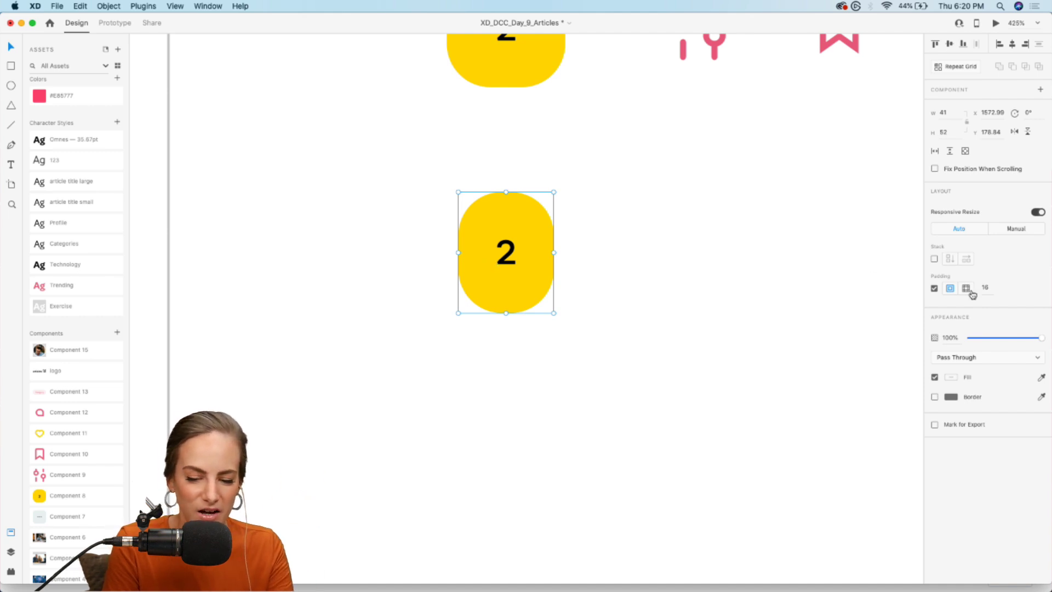
key(super+z)
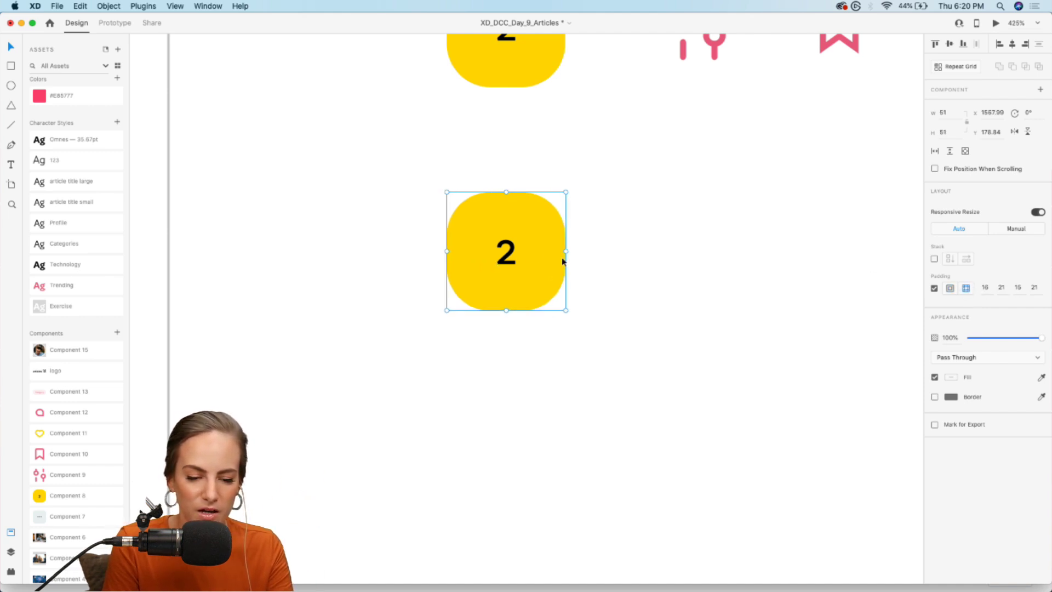
drag(546, 253, 572, 252)
key(super+z)
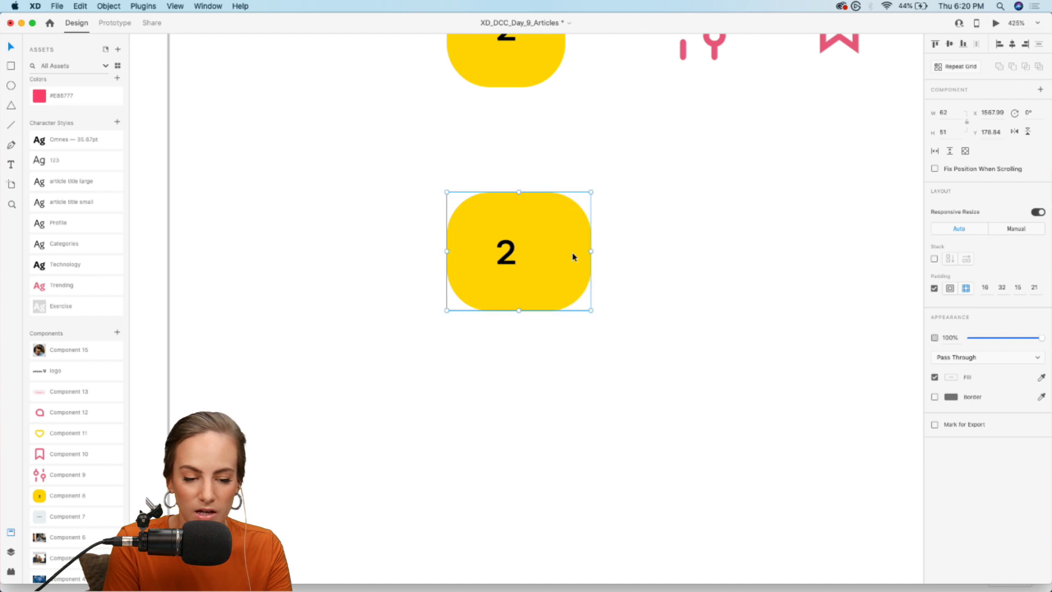
Delete the badge copy below the header icons.
key(Delete)
scroll(492, 225, down, 5)
right_click(492, 223)
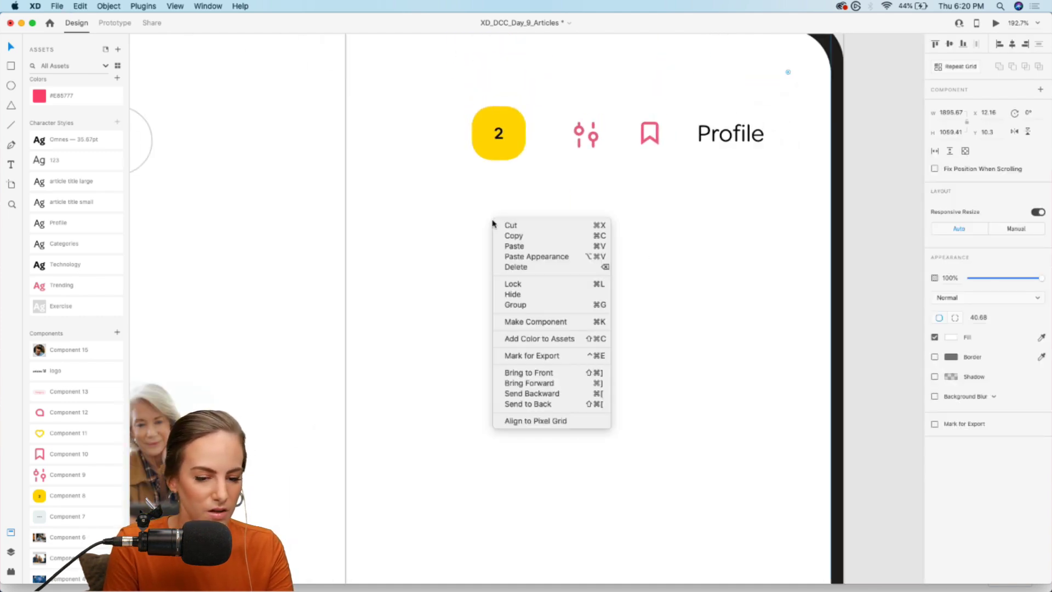
click(707, 255)
Add a "Trending" text label below the header icons in the right column.
scroll(706, 255, down, 5)
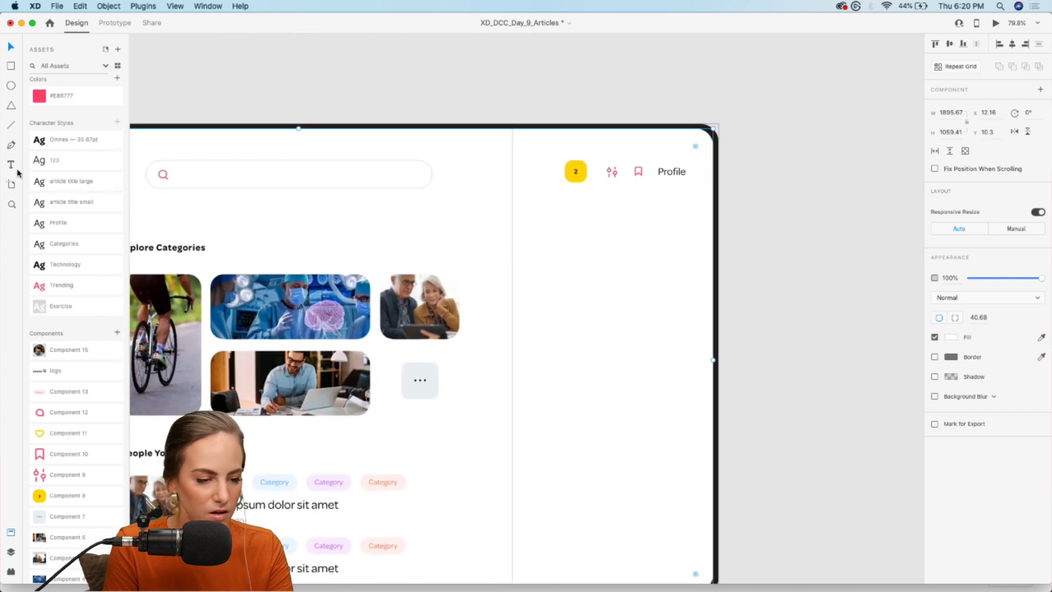
scroll(553, 239, up, 2)
drag(532, 219, 628, 273)
text(Trending)
key(Escape)
click(995, 335)
drag(537, 229, 549, 239)
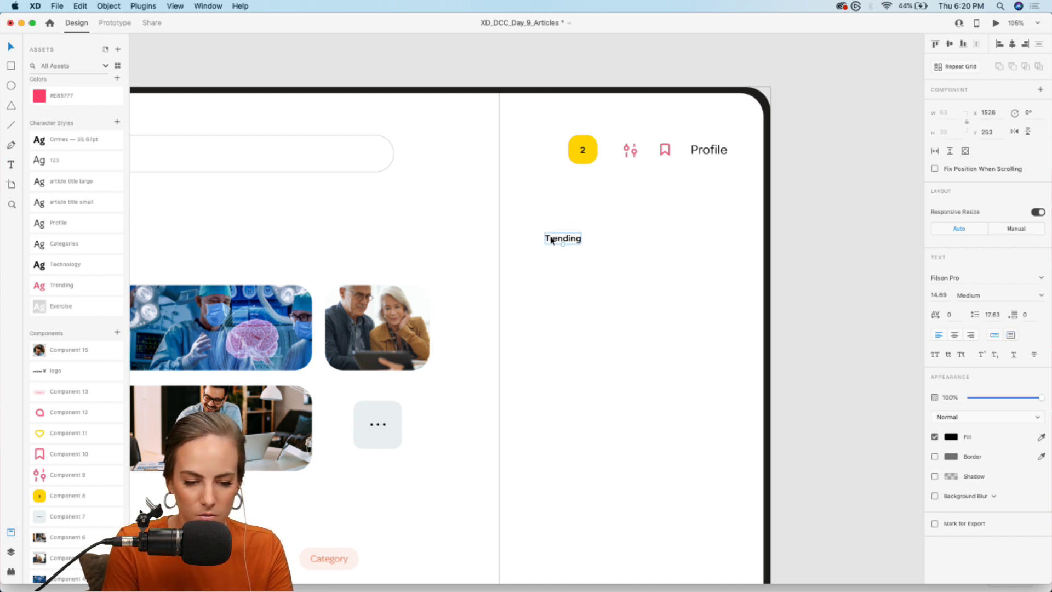
Move the Trending label down to Y 288, apply the Trending character style and set it in all caps.
scroll(550, 236, left, 10)
scroll(551, 236, right, 1)
drag(770, 206, 769, 225)
click(55, 286)
scroll(653, 258, right, 5)
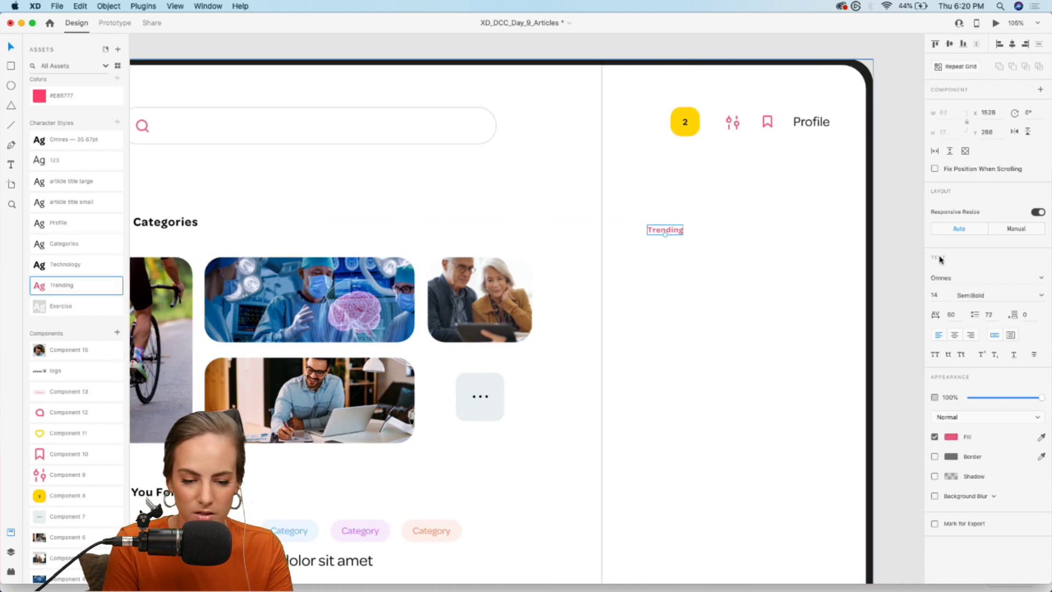
click(932, 354)
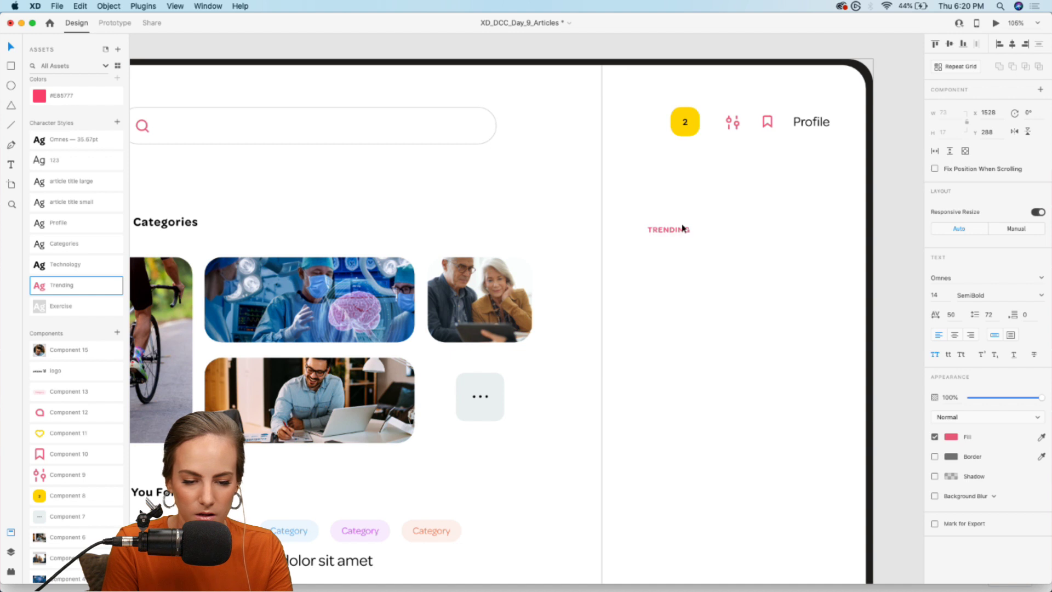
Place the pink comment bubble and yellow heart components on the TRENDING label's row near the column's right edge.
scroll(655, 230, right, 5)
drag(71, 435, 729, 229)
drag(64, 414, 664, 237)
scroll(706, 229, up, 5)
click(715, 250)
click(794, 241)
drag(794, 241, 763, 229)
scroll(756, 229, down, 4)
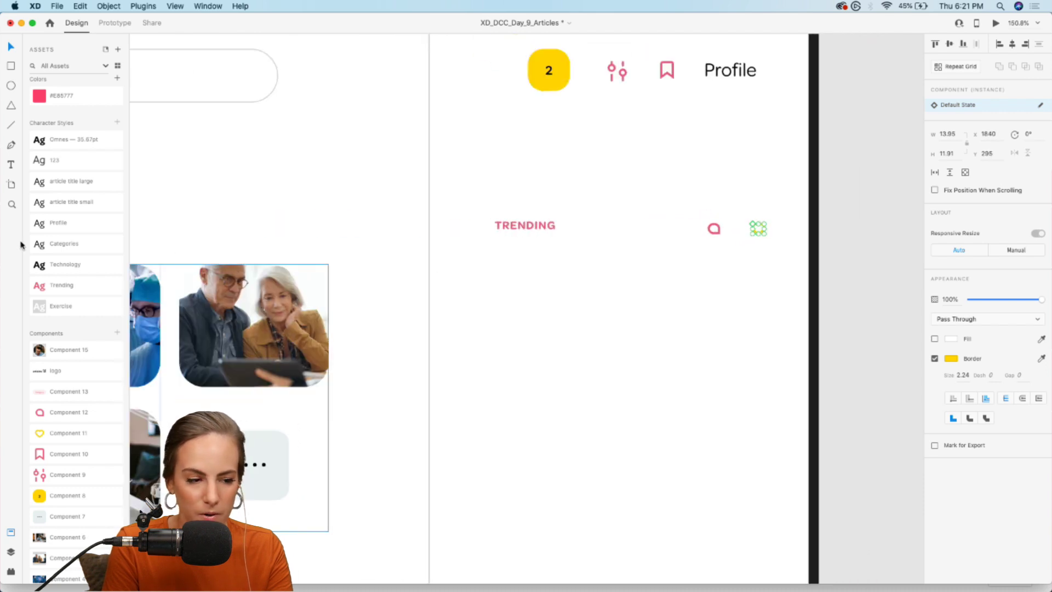
Copy the "Lorem Ipsum dolor sit amet" title from the first People You Follow row to below the TRENDING label.
scroll(599, 331, down, 4)
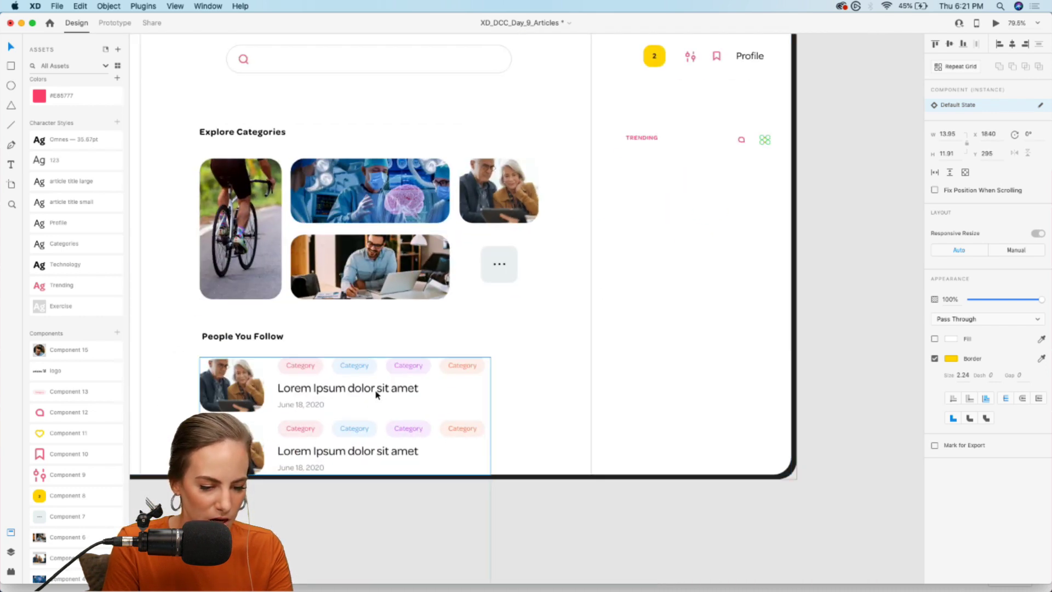
click(361, 394)
double_click(362, 394)
double_click(372, 393)
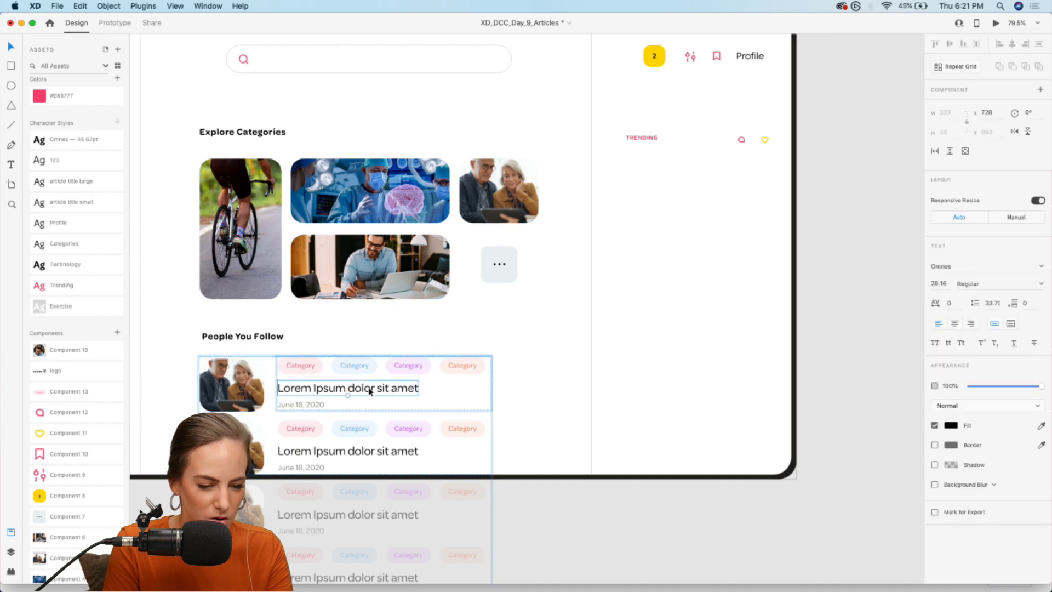
key(Escape)
scroll(678, 260, up, 4)
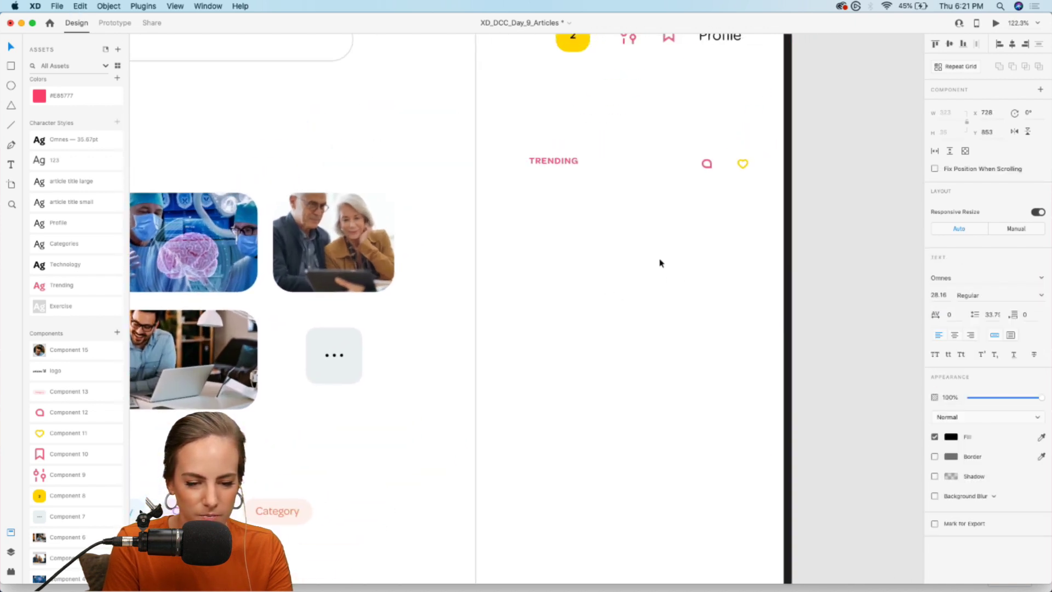
drag(344, 430, 714, 197)
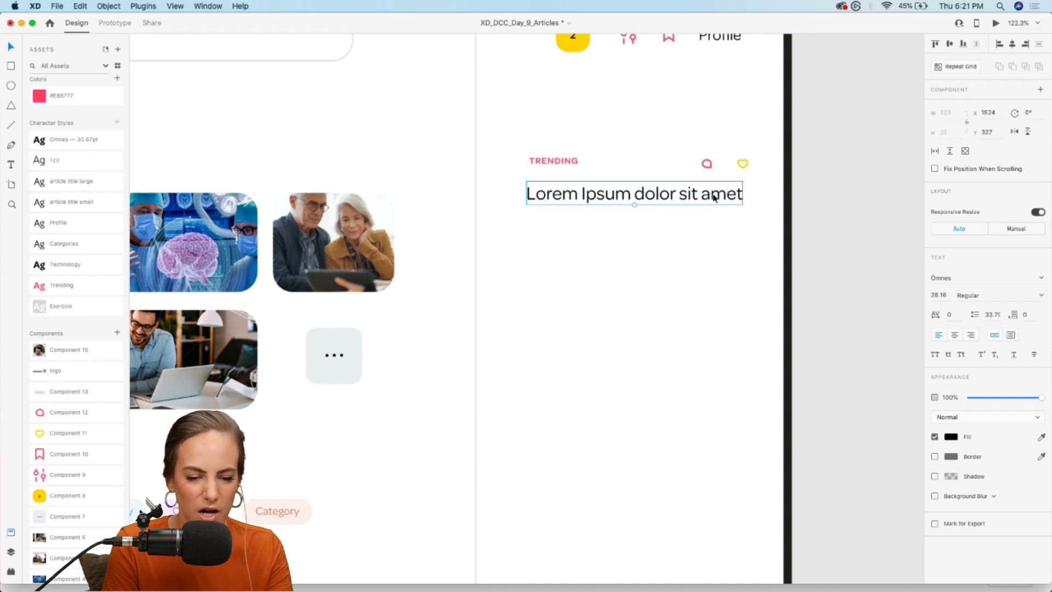
Apply the article title large style to the copied title and make it a fixed-size text area about 336 by 172.
click(71, 181)
click(1011, 335)
drag(832, 206, 752, 292)
Extend the title text to "Lorem Ipsum dolor sit amet lorem ipsum".
double_click(607, 218)
key(Right)
text(lorem ip)
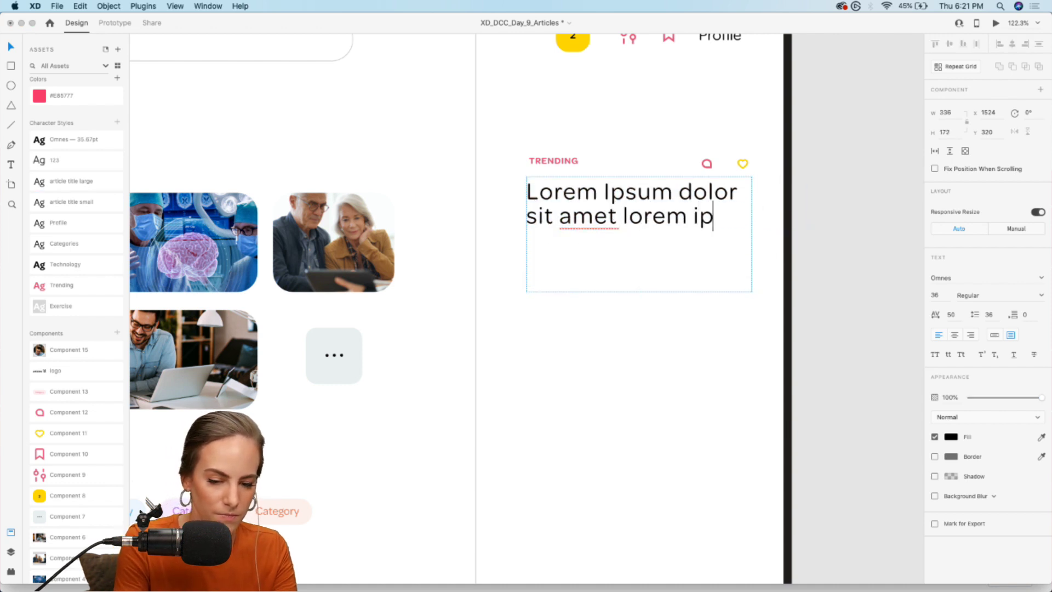
text(sum)
key(Escape)
key(Escape)
Shift the title text area and TRENDING label left to share a left edge at X 1502, and reposition the heart icon.
click(534, 230)
drag(524, 235, 555, 216)
scroll(554, 216, up, 5)
scroll(554, 207, up, 2)
scroll(554, 207, right, 2)
click(501, 171)
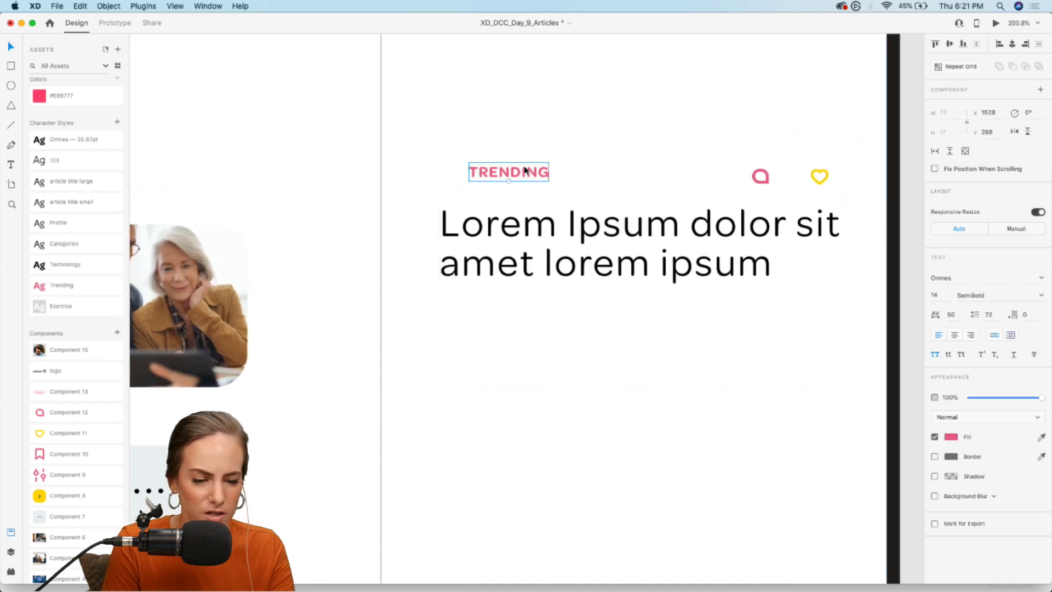
drag(494, 171, 508, 173)
mouse_move(767, 184)
mouse_down()
mouse_move(743, 186)
mouse_move(775, 189)
mouse_move(761, 189)
mouse_up()
scroll(750, 171, up, 5)
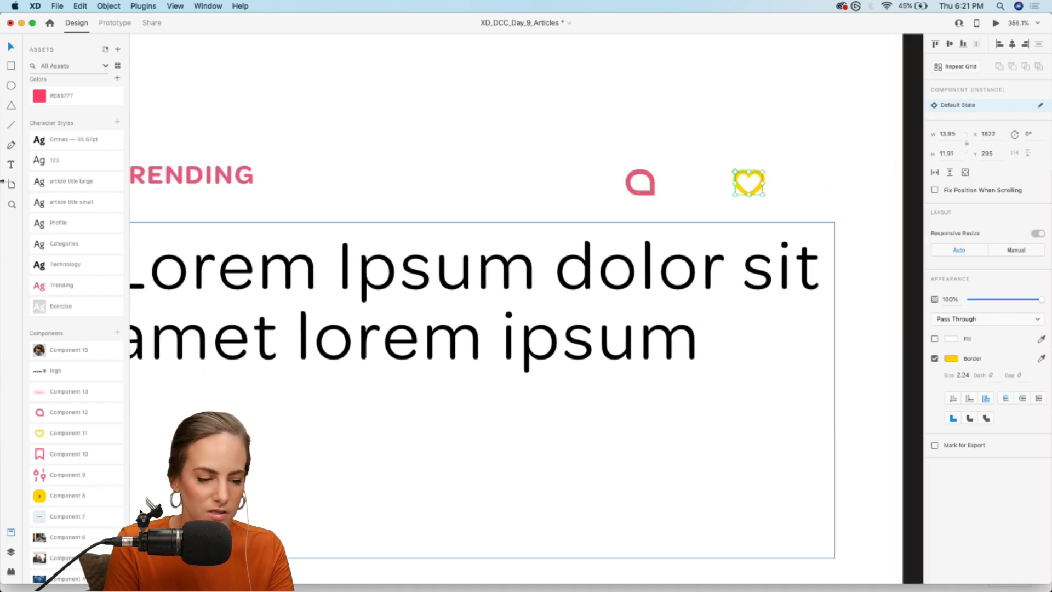
Add "123" counts in the 123 character style beside the comment bubble and the heart icon.
click(11, 165)
drag(415, 113, 547, 166)
text(123)
key(Escape)
click(995, 335)
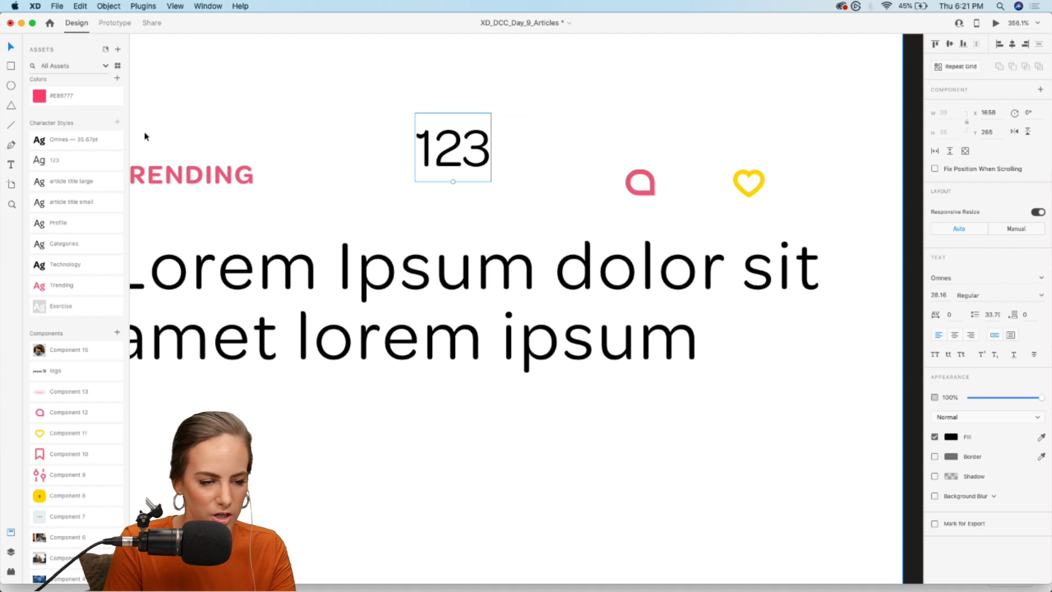
click(66, 167)
drag(437, 158, 774, 189)
scroll(774, 188, up, 3)
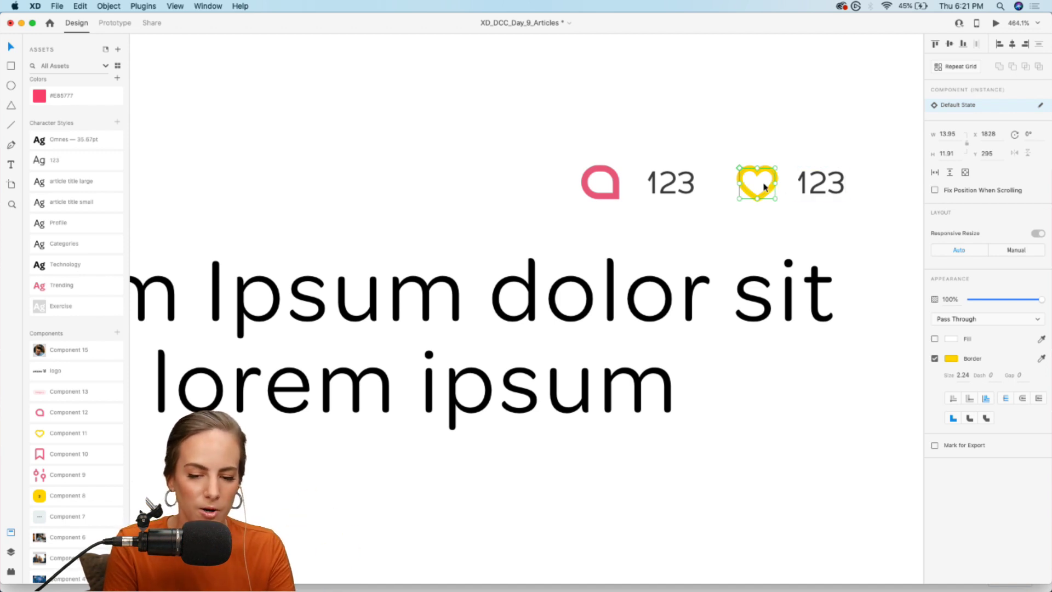
Group each icon with its count, both pairs together, the pairs with the TRENDING label, and that row with the title.
shift+click(816, 196)
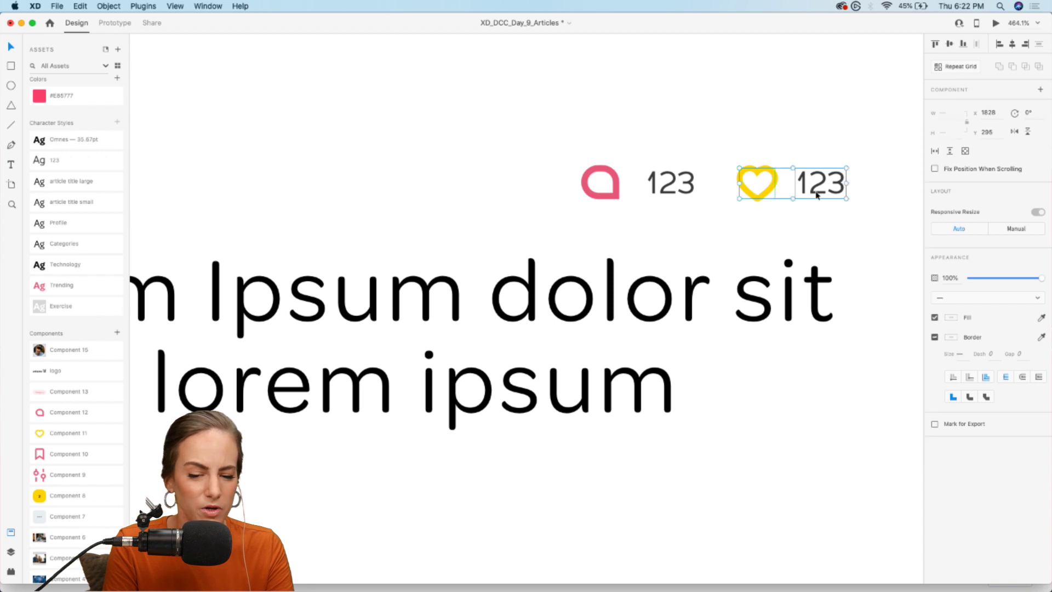
click(681, 188)
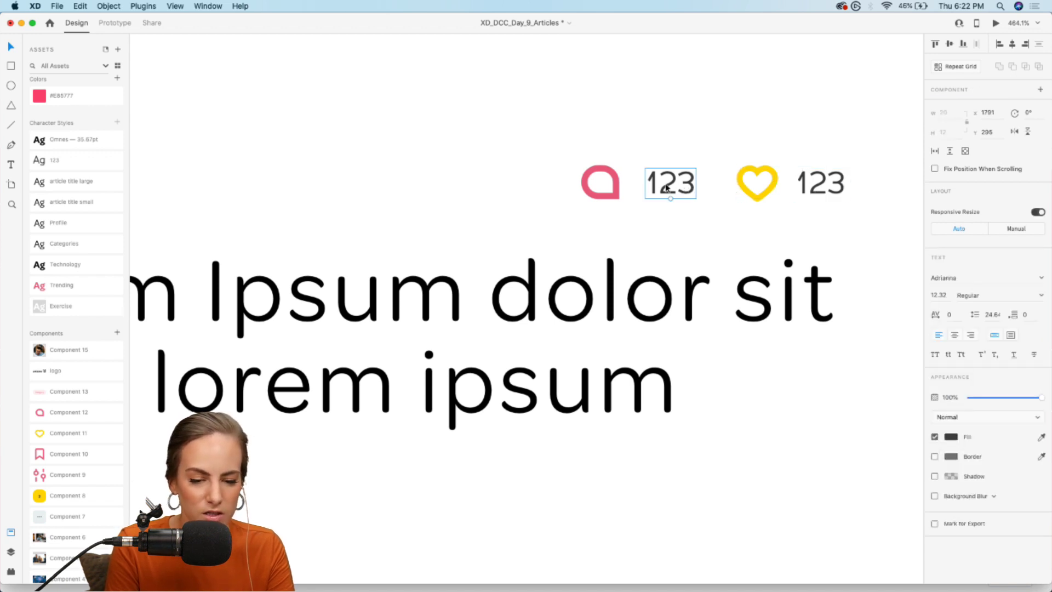
shift+click(616, 190)
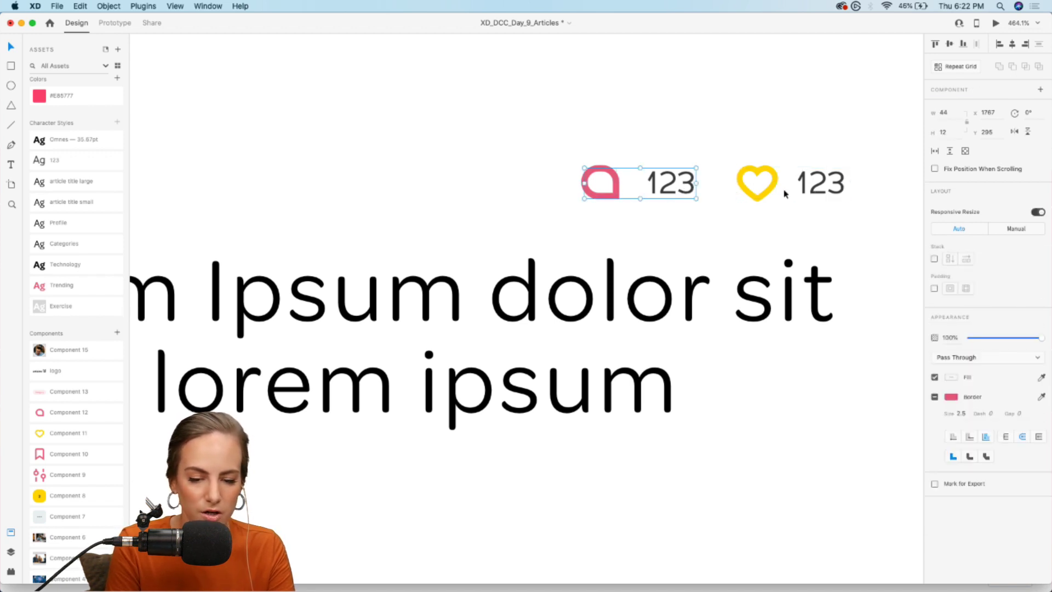
shift+click(819, 189)
scroll(818, 186, down, 5)
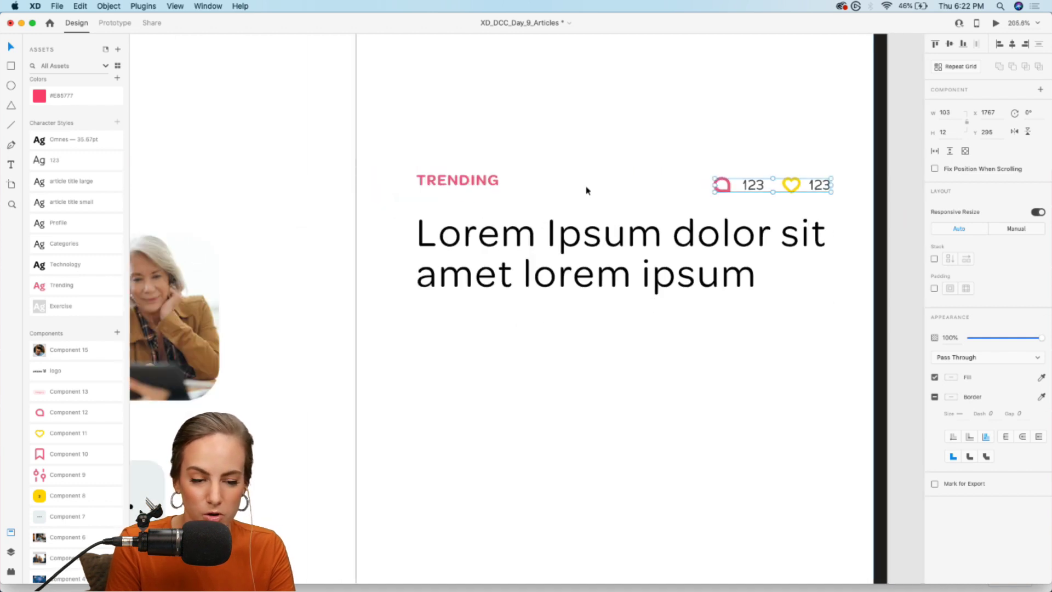
click(562, 237)
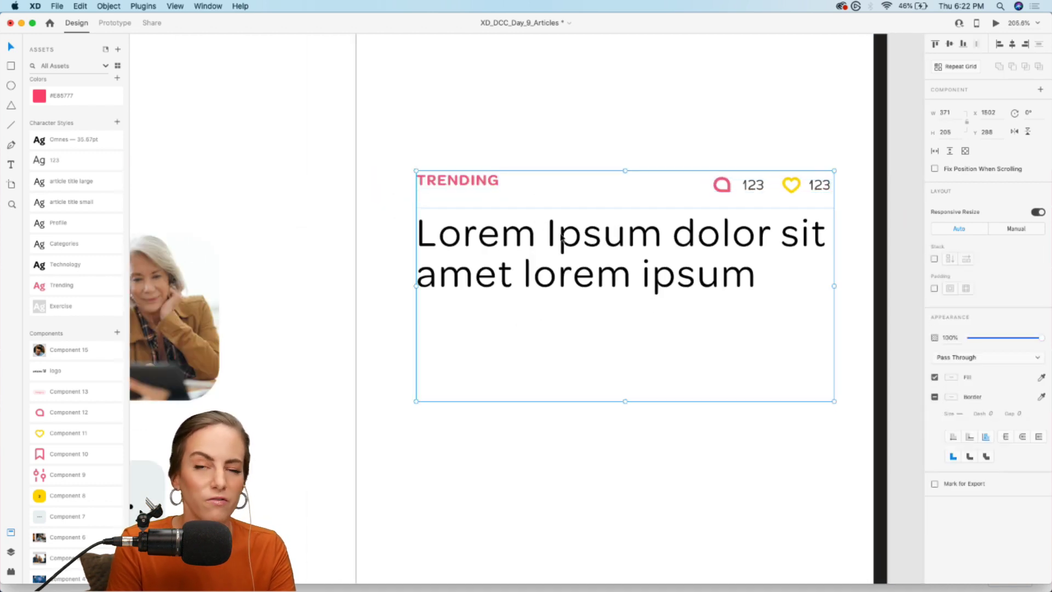
Turn on a vertical stack for the trending card group and set its padding to 35.
scroll(561, 237, down, 3)
click(843, 228)
click(703, 234)
click(935, 259)
key(super+3)
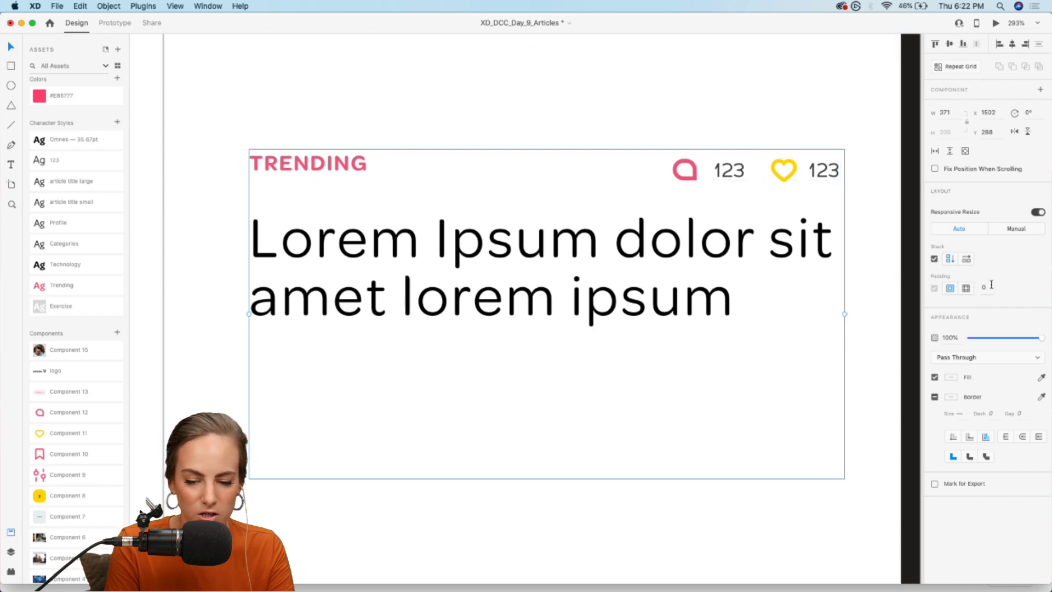
drag(974, 286, 994, 287)
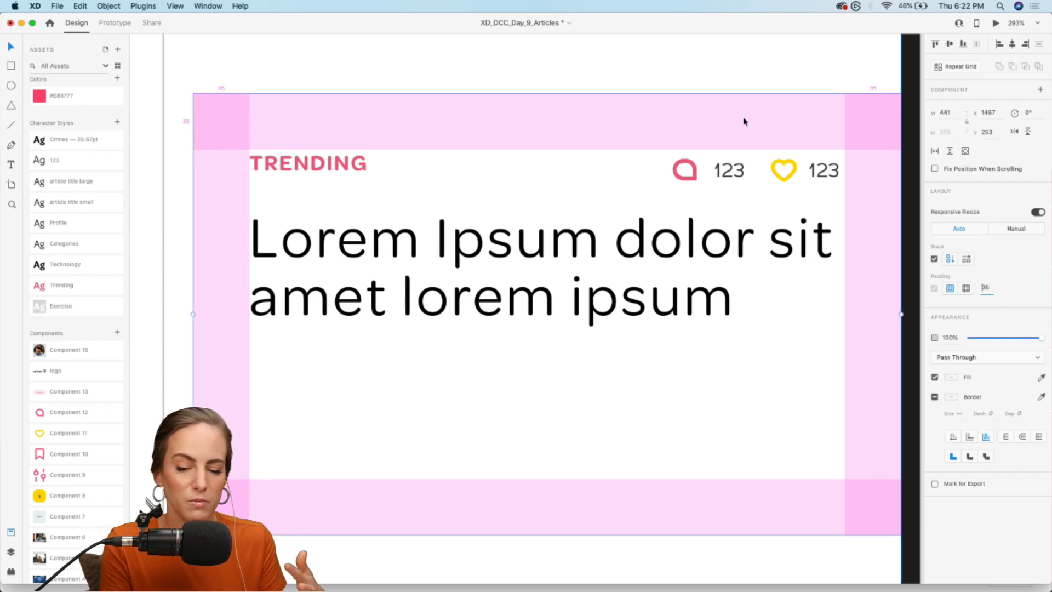
click(804, 153)
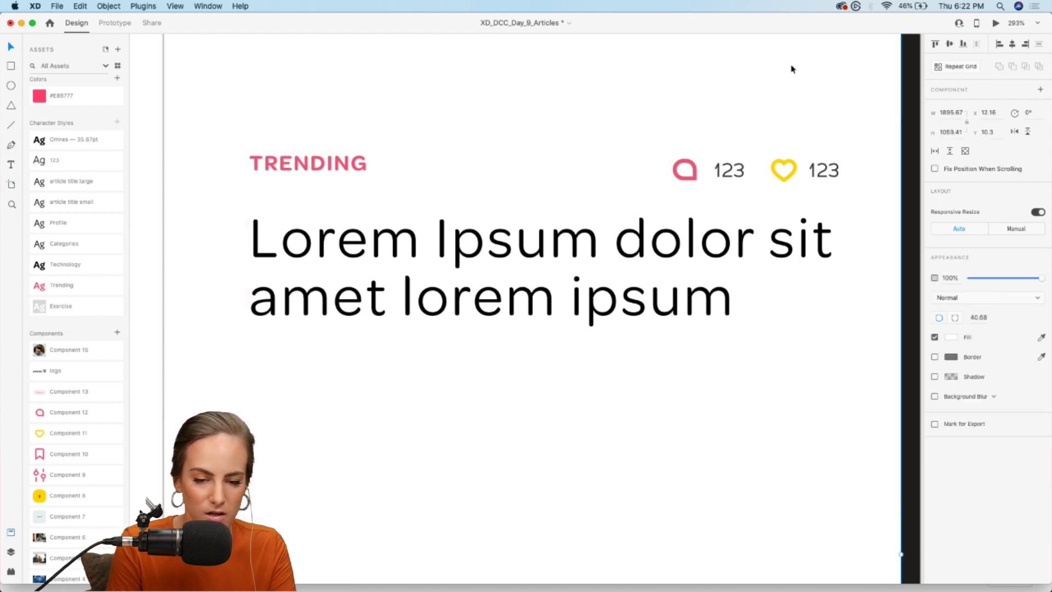
key(Escape)
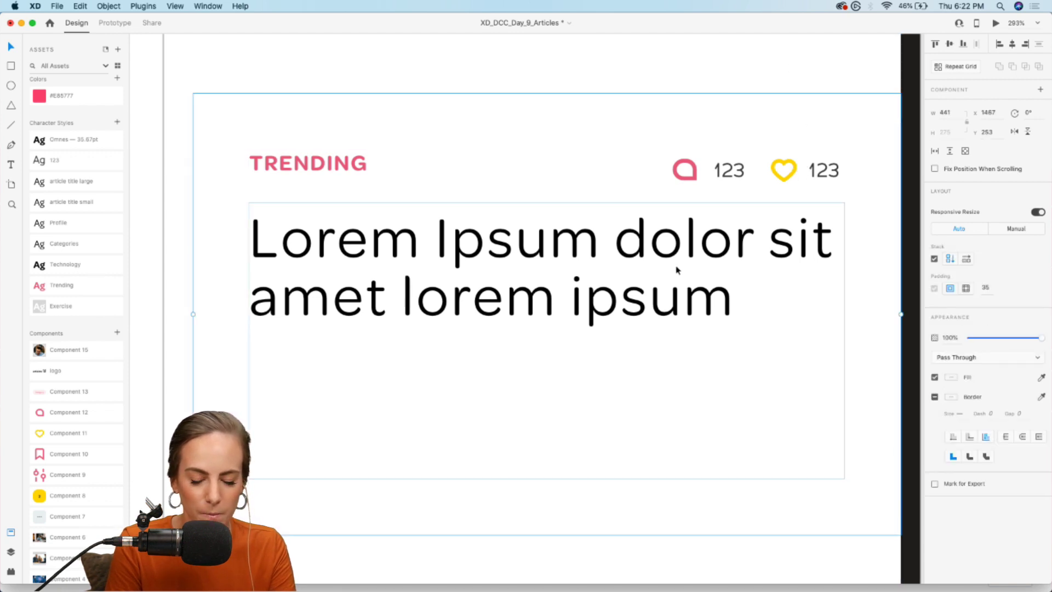
Try reordering the stack by moving the title above the TRENDING row, and undo it.
scroll(679, 280, down, 3)
scroll(678, 281, right, 2)
click(570, 277)
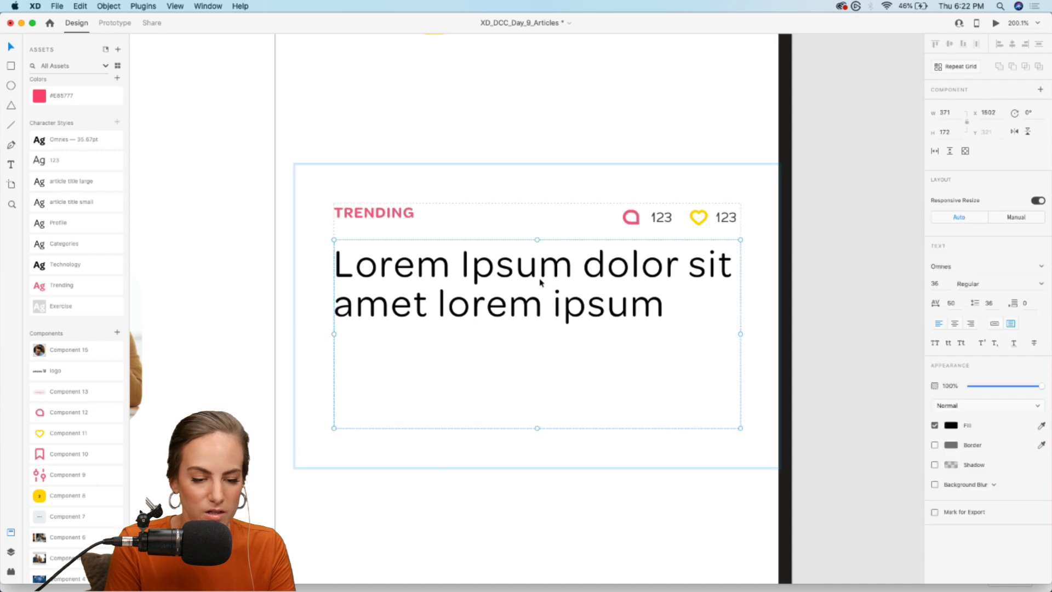
drag(570, 277, 568, 237)
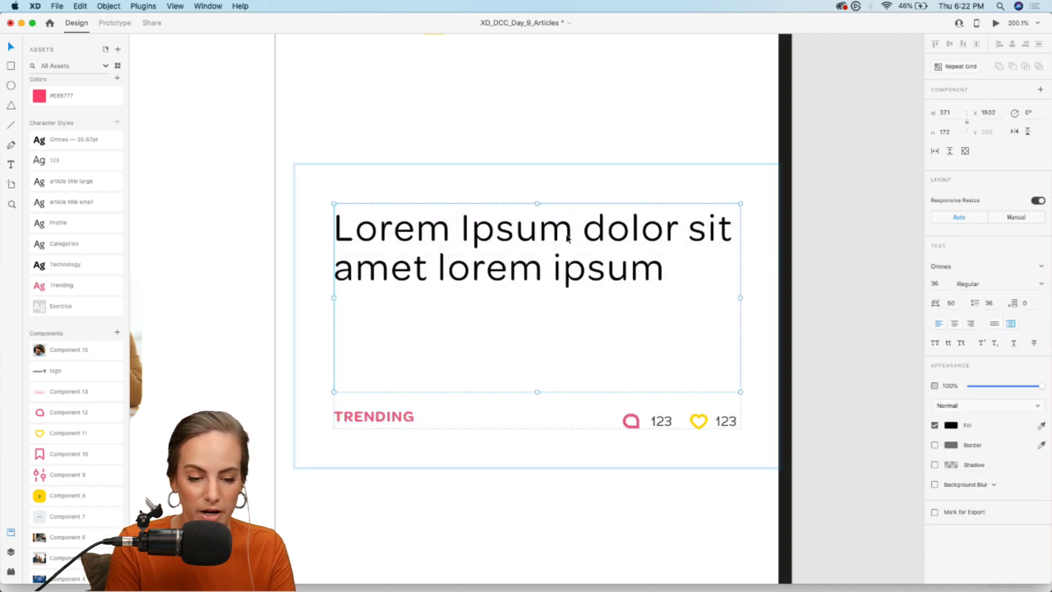
key(super+z)
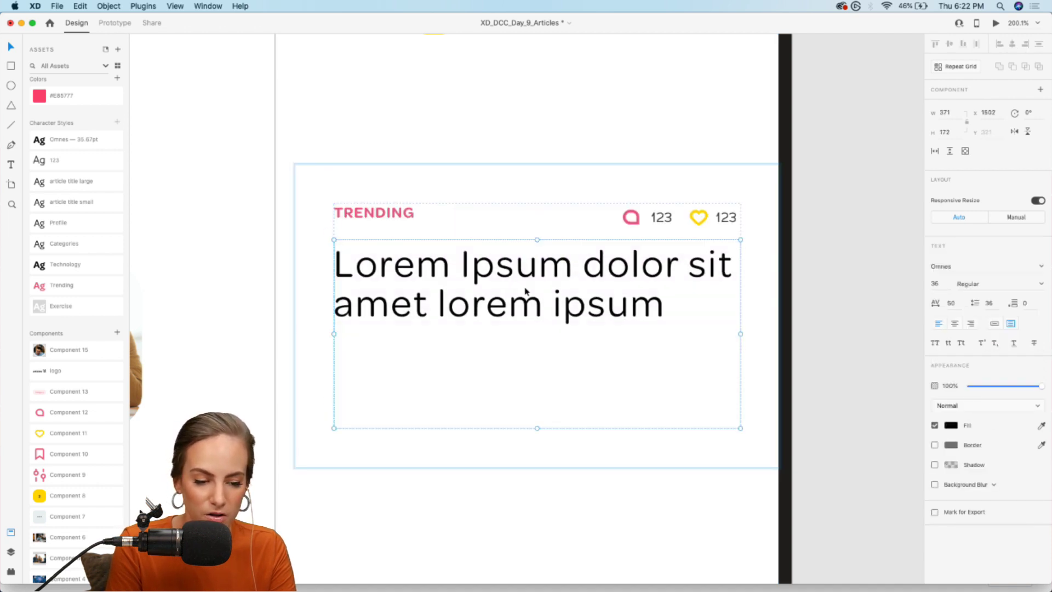
Try moving the comment count past the heart count in the TRENDING row, and undo the change.
click(665, 221)
double_click(663, 219)
drag(664, 219, 745, 219)
key(super+z)
key(super+z)
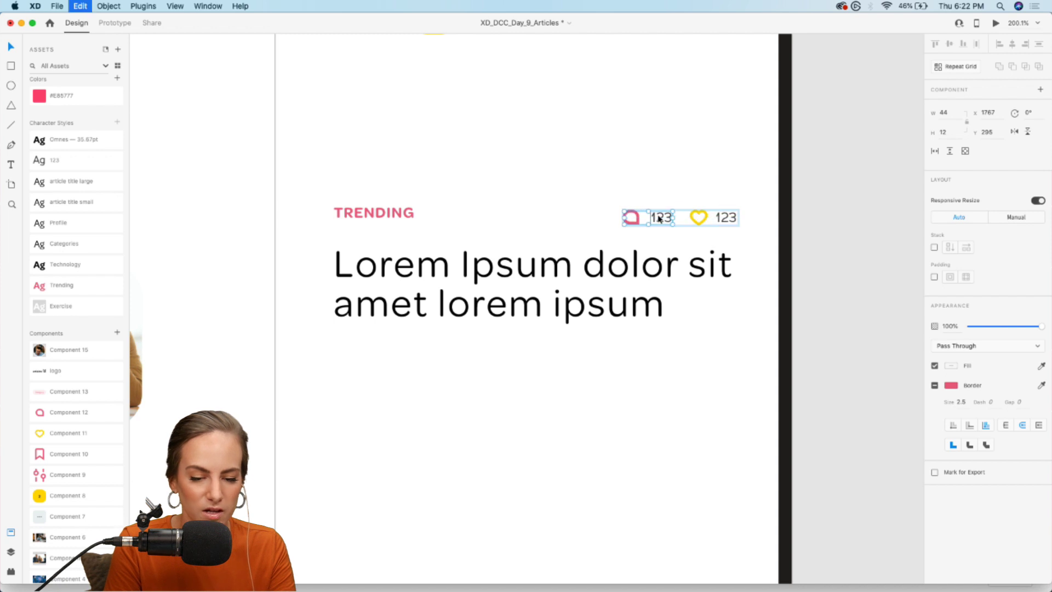
key(super+z)
key(super+shift+z)
Try moving the heart count over to the TRENDING label, and undo the move.
click(719, 224)
double_click(726, 222)
drag(726, 222, 409, 227)
key(super+z)
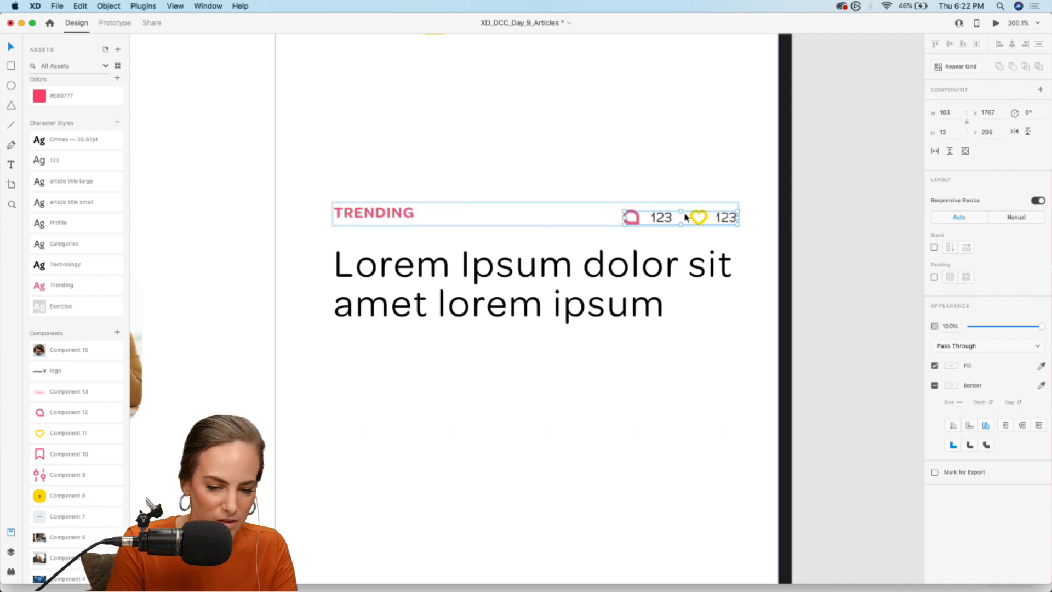
click(669, 282)
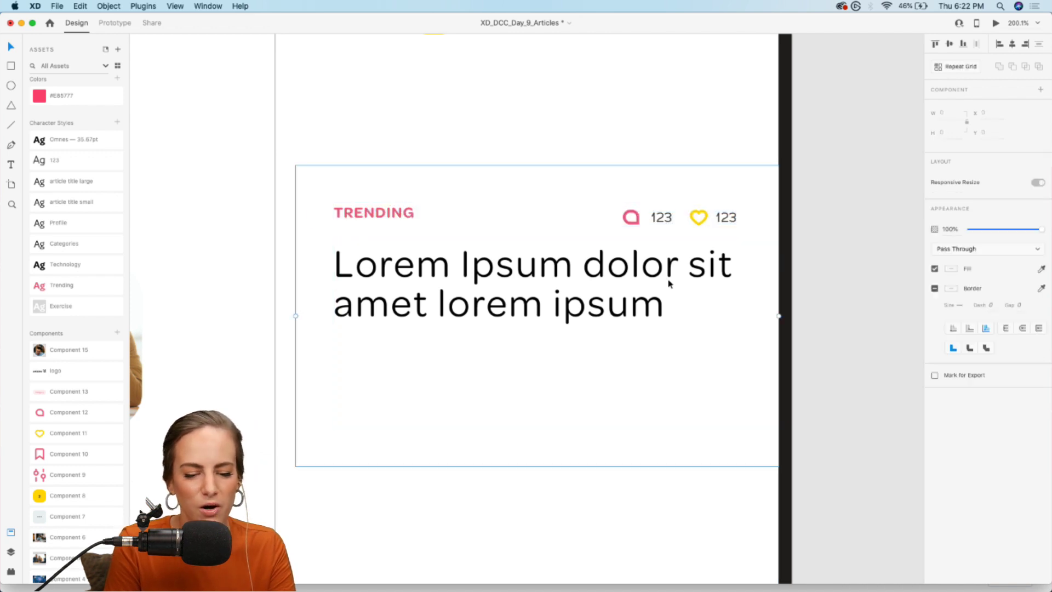
Try a horizontal stack on the TRENDING row and move the icon counts toward the label, and undo it.
click(658, 222)
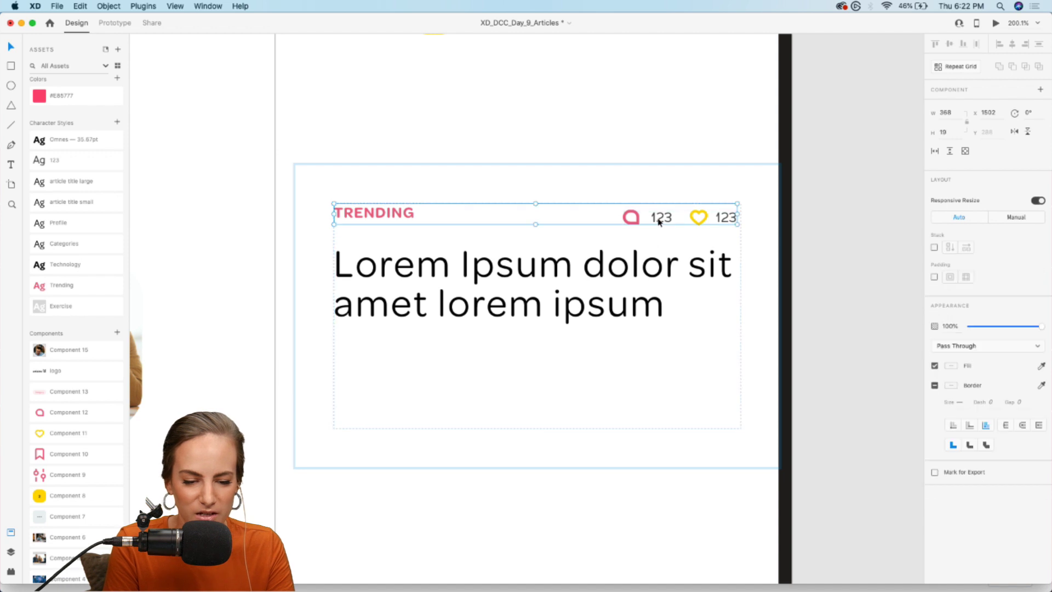
click(935, 247)
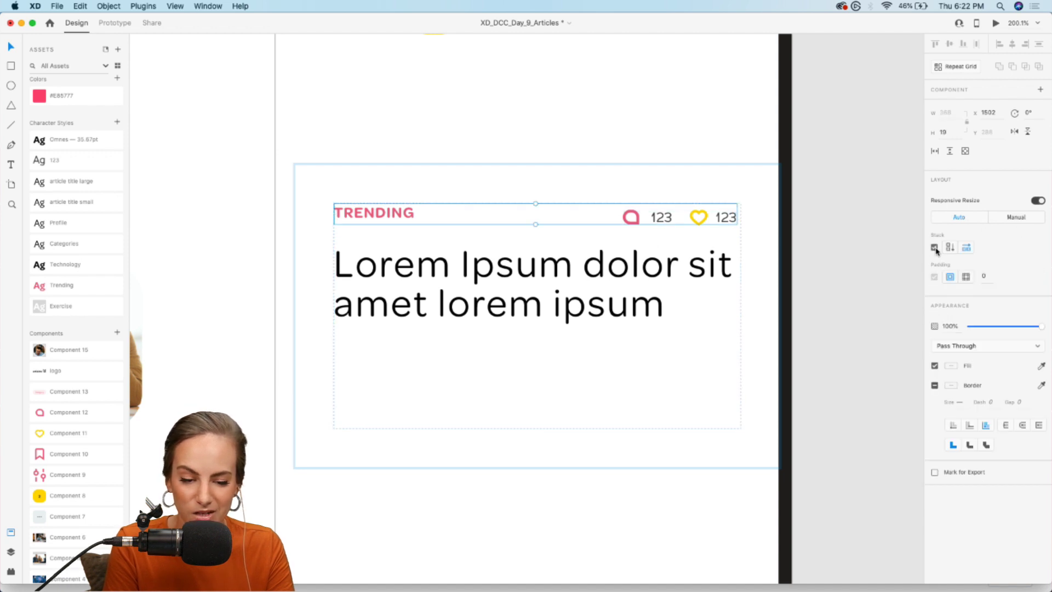
double_click(727, 219)
drag(729, 220, 482, 218)
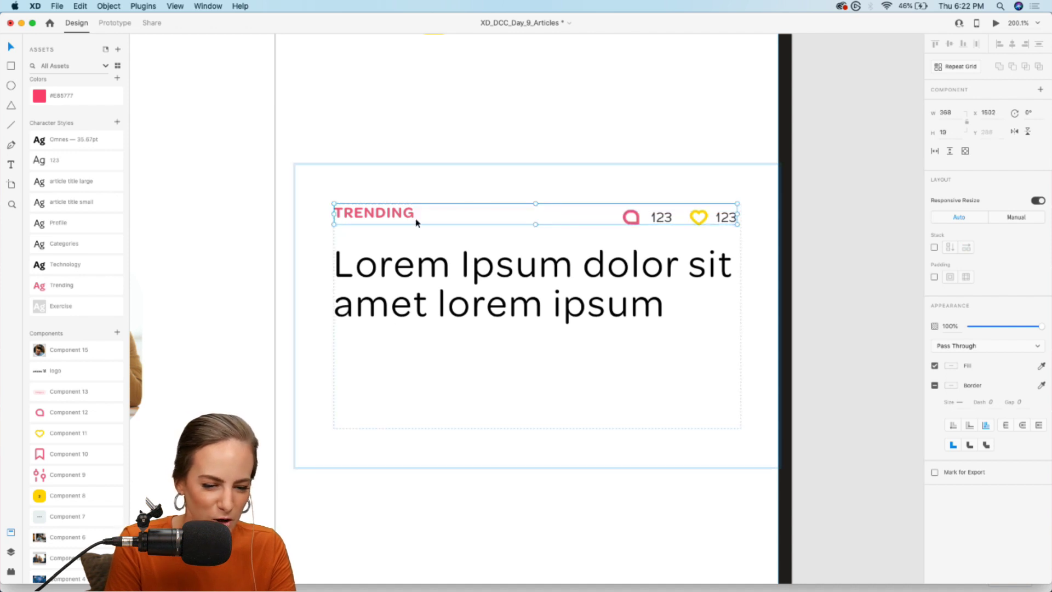
Swap the title with the TRENDING row in the card's vertical stack once more, and undo the swap.
click(412, 264)
drag(489, 289, 488, 225)
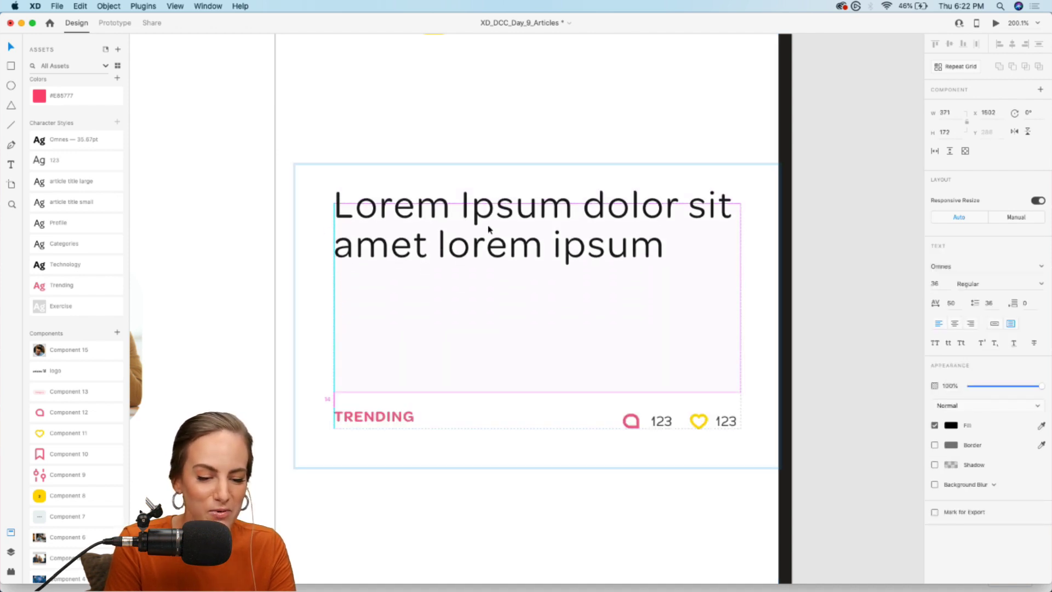
key(super+z)
click(888, 227)
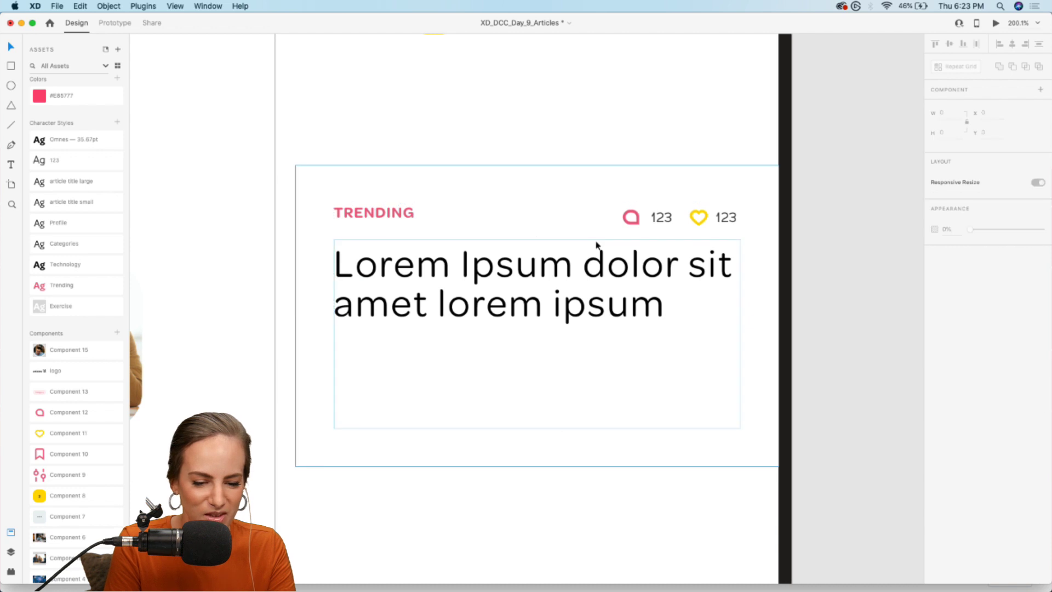
Turn the trending card into a repeat grid and extend it down the column to a height of about 728.
scroll(594, 230, down, 5)
click(580, 254)
scroll(713, 192, down, 2)
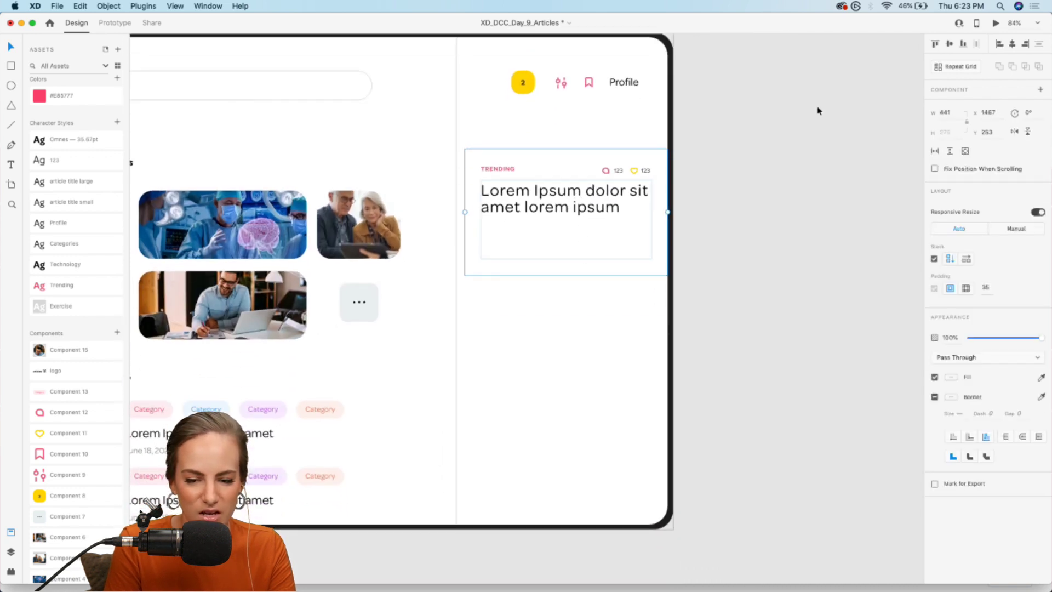
click(945, 70)
drag(565, 261, 568, 488)
Tighten the vertical spacing between the repeated trending cards so their empty text areas overlap the next card.
mouse_move(512, 361)
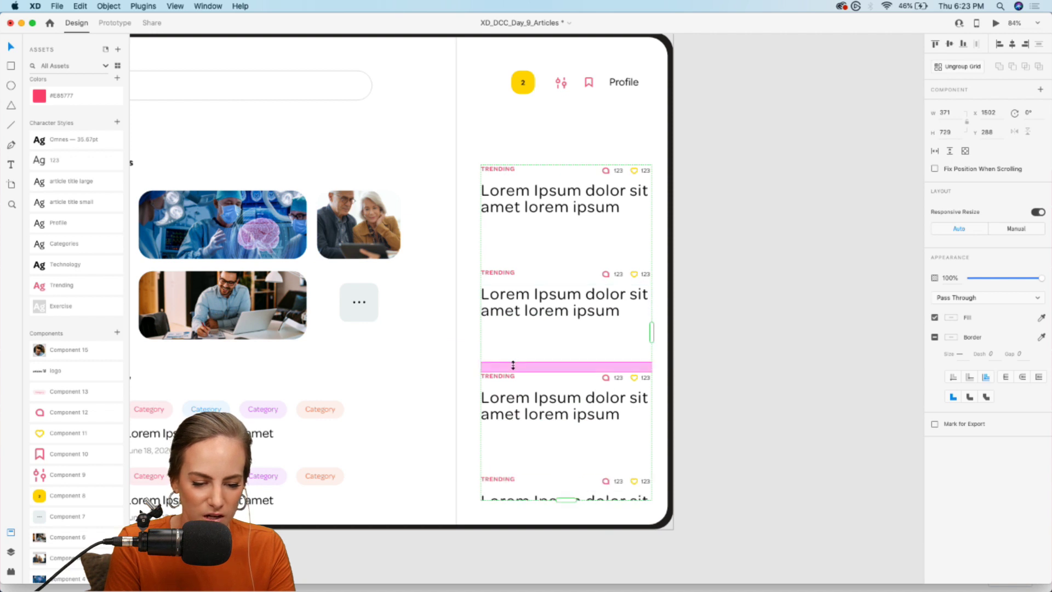
drag(513, 355, 514, 293)
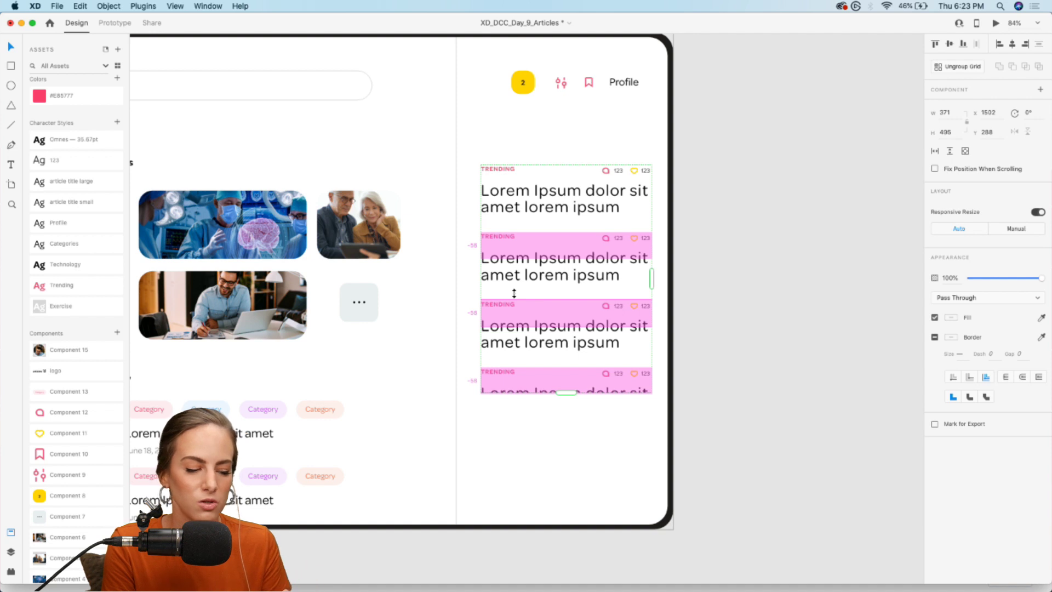
drag(514, 293, 515, 300)
Extend the trending repeat grid past the artboard's bottom edge to a height of about 1357.
drag(567, 393, 557, 568)
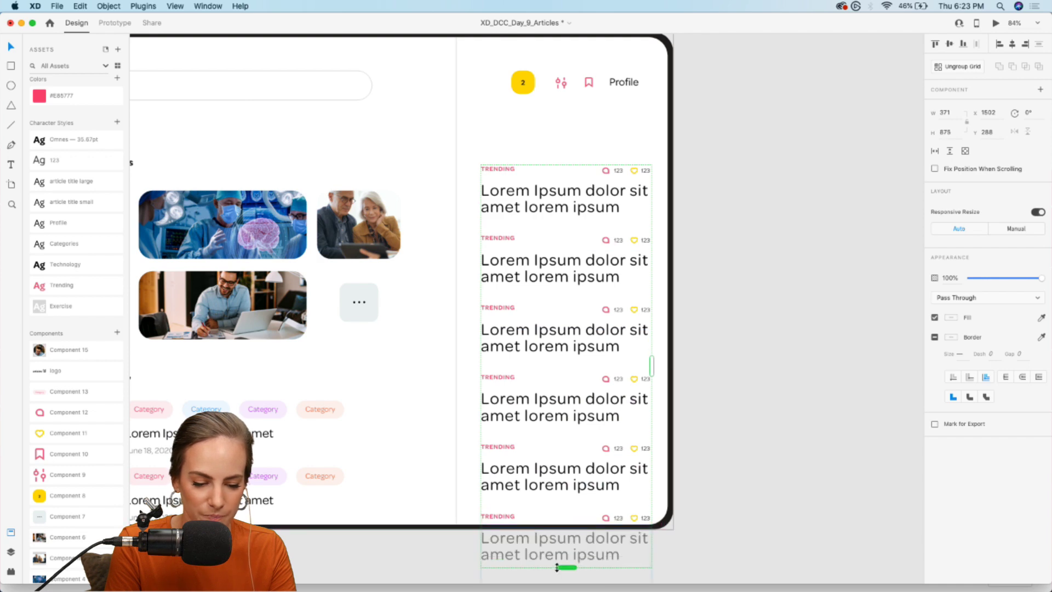
scroll(557, 568, down, 5)
drag(565, 385, 556, 498)
scroll(557, 497, up, 8)
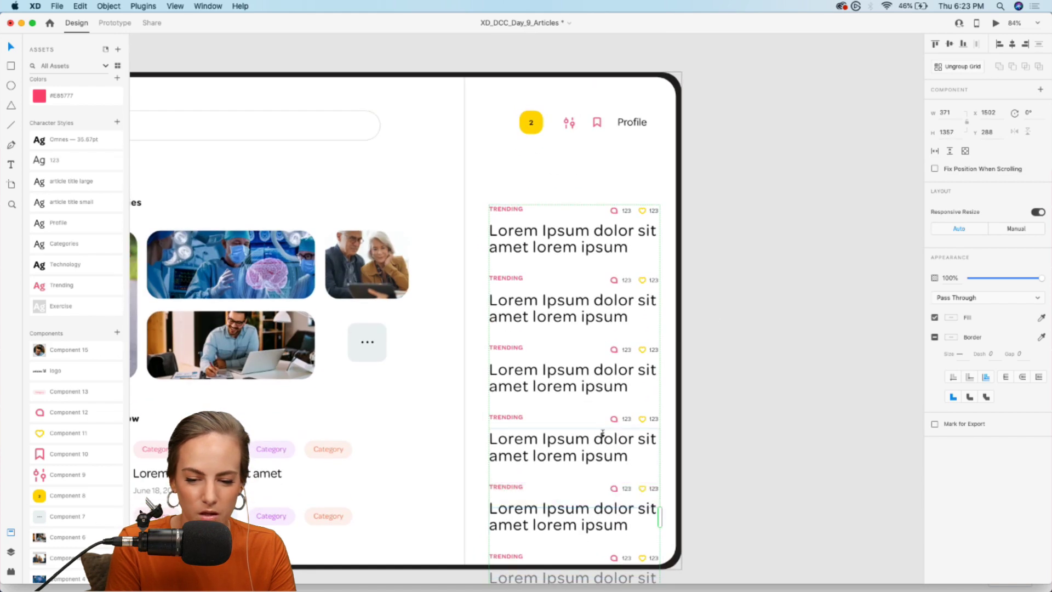
scroll(559, 479, down, 3)
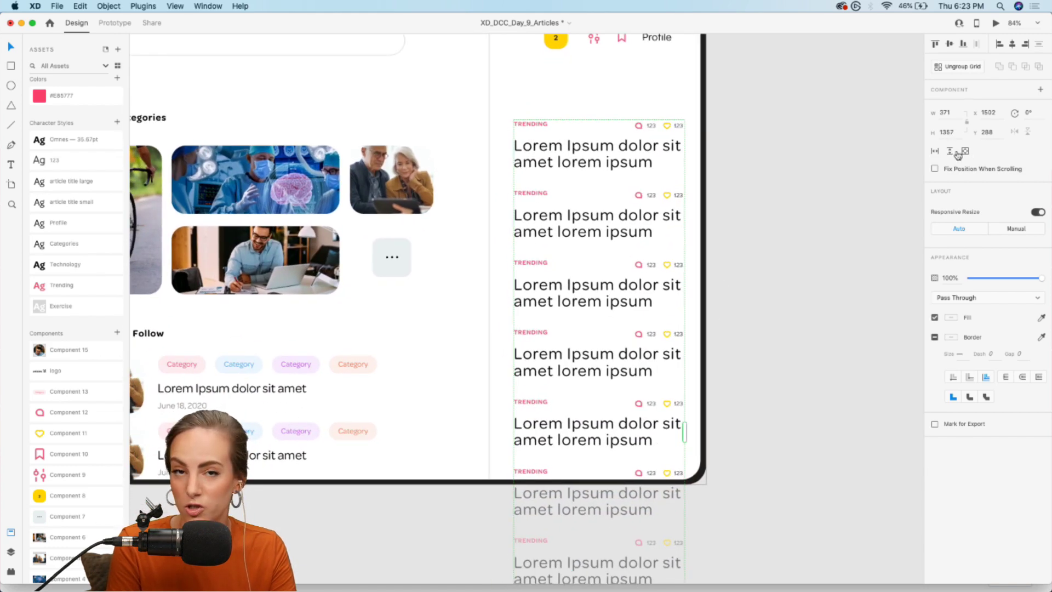
Make the trending repeat grid scroll vertically and shorten its viewport to a height of about 744.
click(953, 155)
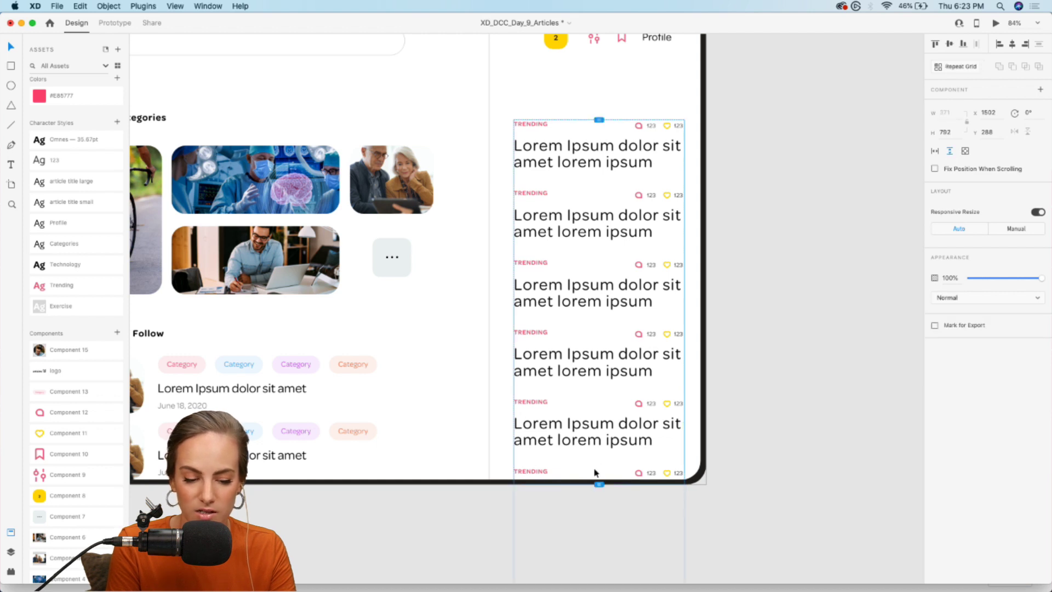
drag(599, 485, 599, 461)
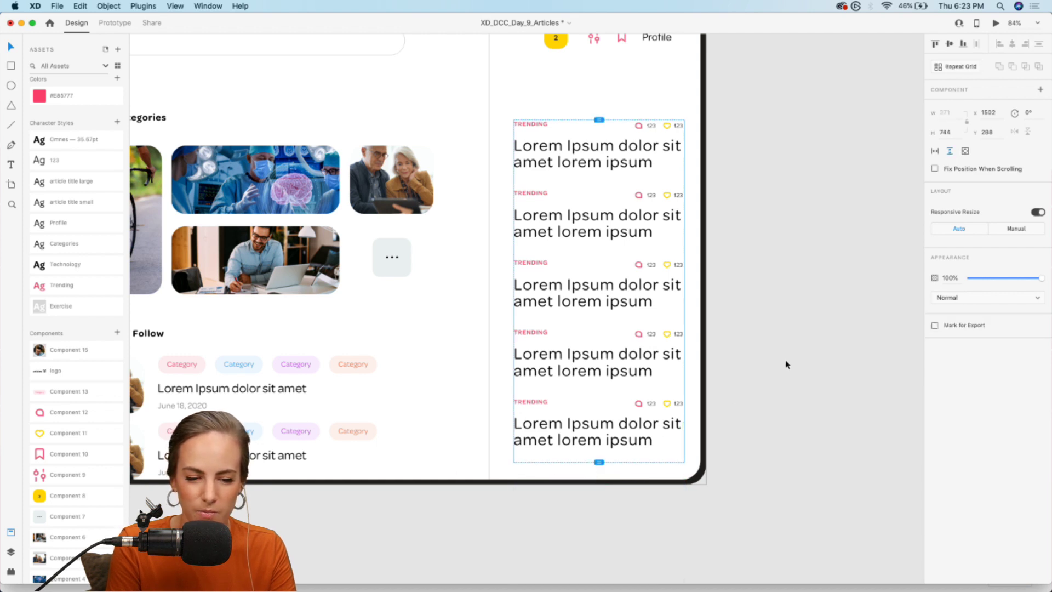
click(787, 364)
Preview the artboard and scroll the Trending list to check its vertical scrolling.
scroll(786, 363, left, 5)
scroll(787, 363, up, 1)
click(706, 317)
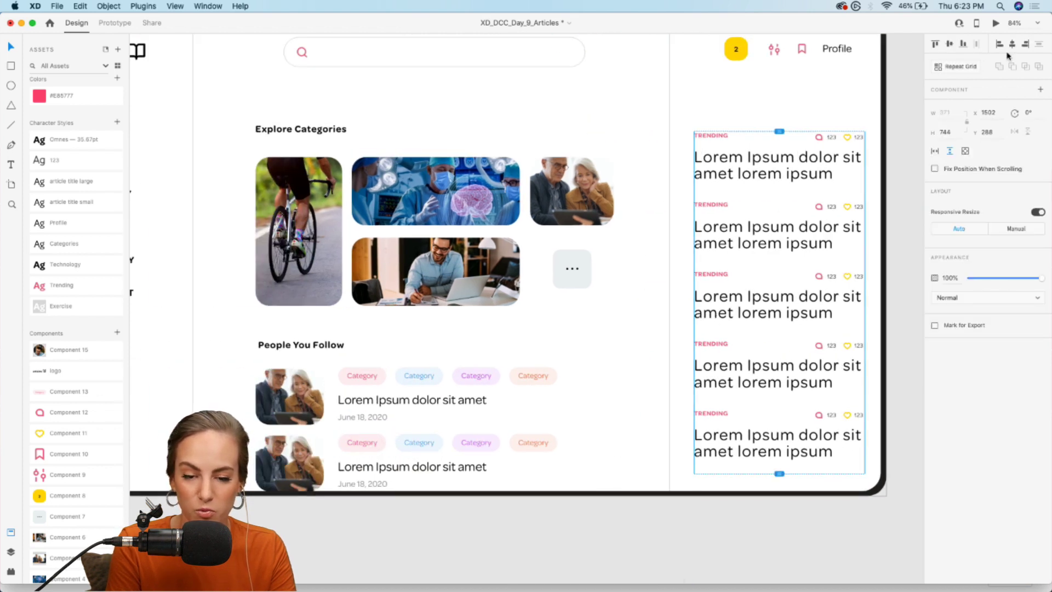
click(996, 24)
scroll(822, 282, down, 3)
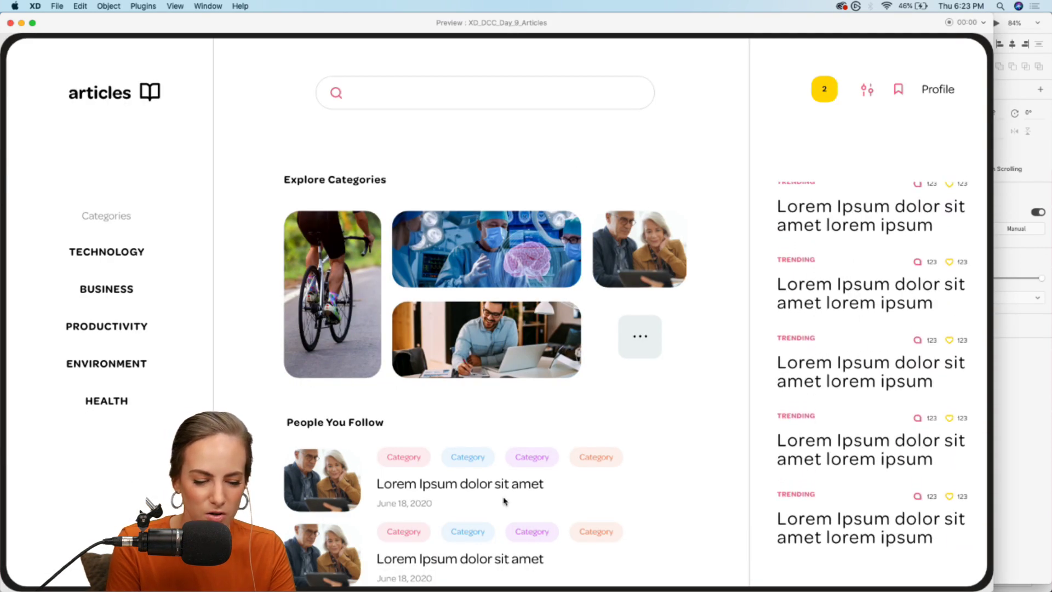
scroll(503, 498, down, 2)
scroll(503, 498, up, 3)
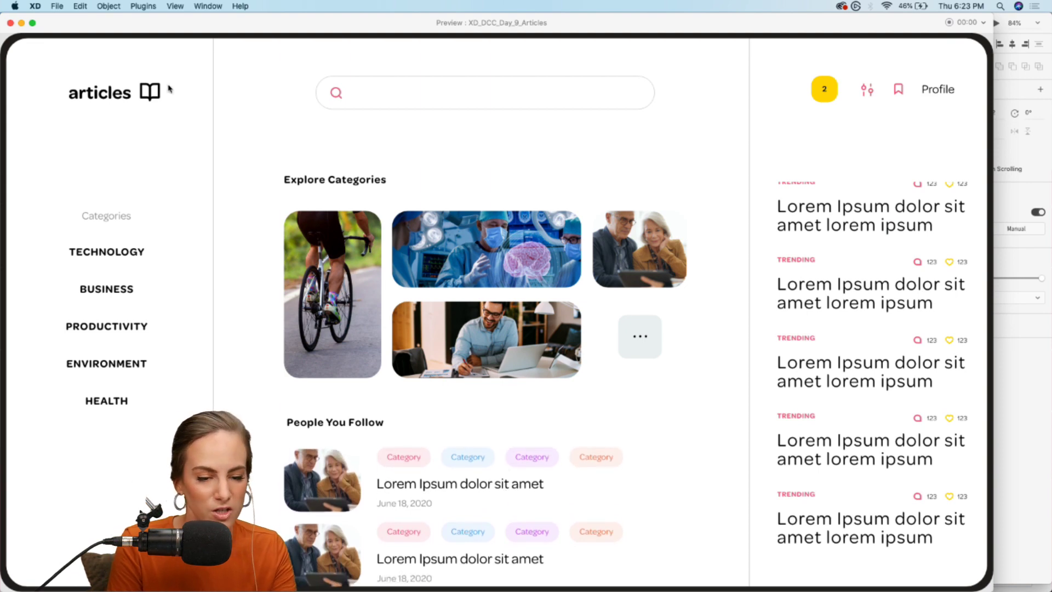
Close the preview, deselect the trending repeat grid, and save the document.
click(10, 24)
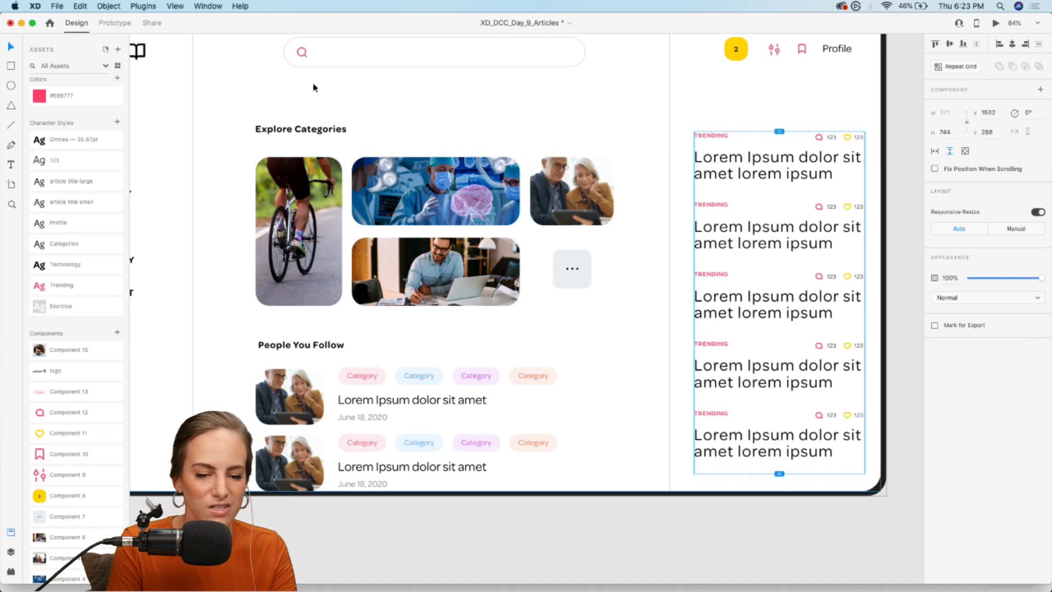
scroll(312, 88, down, 3)
scroll(314, 93, up, 2)
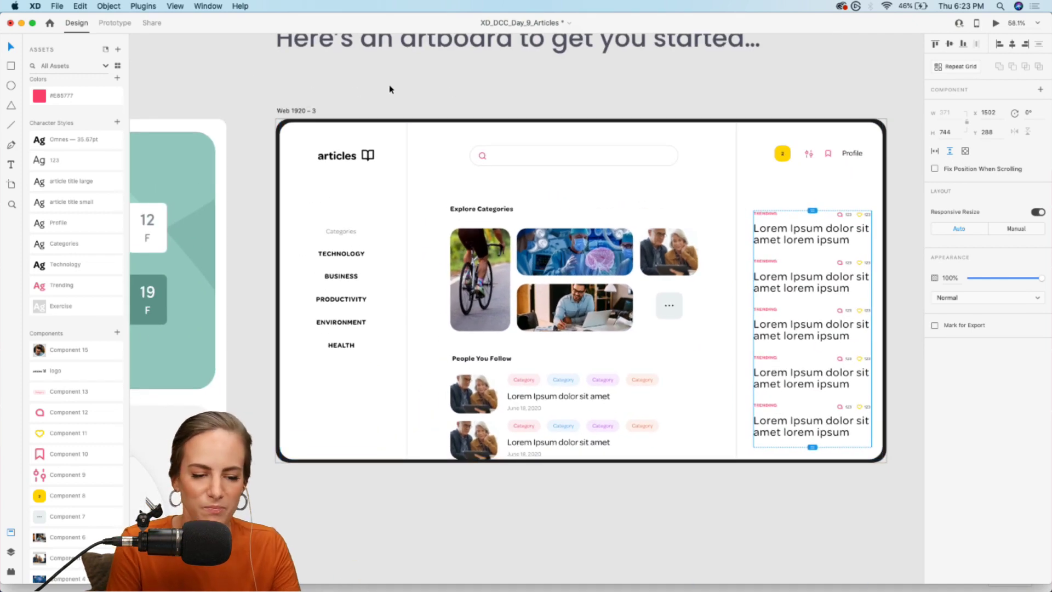
click(462, 95)
key(super+s)
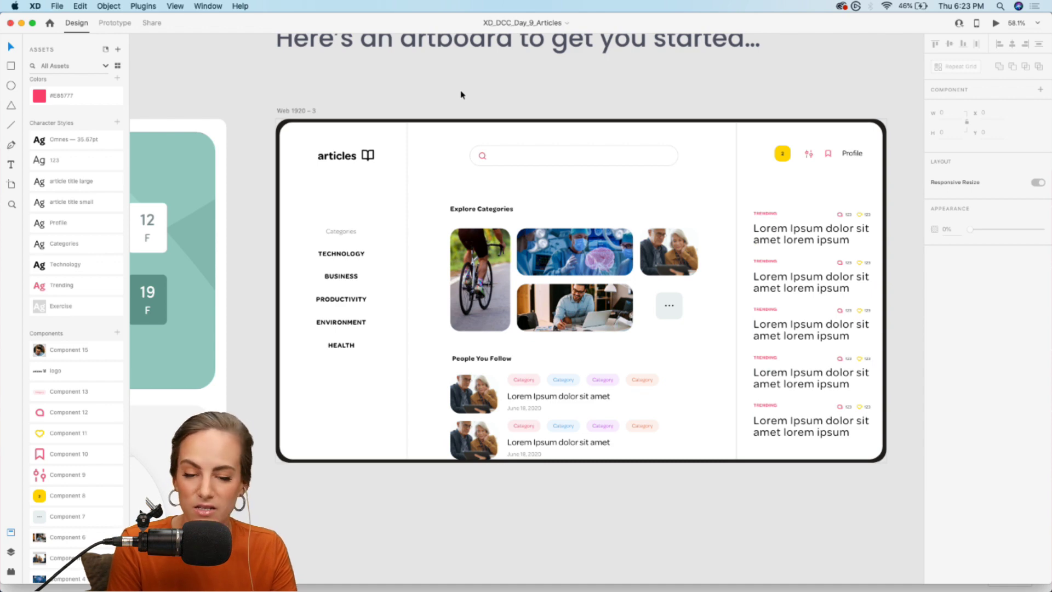
Record a short preview of the Trending list scrolling, cancel saving the video, and close the preview.
click(996, 23)
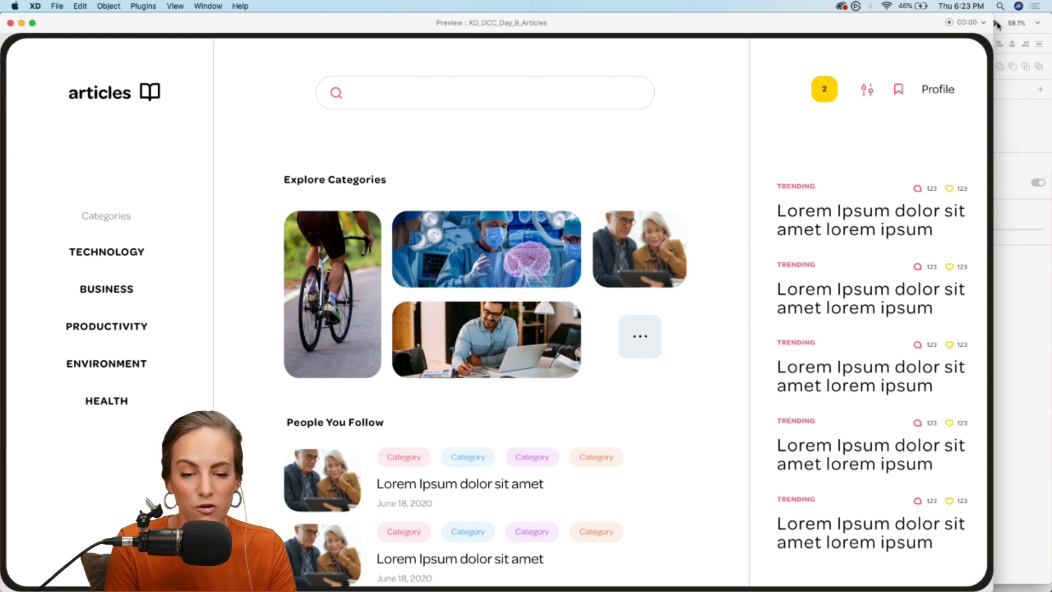
click(949, 22)
scroll(897, 316, down, 2)
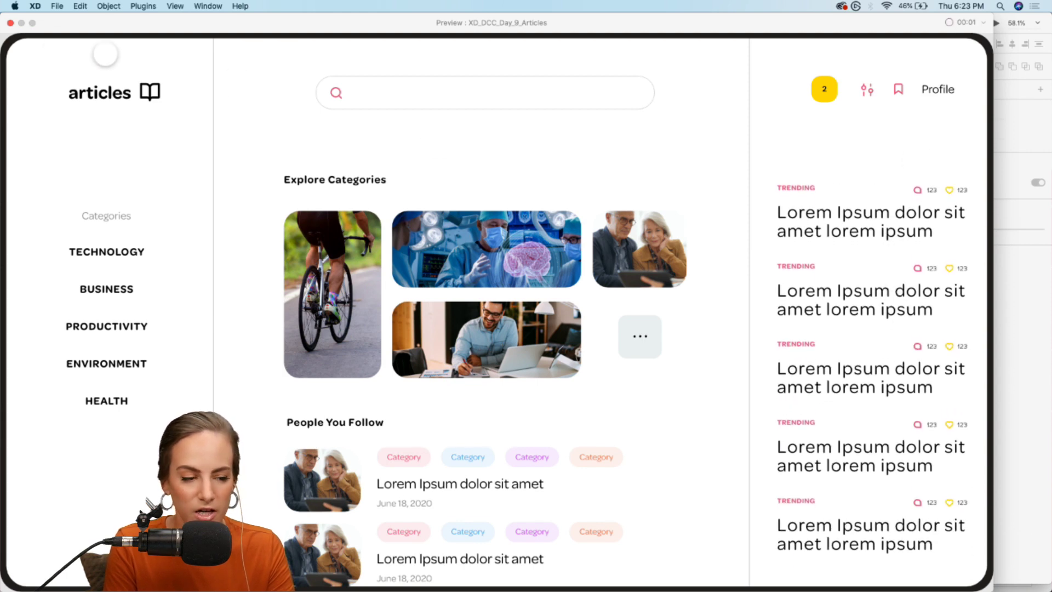
click(949, 23)
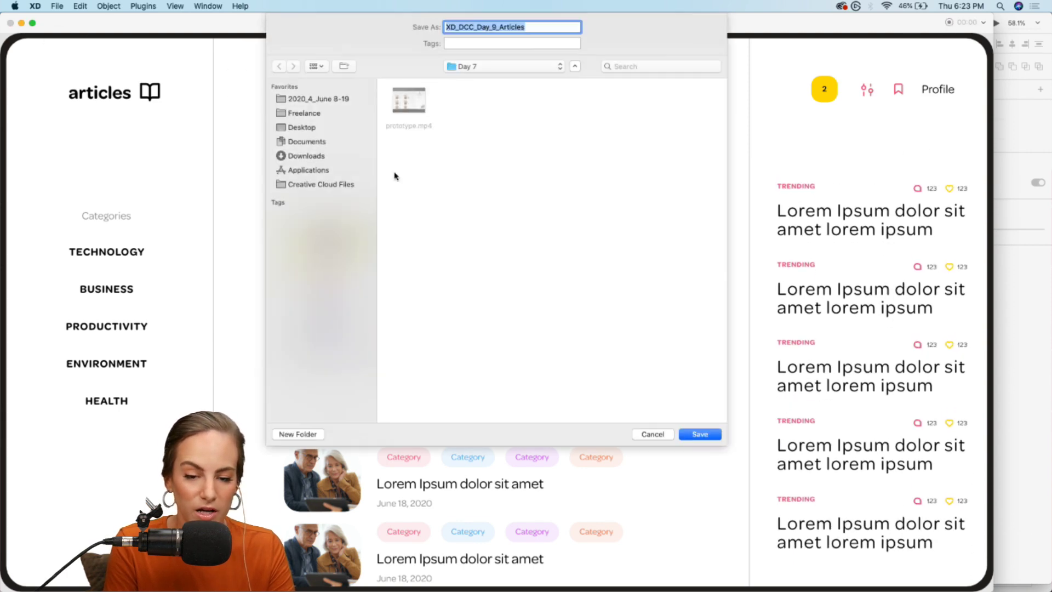
click(649, 434)
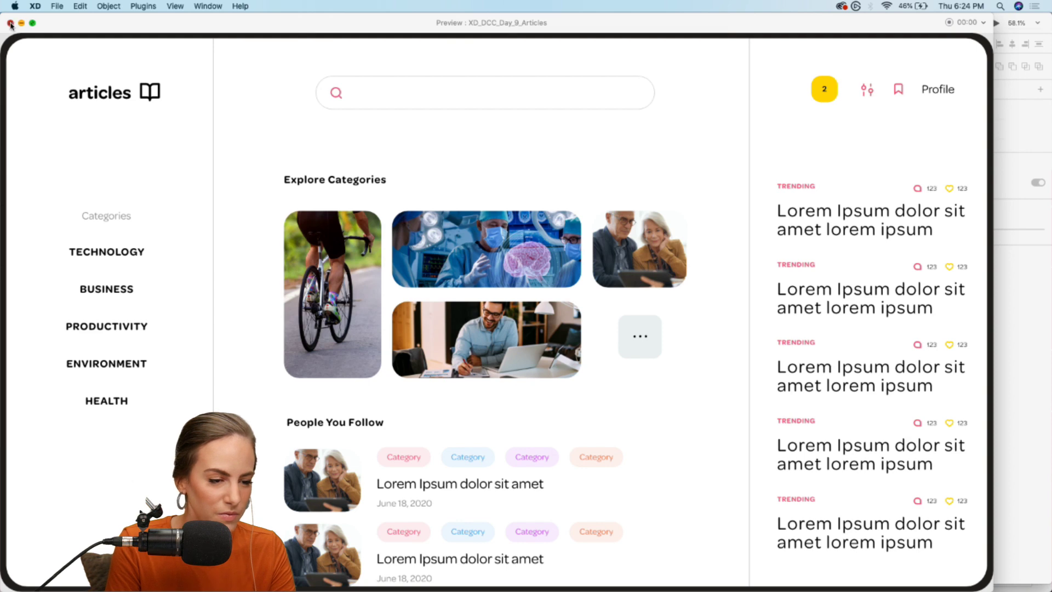
click(10, 23)
Switch to Chrome, close the Adobe XD tab, and open the June XD Daily Creative Challenge project for editing from the Behance profile.
click(662, 577)
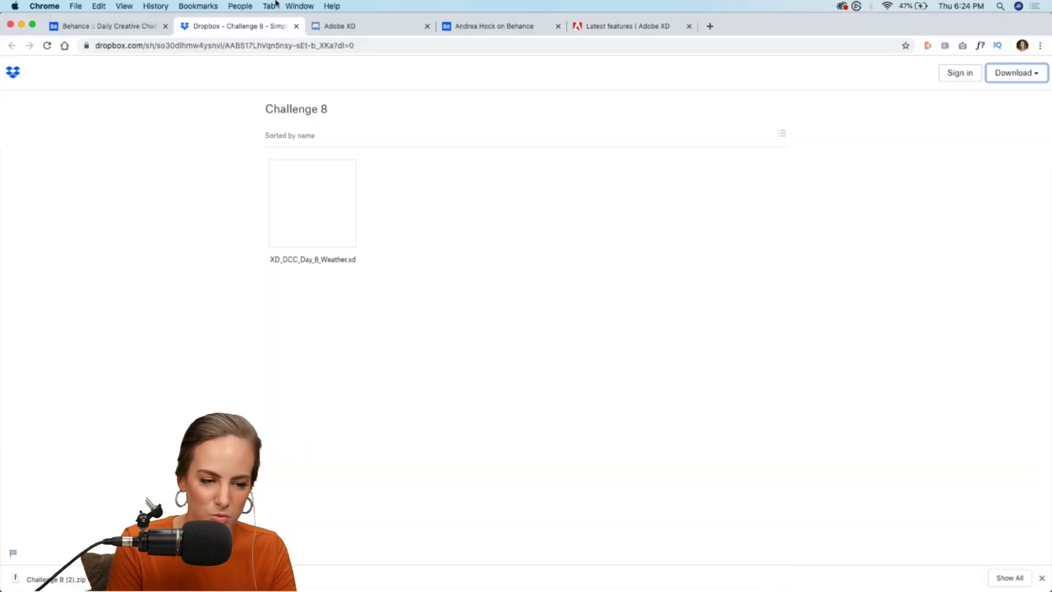
click(427, 26)
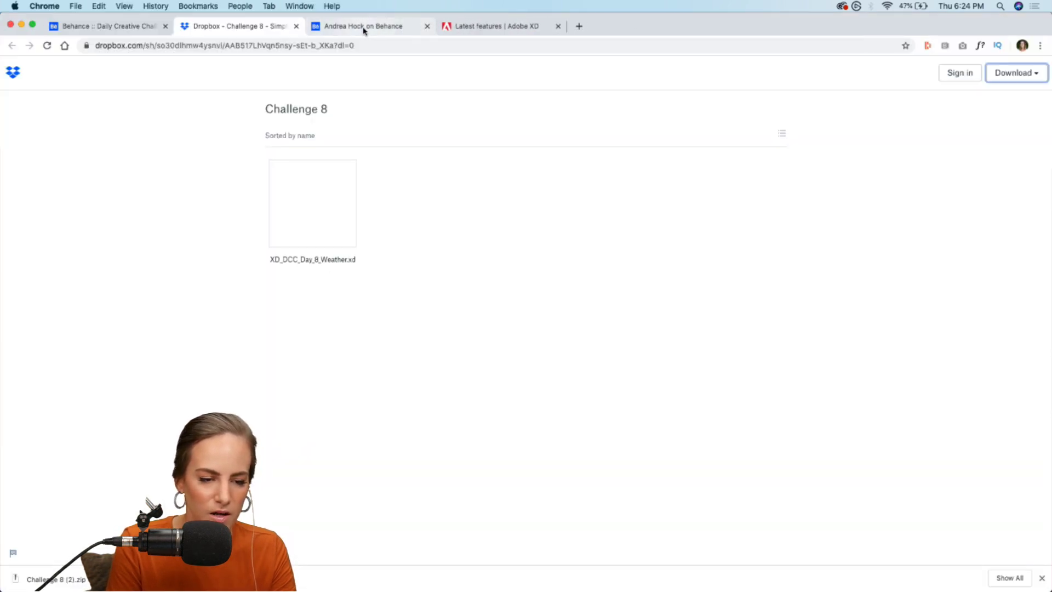
click(363, 27)
click(277, 287)
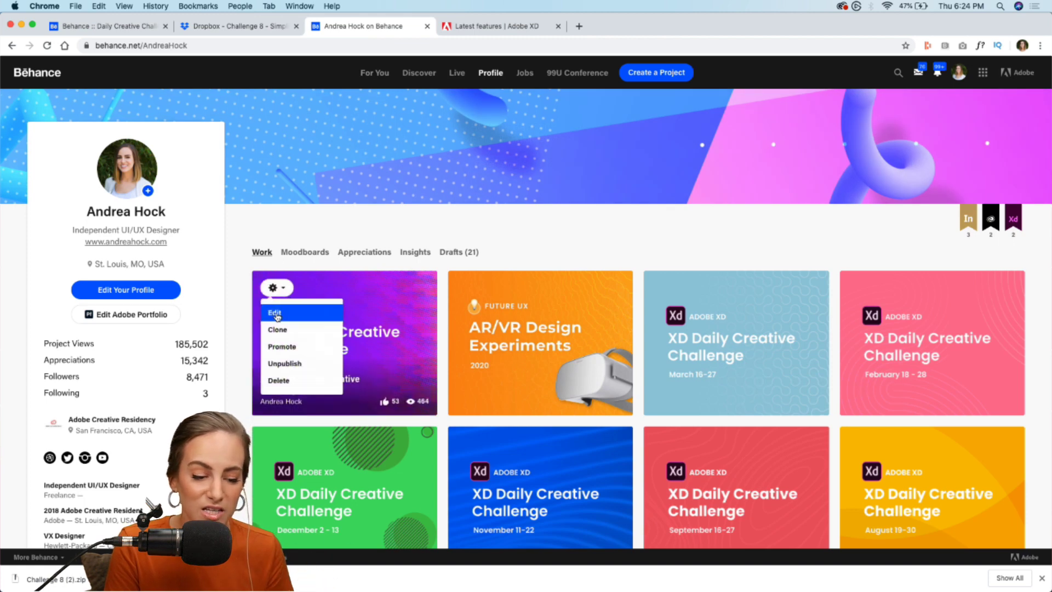
click(276, 314)
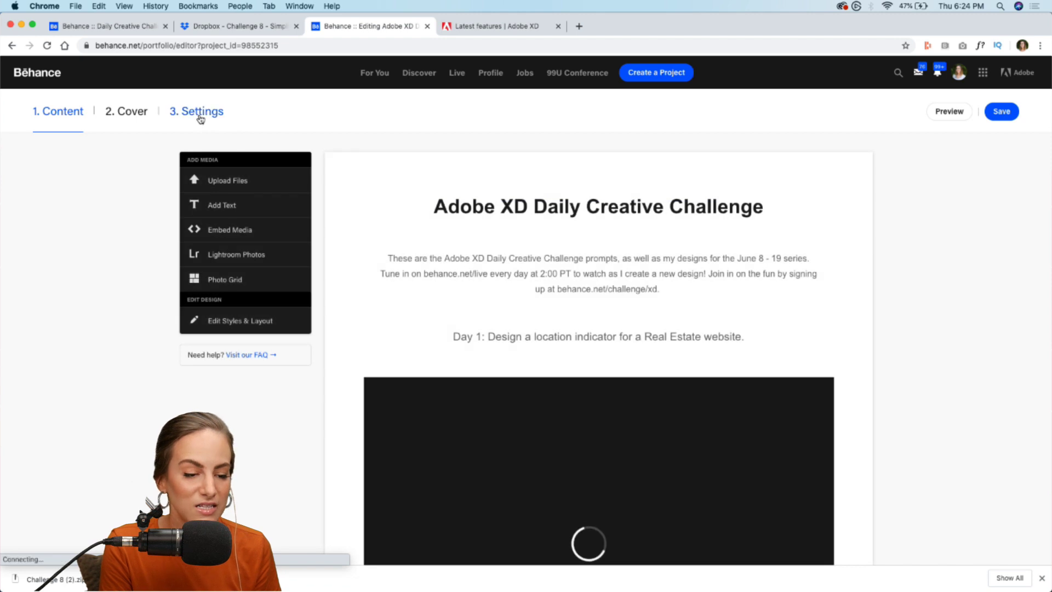
Check the project's tags in its discoverability settings and leave them without saving.
click(199, 111)
click(518, 202)
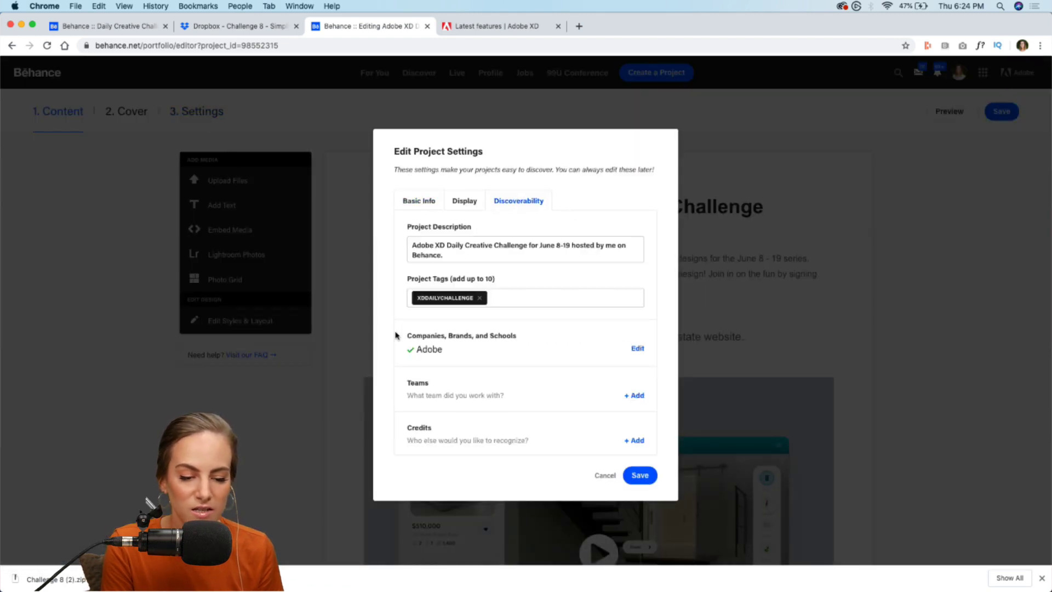
click(612, 476)
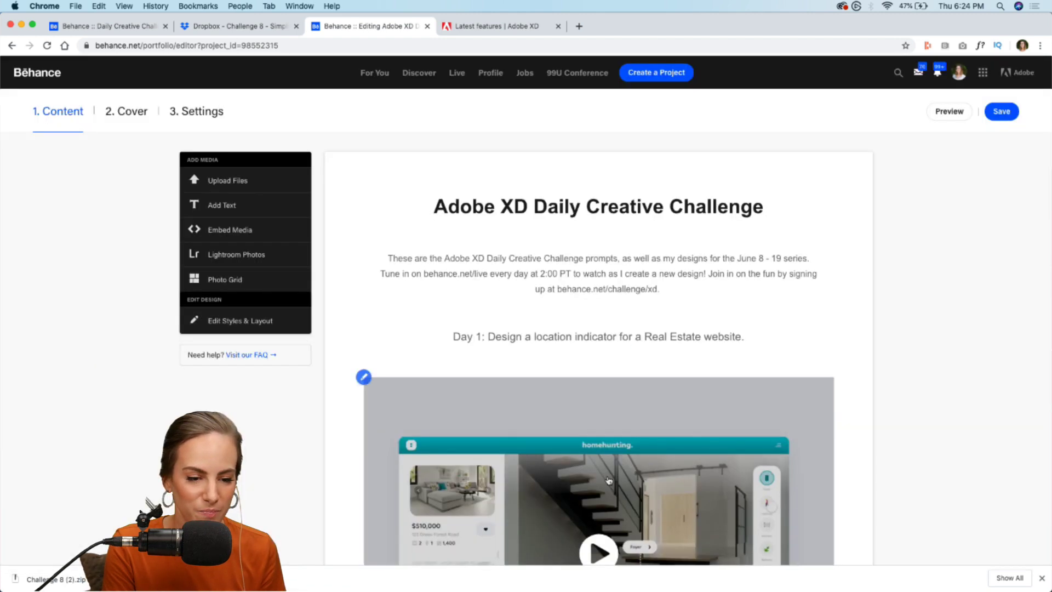
View the behance.net home page in a new tab and close that tab.
click(578, 26)
text(behance.net)
key(Return)
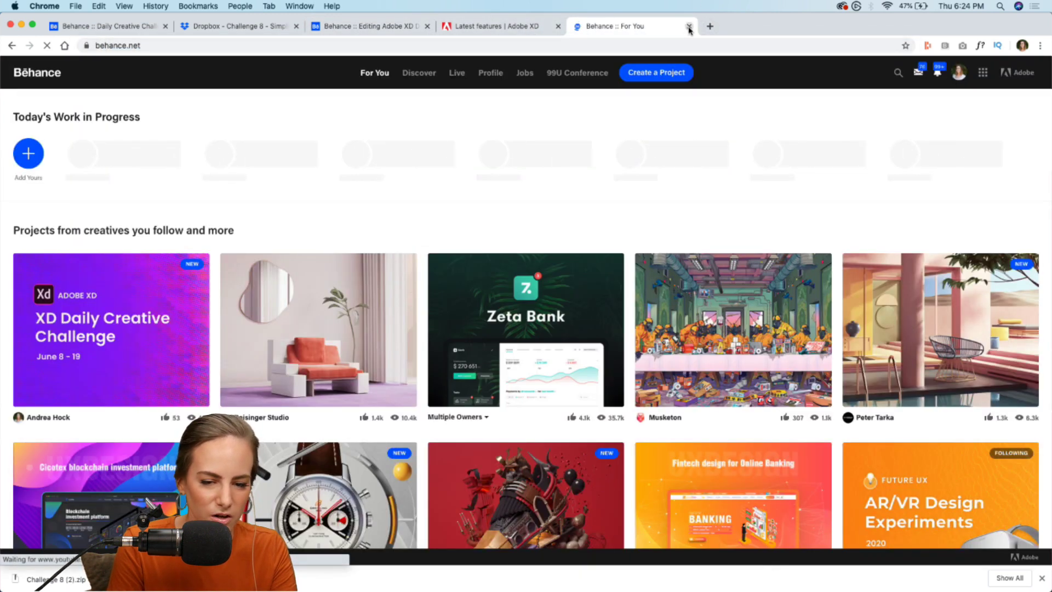
click(689, 27)
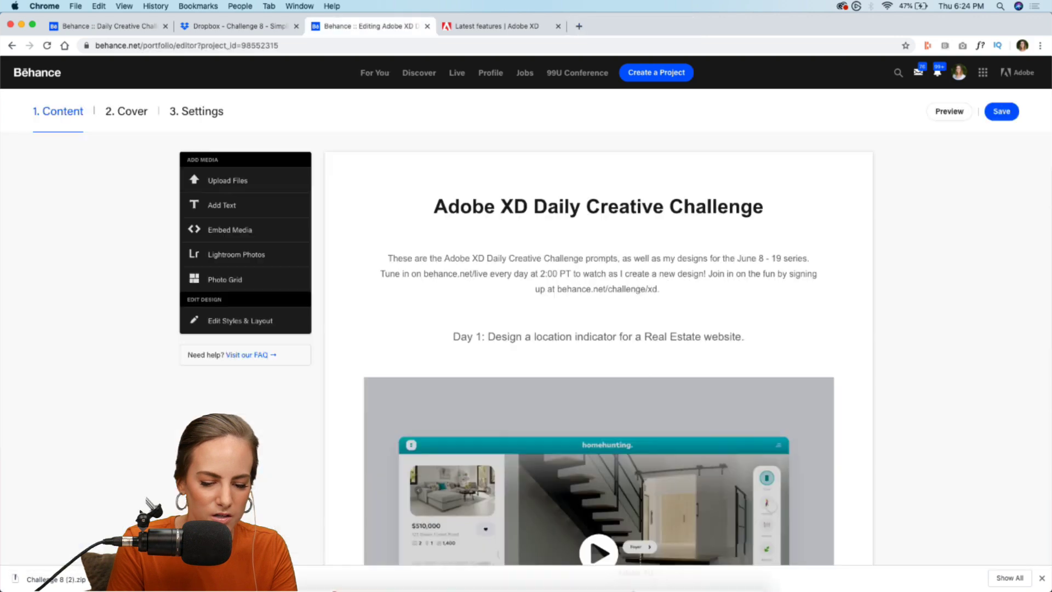
Switch to Discord and open the COOFFI APP Behance link shared in the current-challenge channel.
click(609, 584)
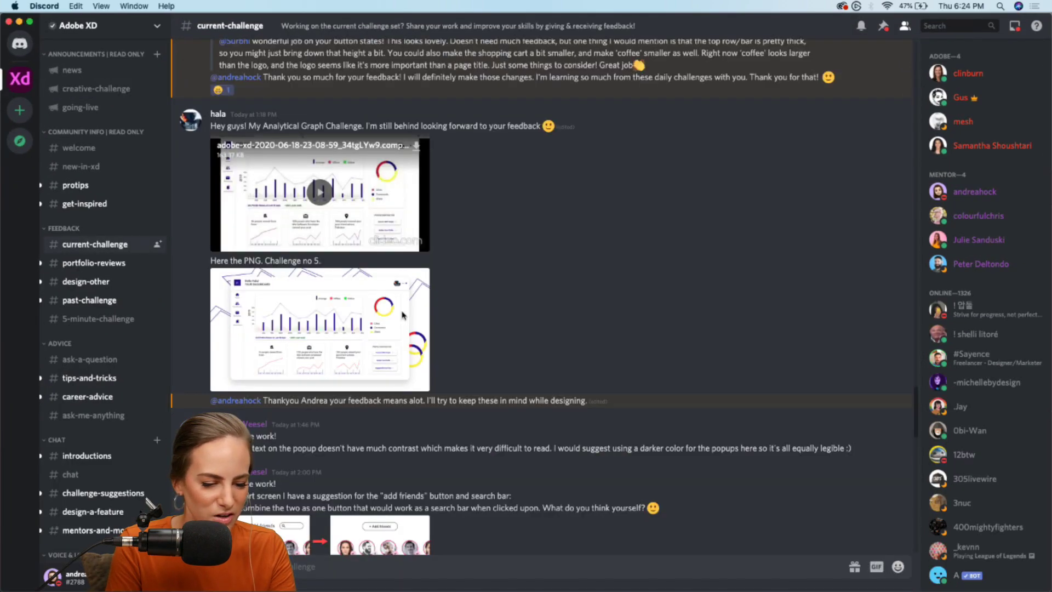
scroll(750, 393, down, 20)
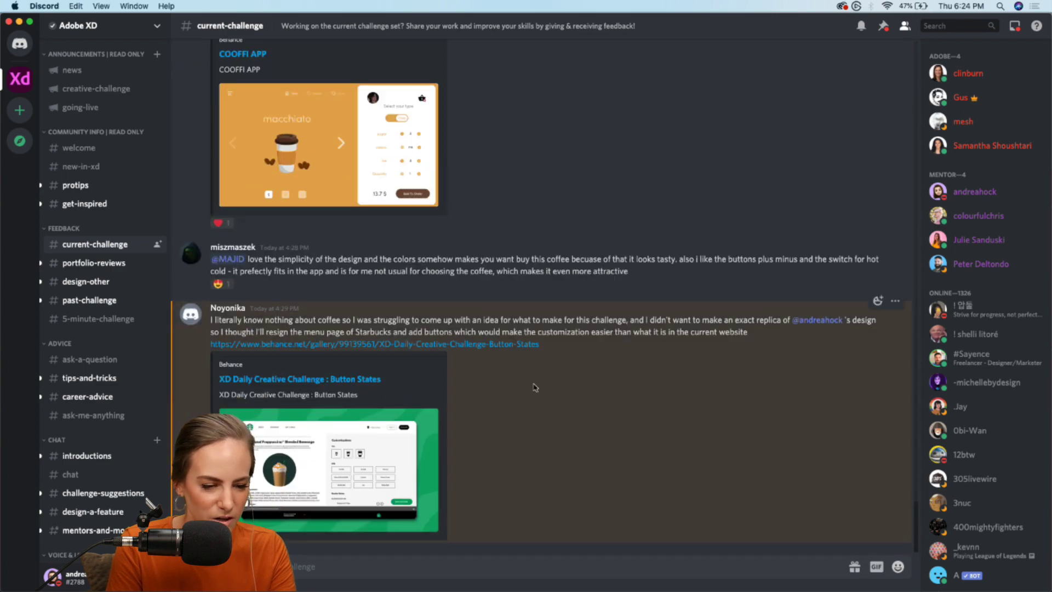
scroll(422, 429, up, 3)
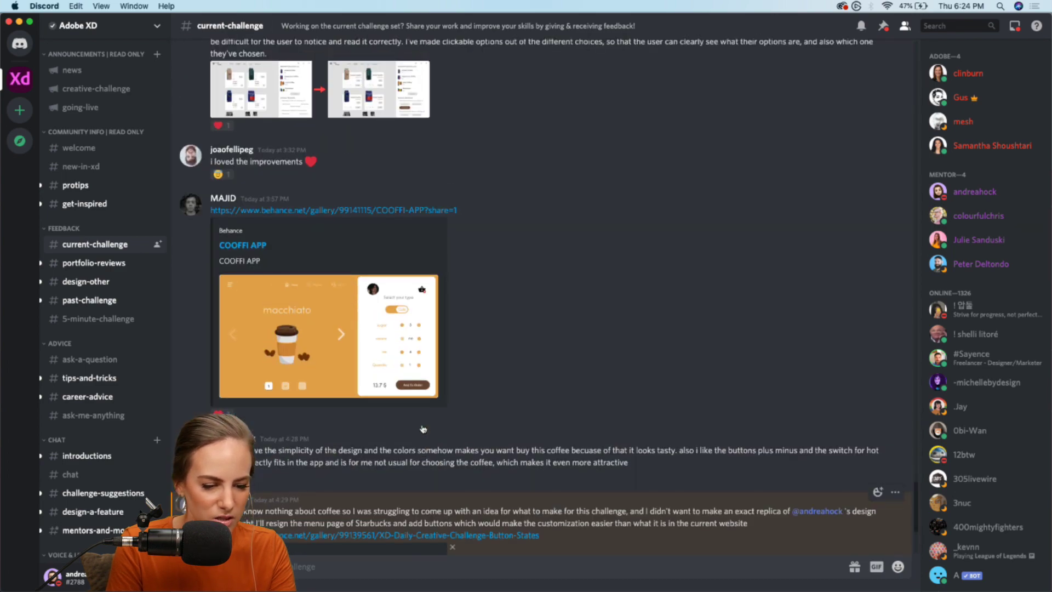
click(349, 211)
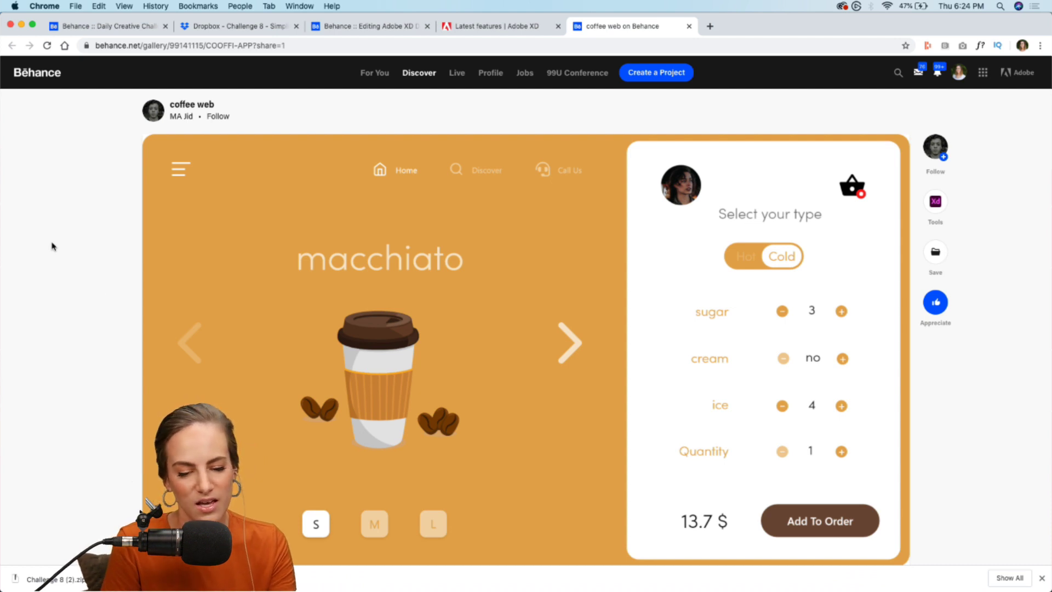
Review the coffee web project's macchiato screen, including its size buttons and drink customization options.
scroll(649, 348, down, 8)
scroll(649, 347, up, 7)
scroll(652, 350, up, 1)
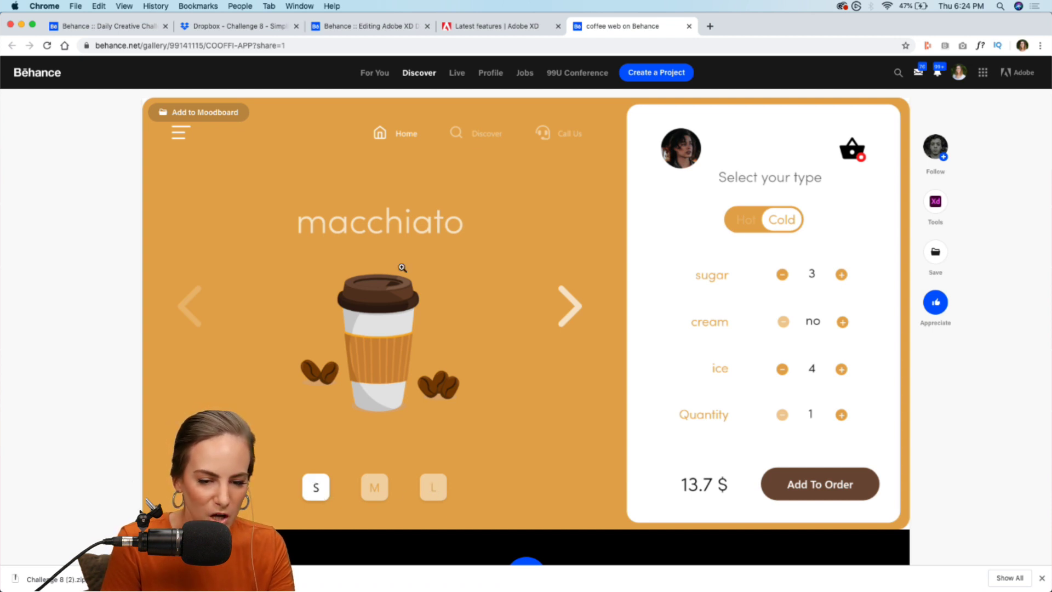
scroll(402, 267, up, 1)
scroll(403, 267, down, 2)
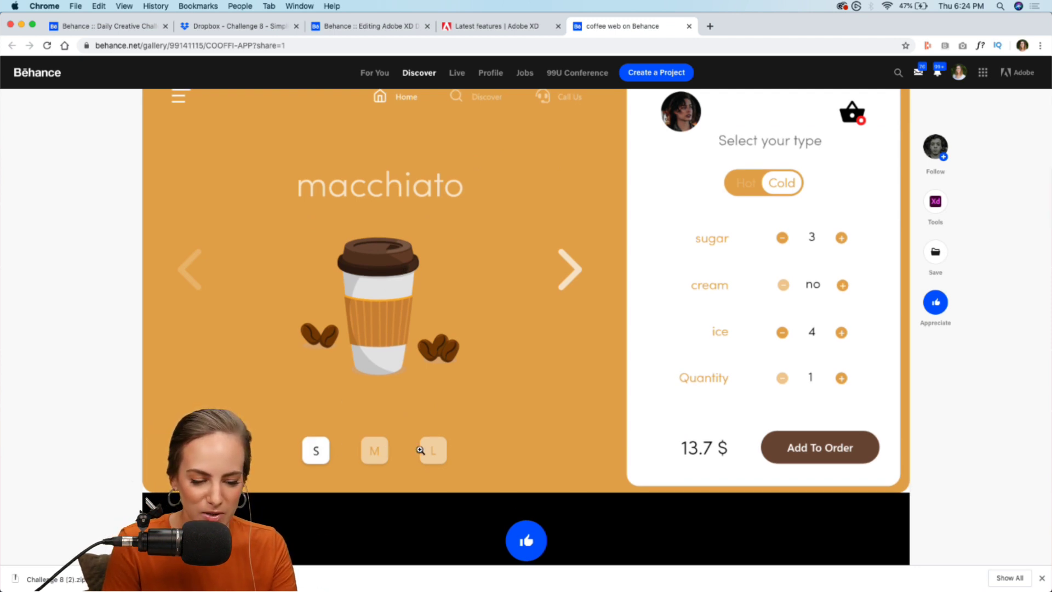
scroll(541, 438, up, 2)
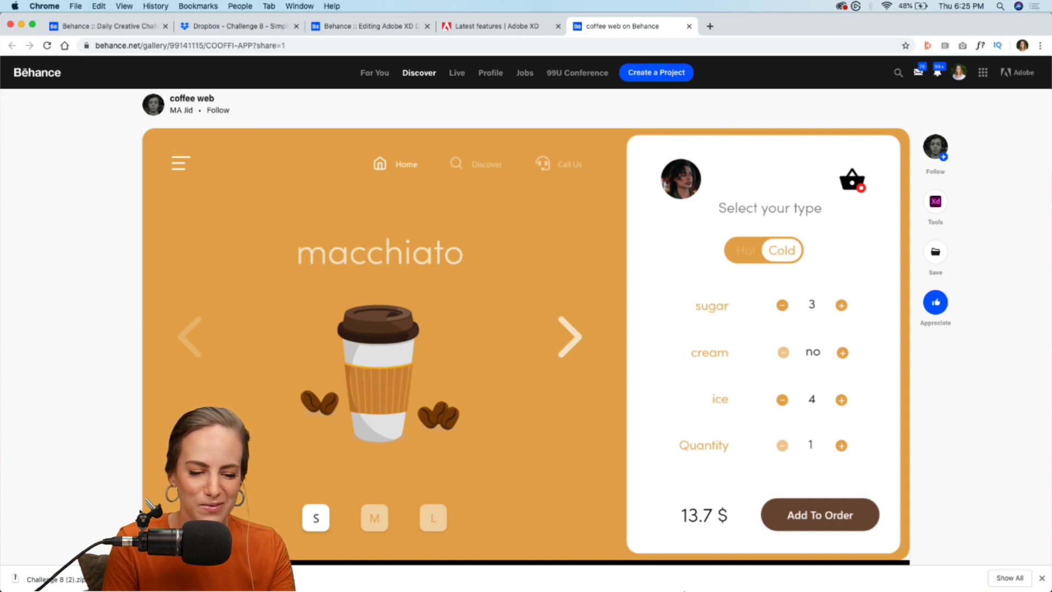
Return to Discord and find the Analytical Graph Challenge post in the current-challenge channel.
mouse_move(711, 584)
click(623, 585)
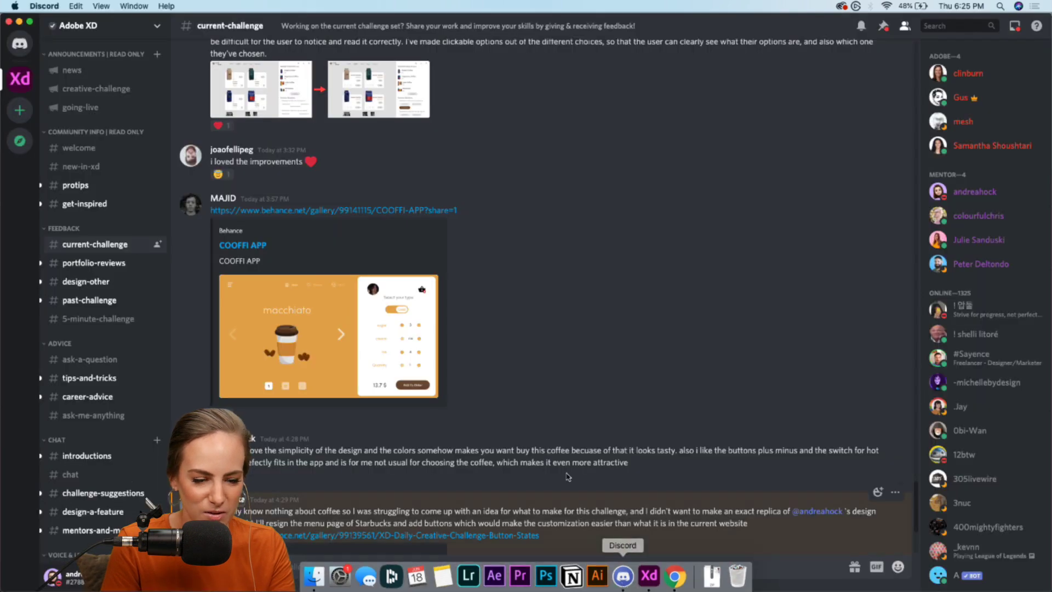
scroll(555, 263, up, 15)
scroll(555, 263, up, 15)
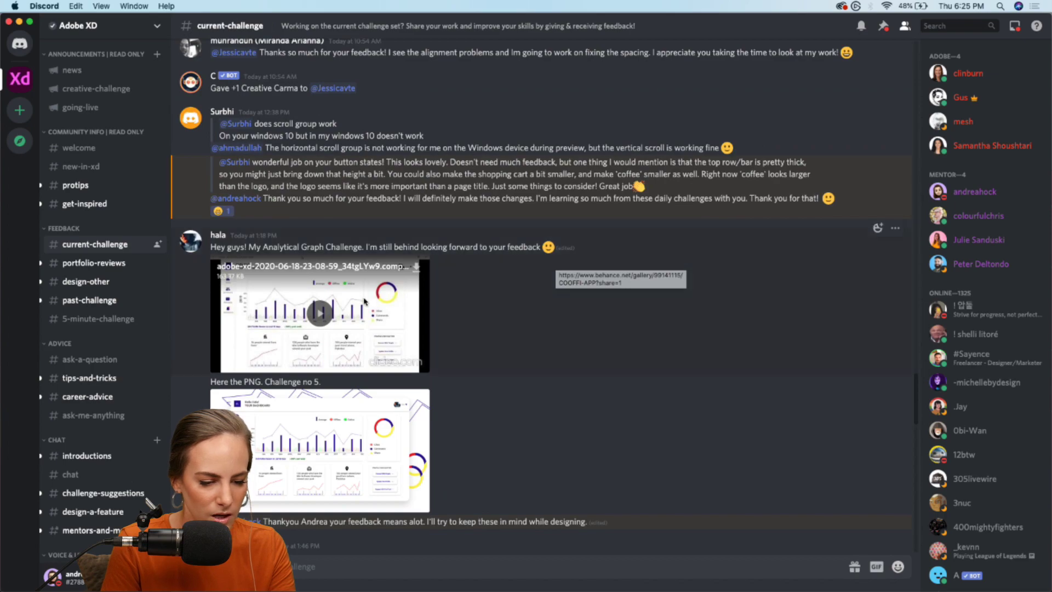
Watch the post's analytics dashboard video in full screen and return to the channel.
click(320, 313)
click(417, 366)
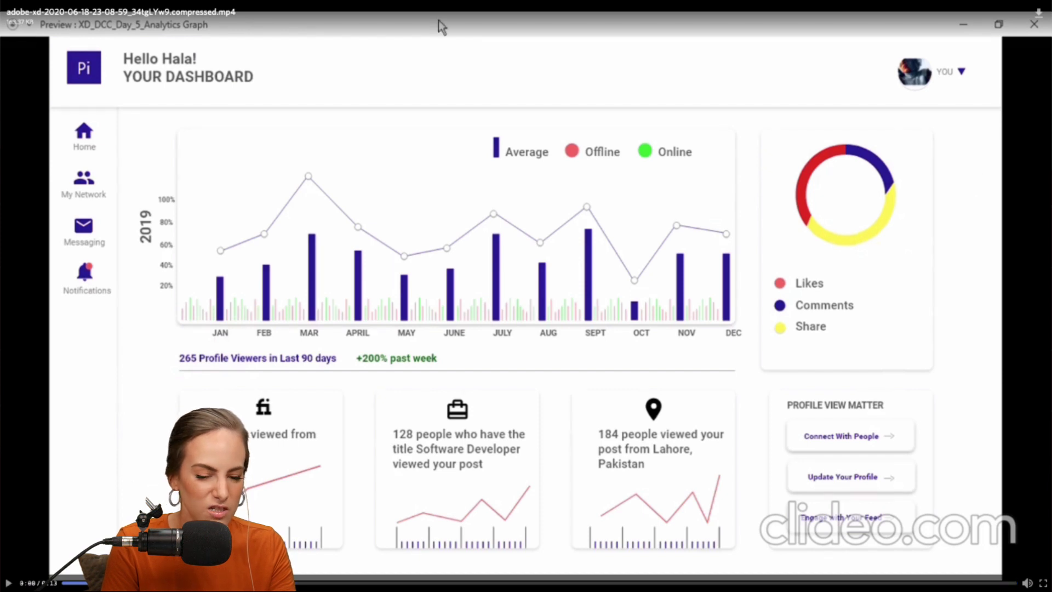
click(9, 583)
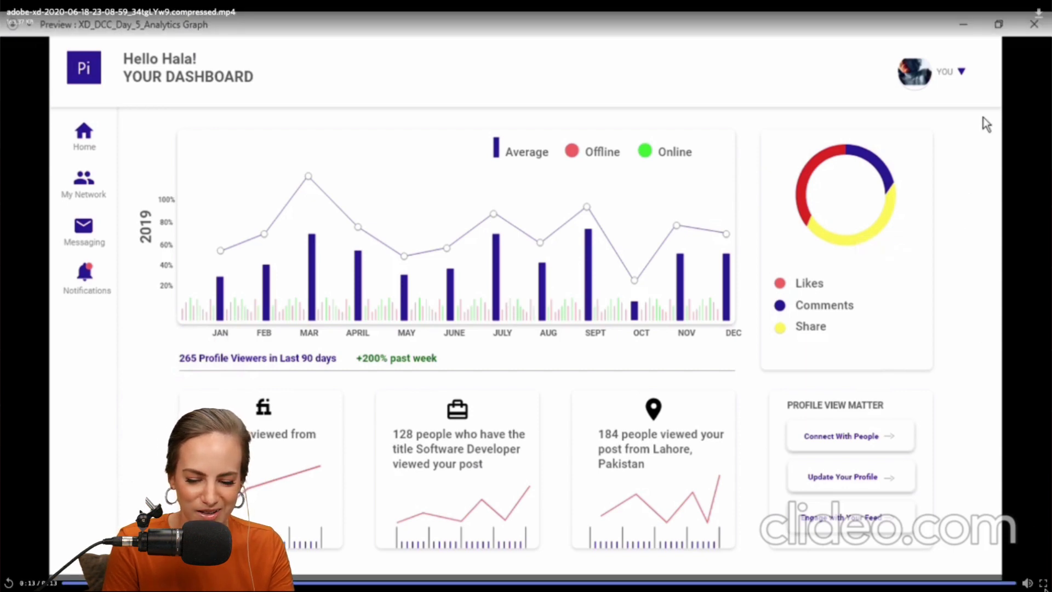
key(Escape)
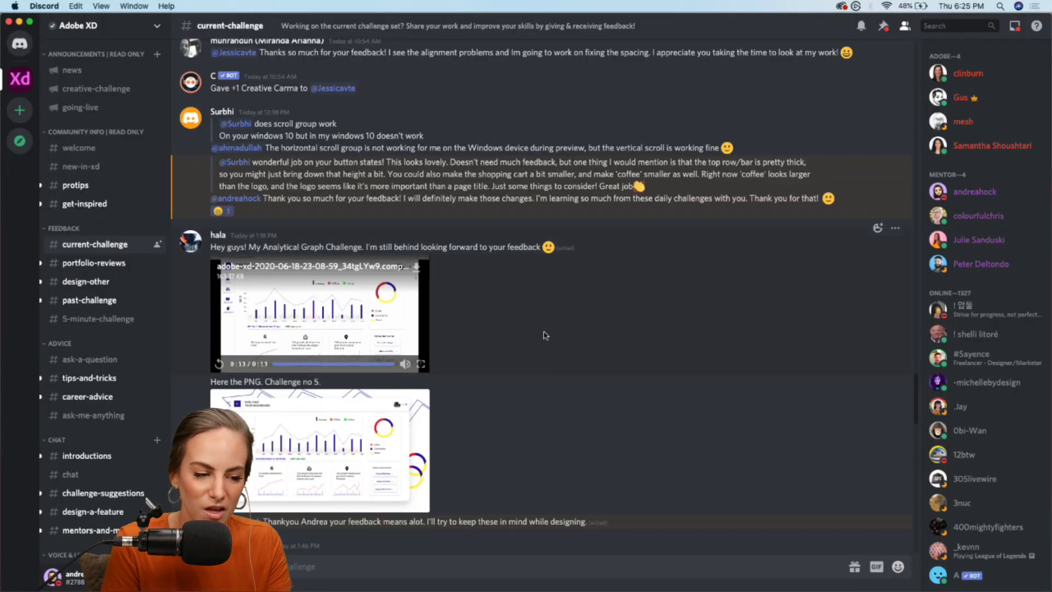